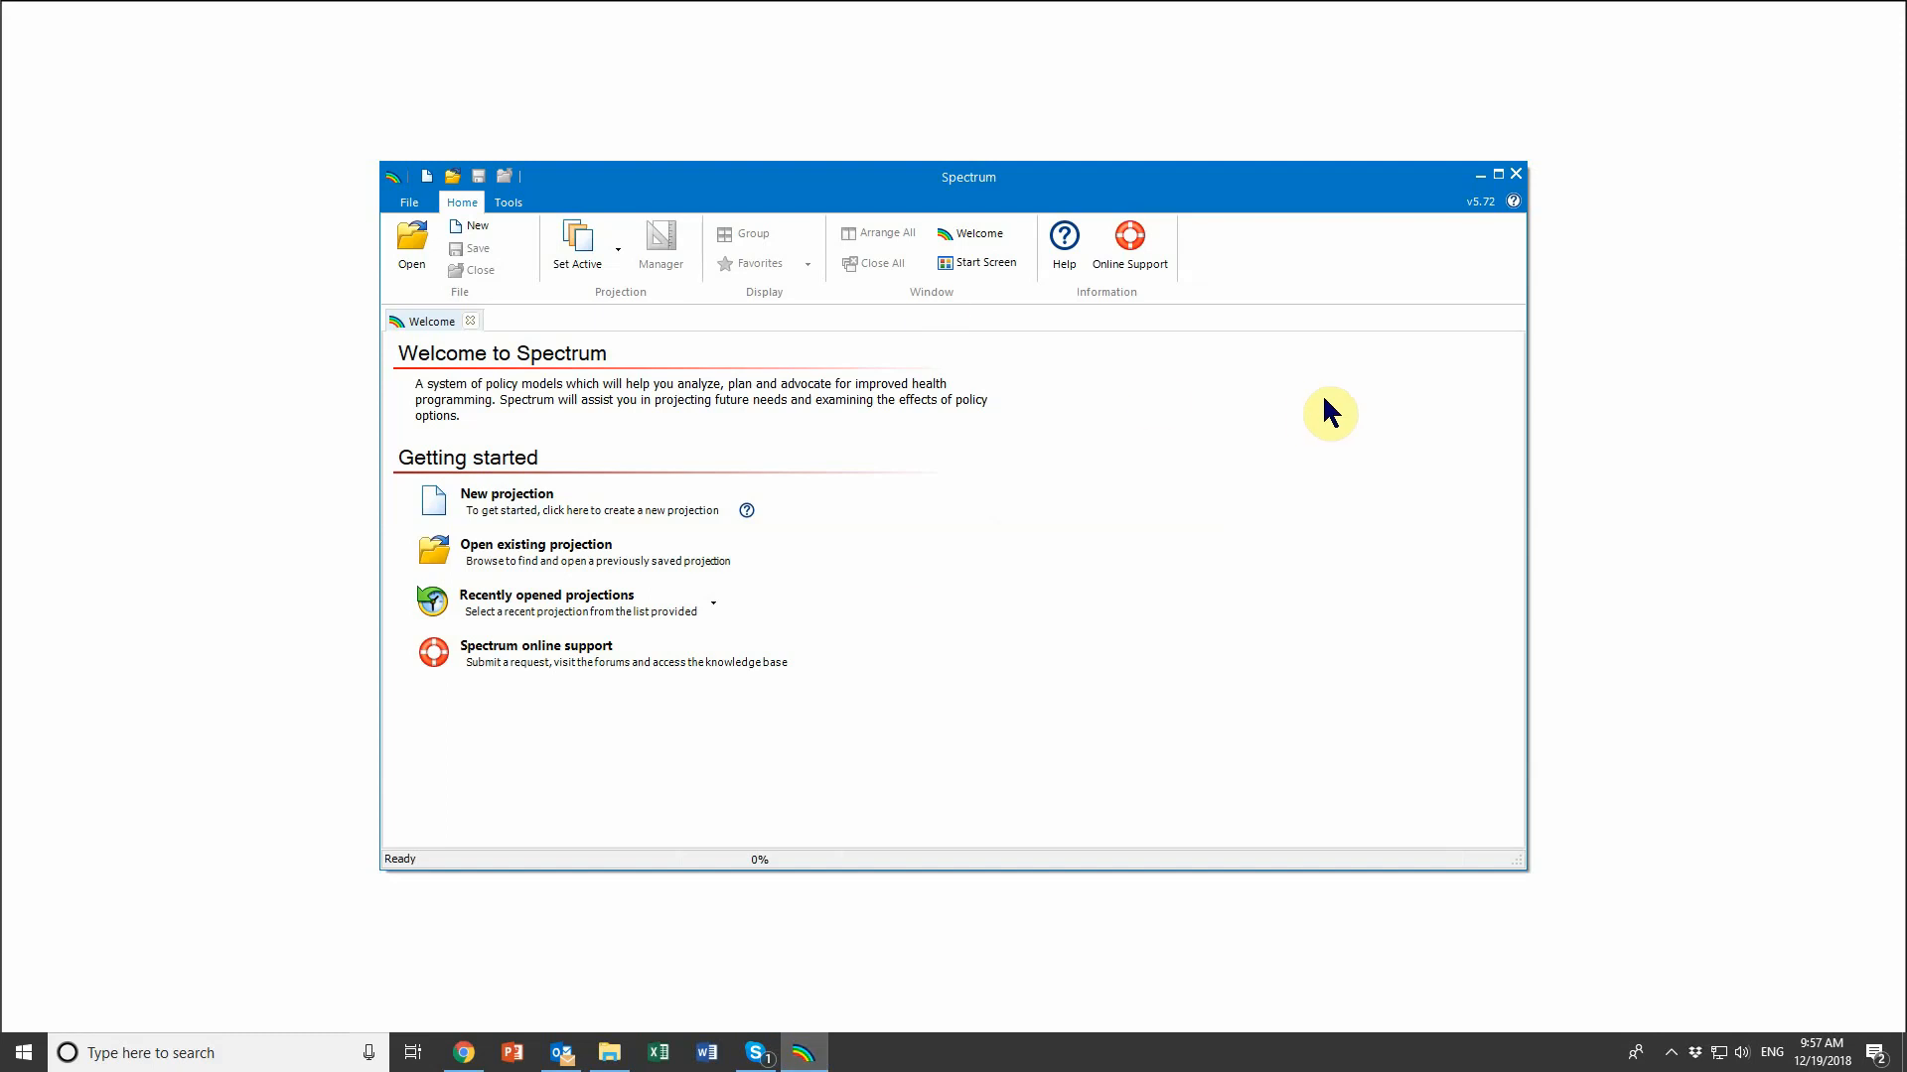
Step: Open the existing projection file Senegal 2015-2025 Baseline.PJNZ
{"action": "left_click", "coordinate": [413, 245]}
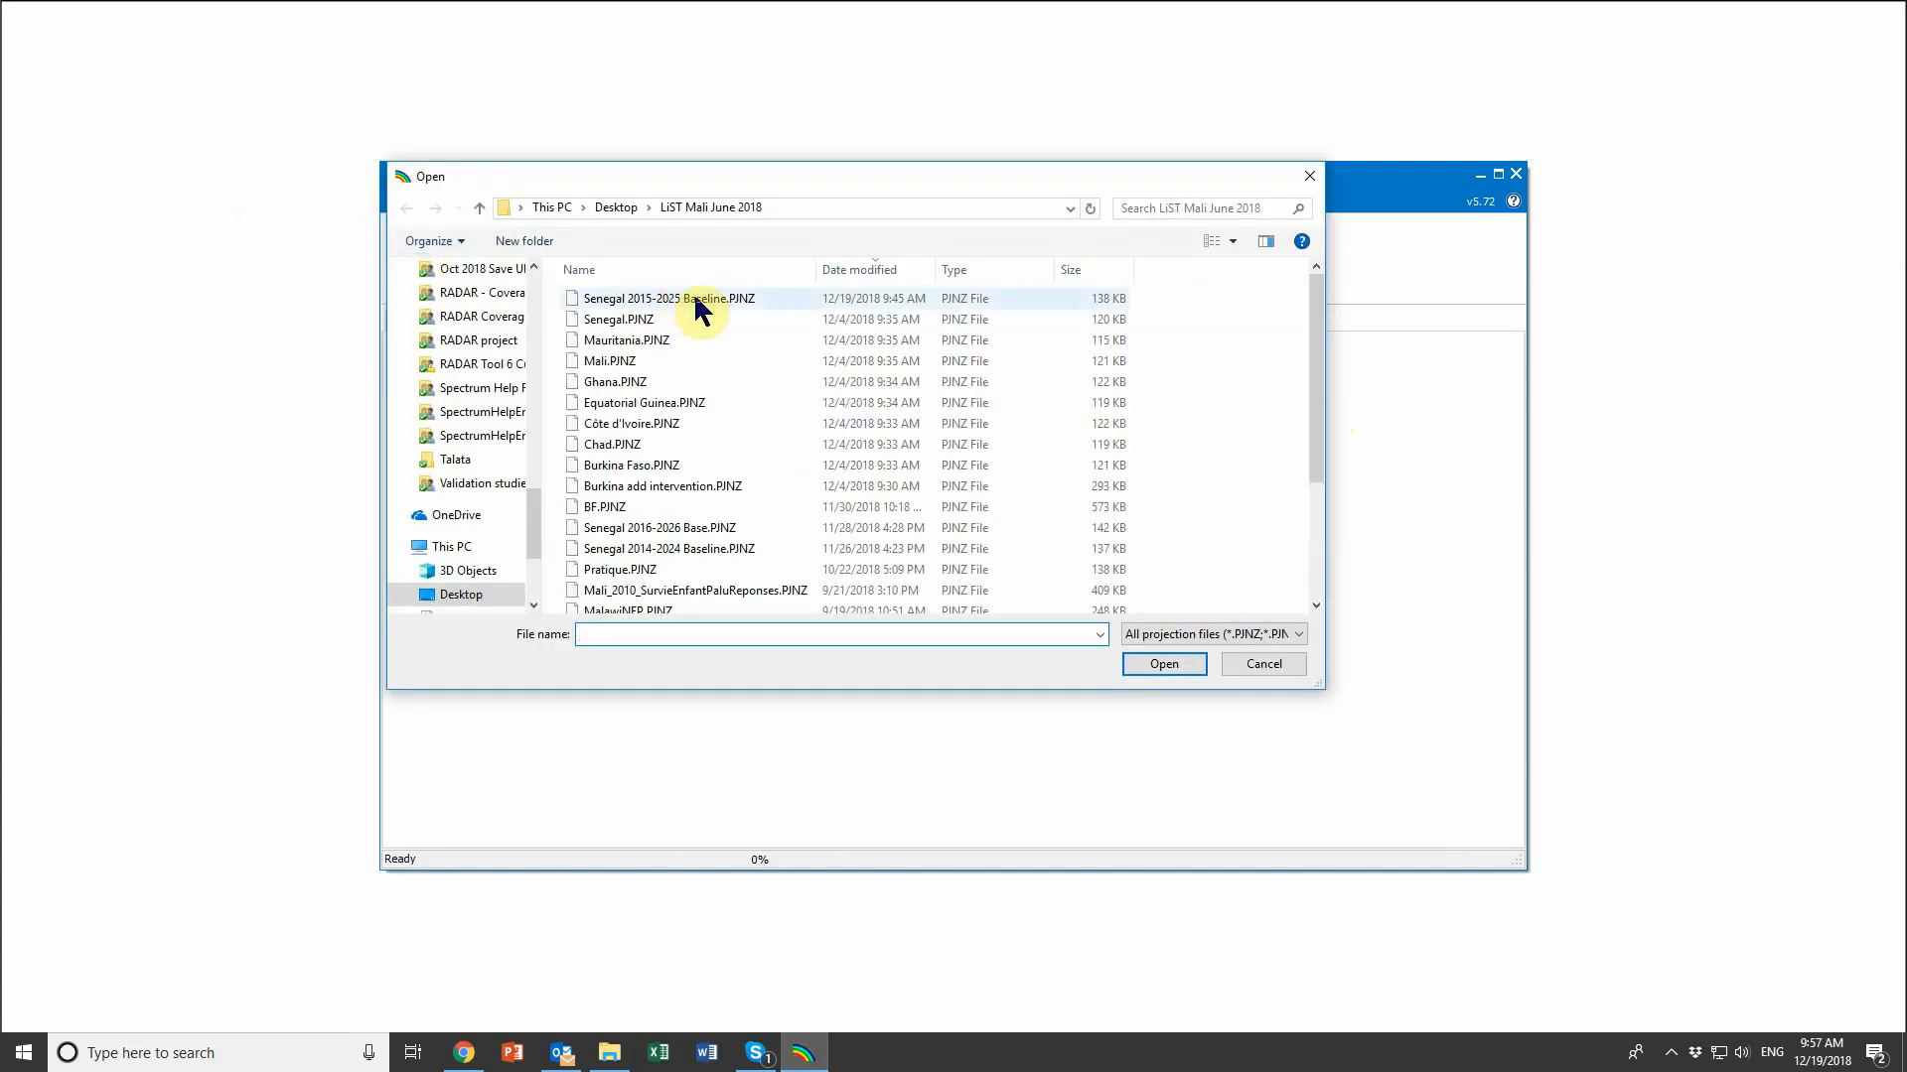
{"action": "left_click", "coordinate": [749, 298]}
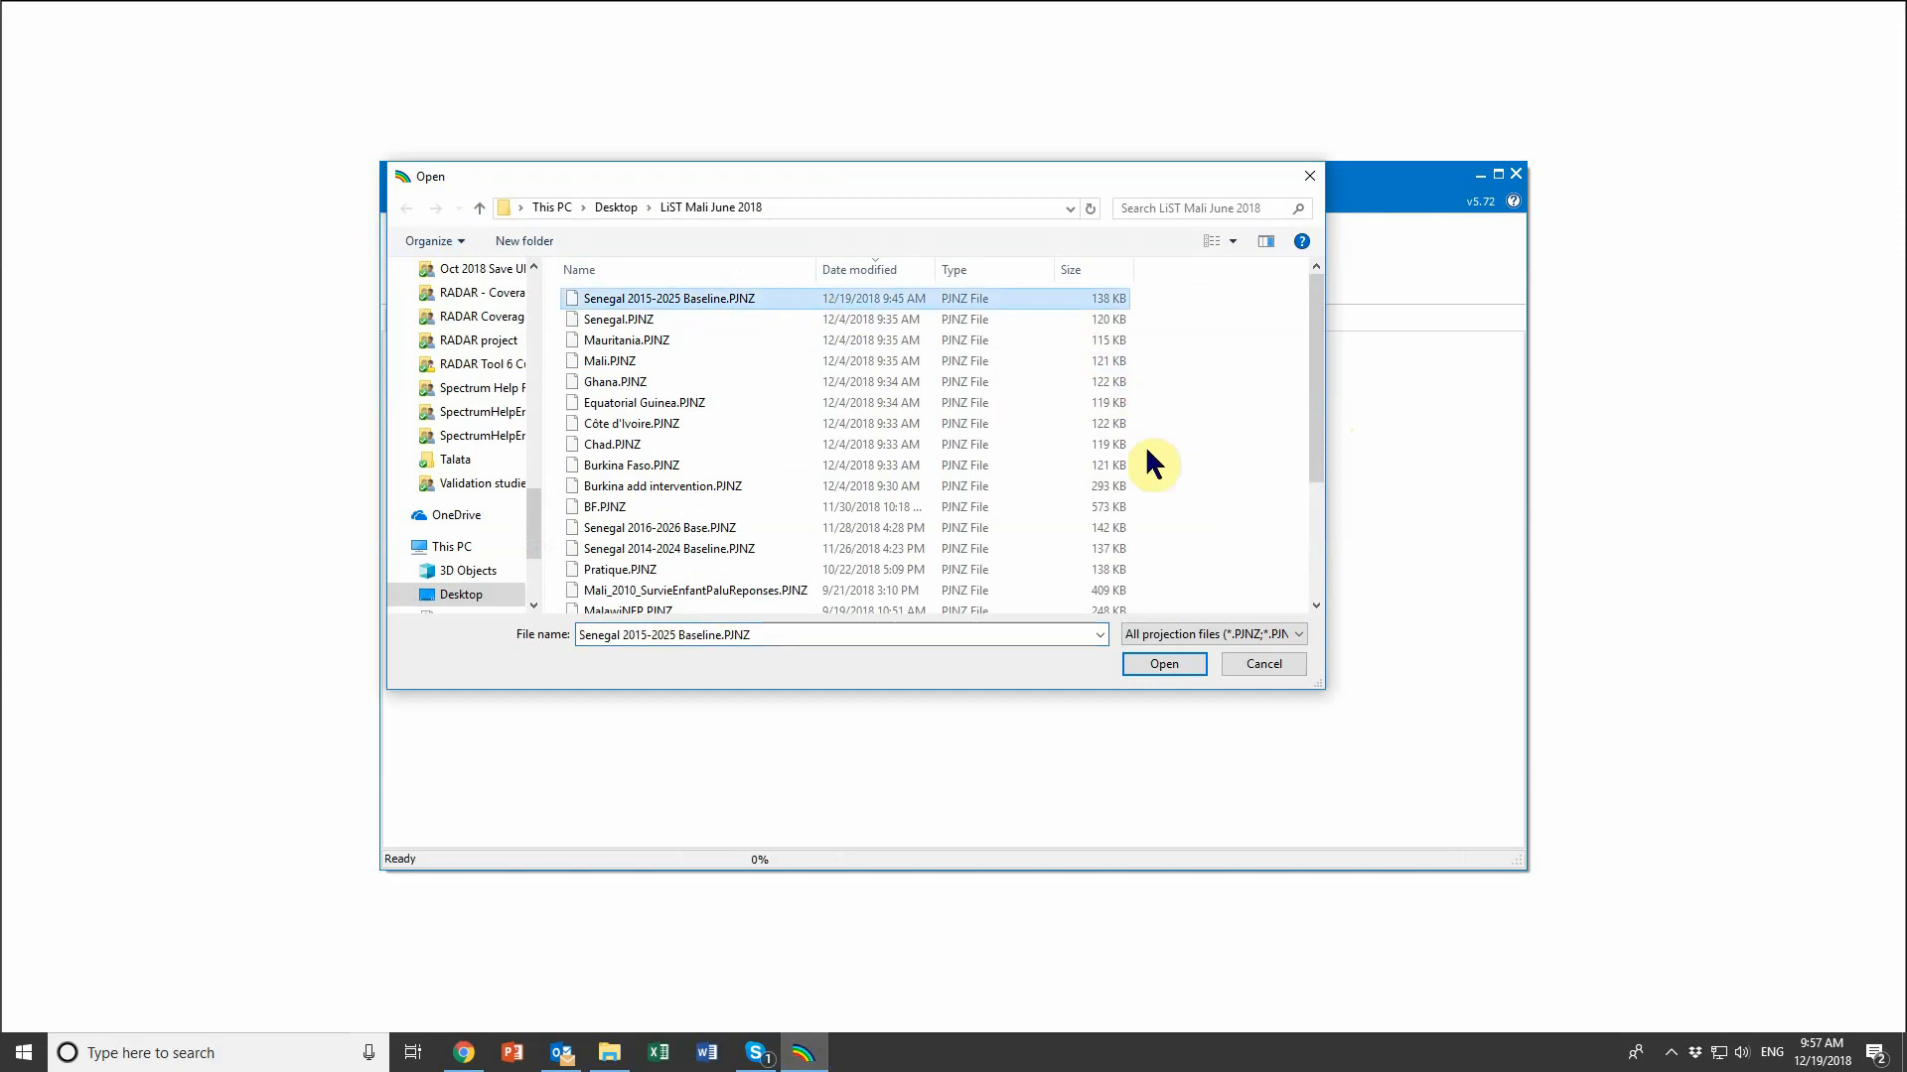
{"action": "left_click", "coordinate": [1189, 664]}
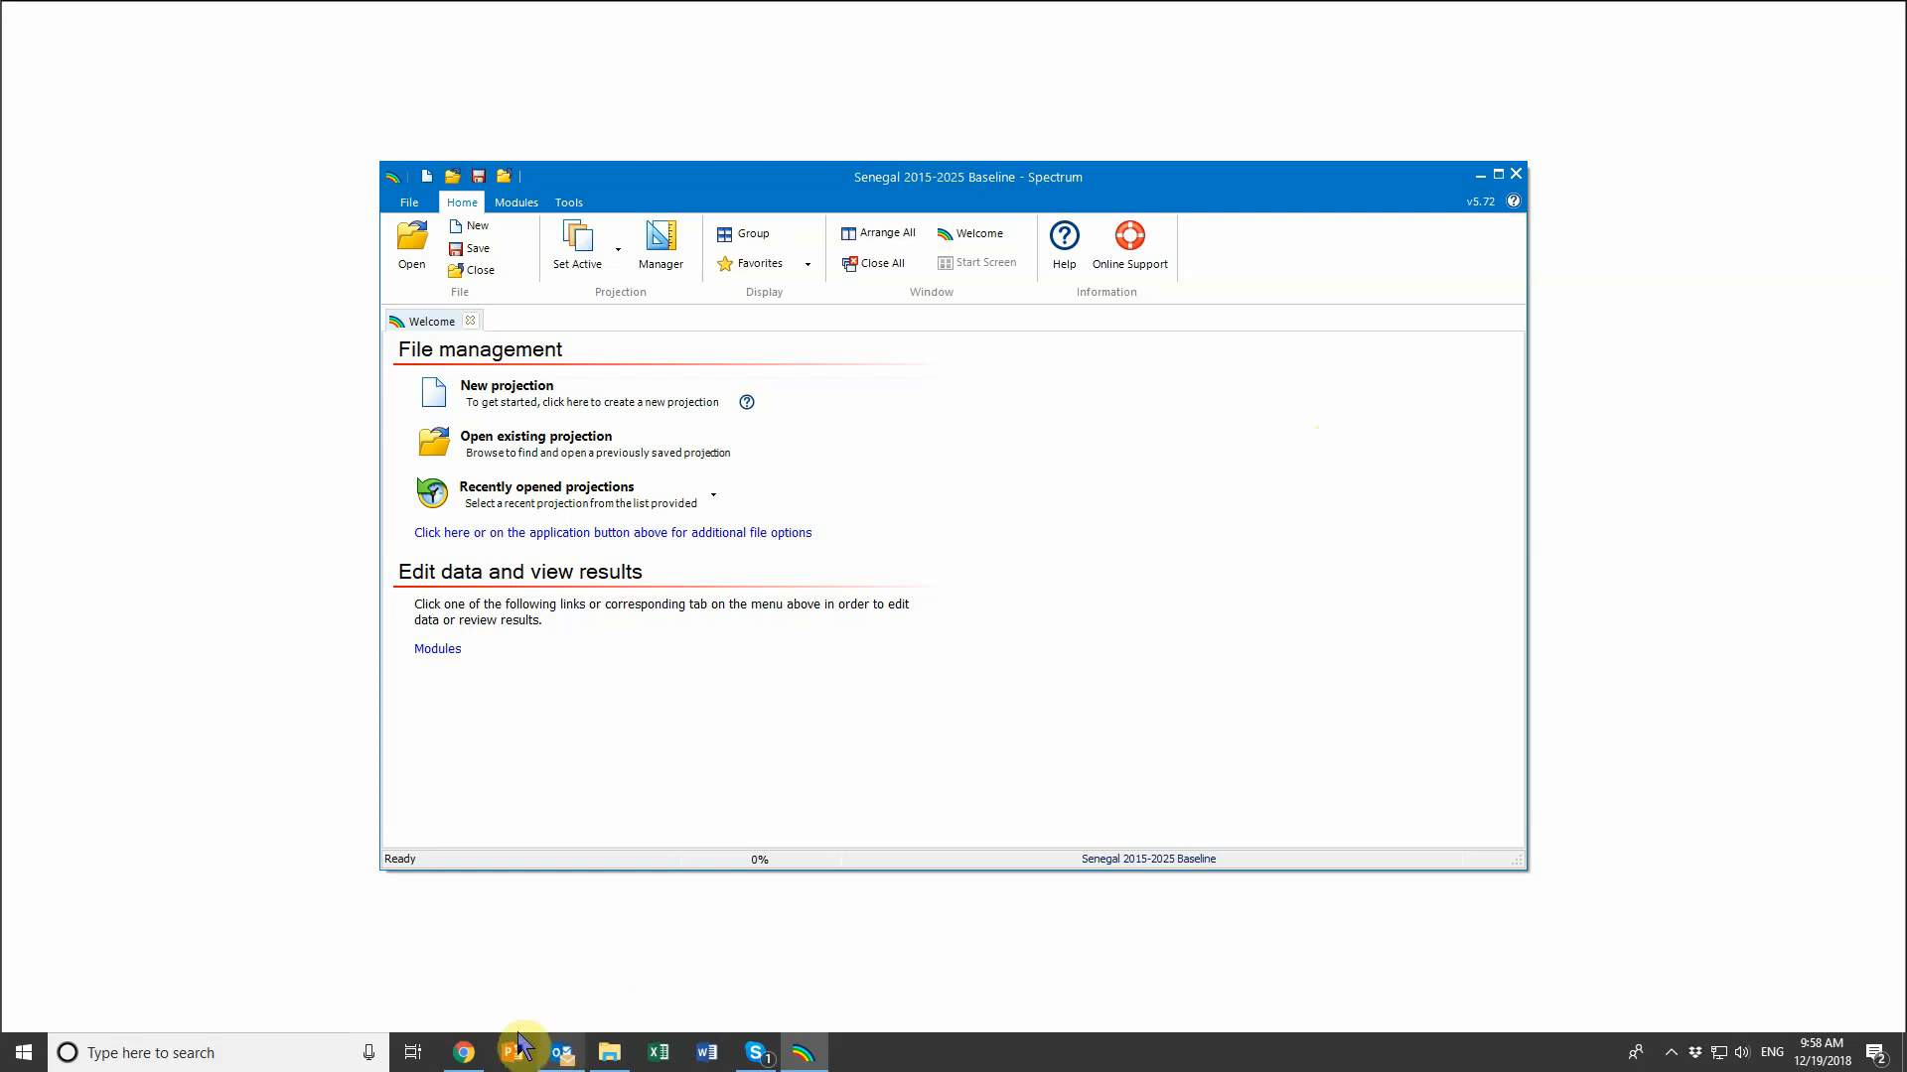
Step: Switch to the LiST Visualizer in Chrome, search for malaria, filter the diagram to Child (1-59m) mortality - malaria, and return to Spectrum
{"action": "left_click", "coordinate": [464, 1052]}
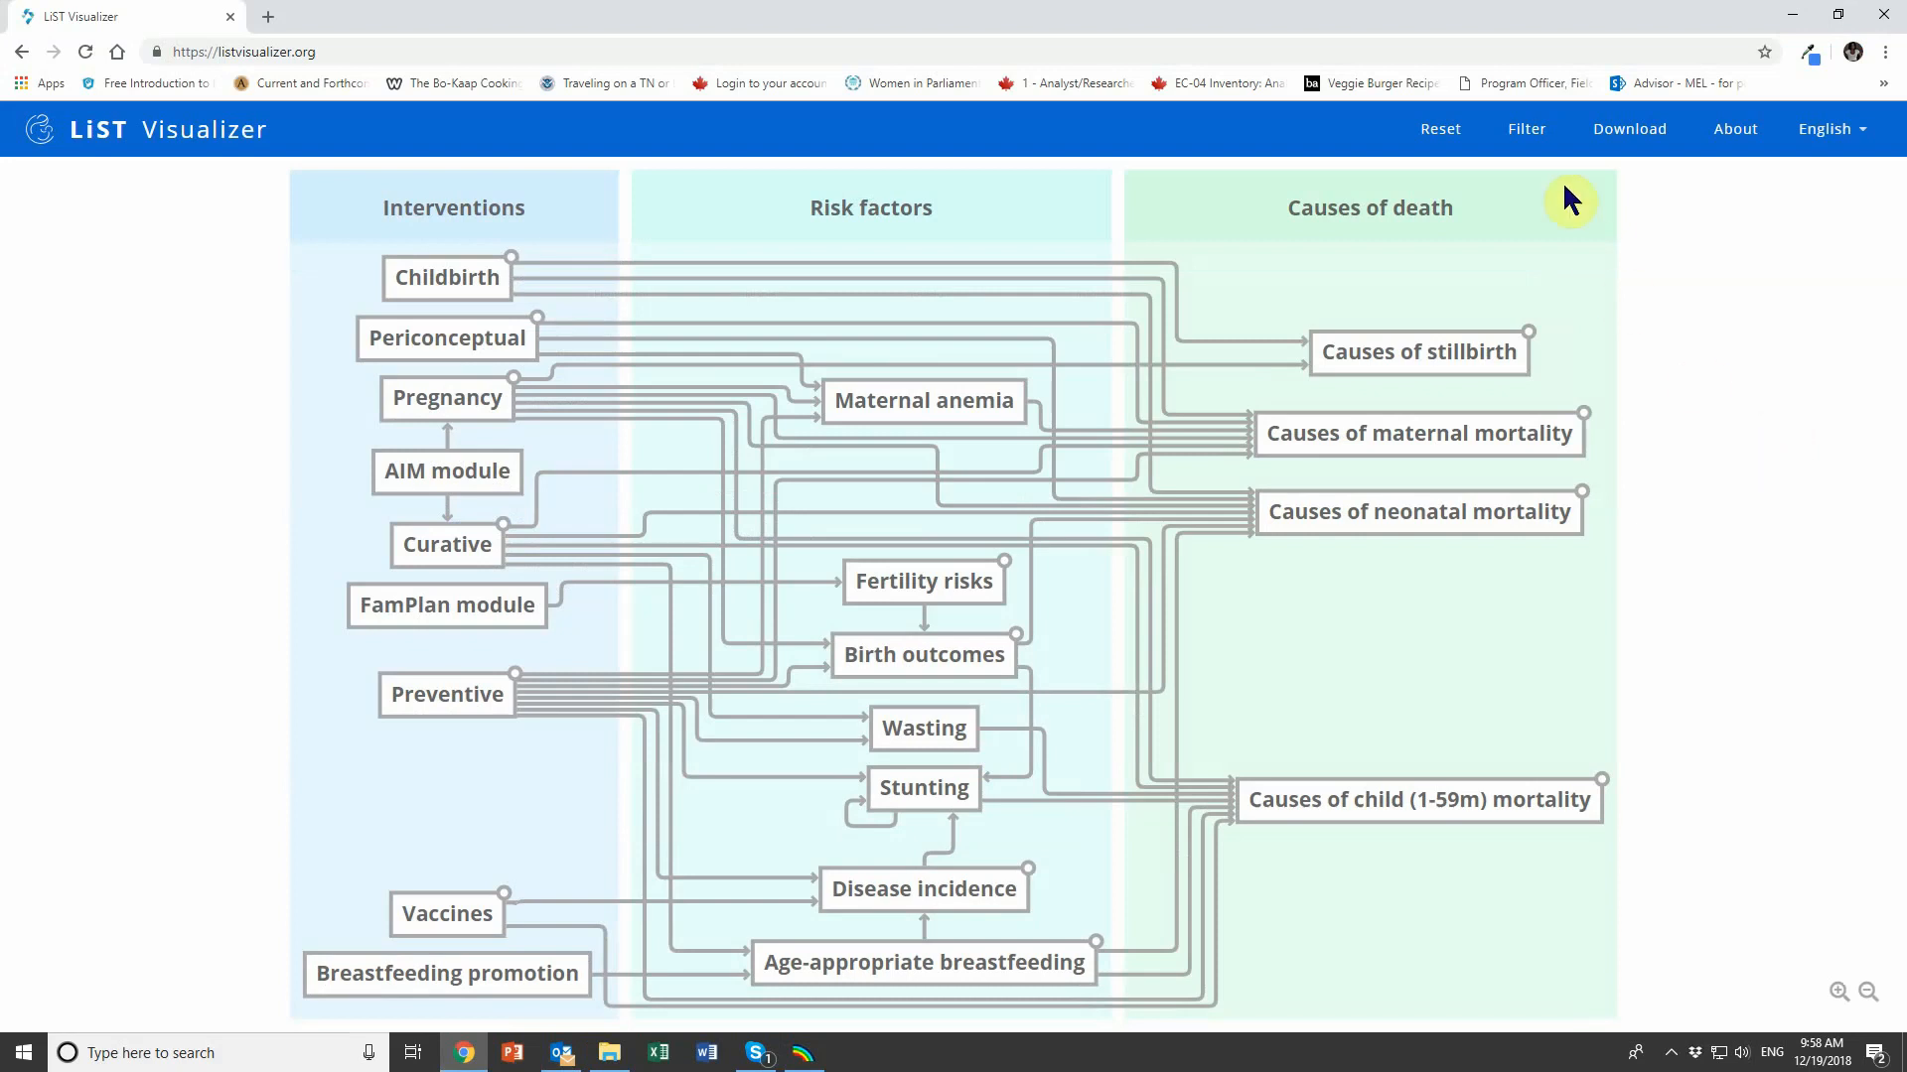
{"action": "left_click", "coordinate": [1545, 137]}
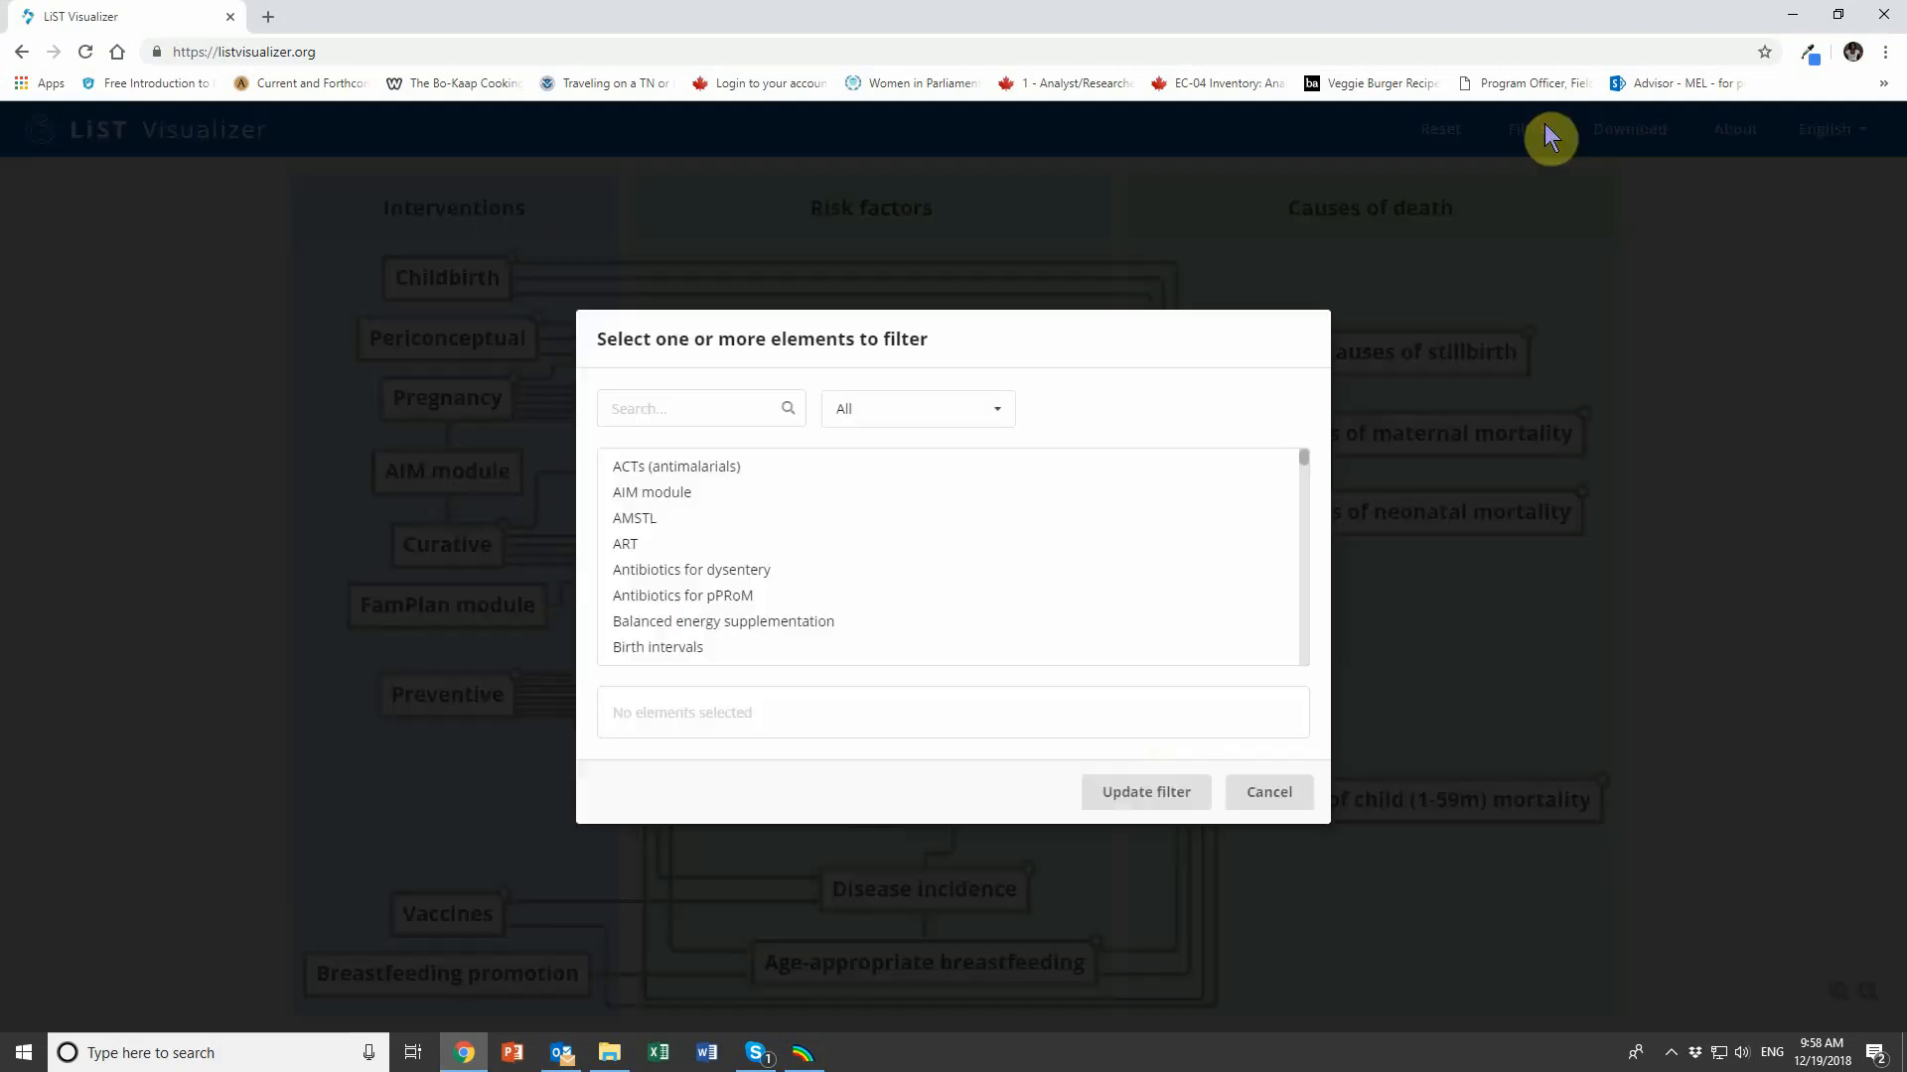
{"action": "left_click", "coordinate": [711, 411]}
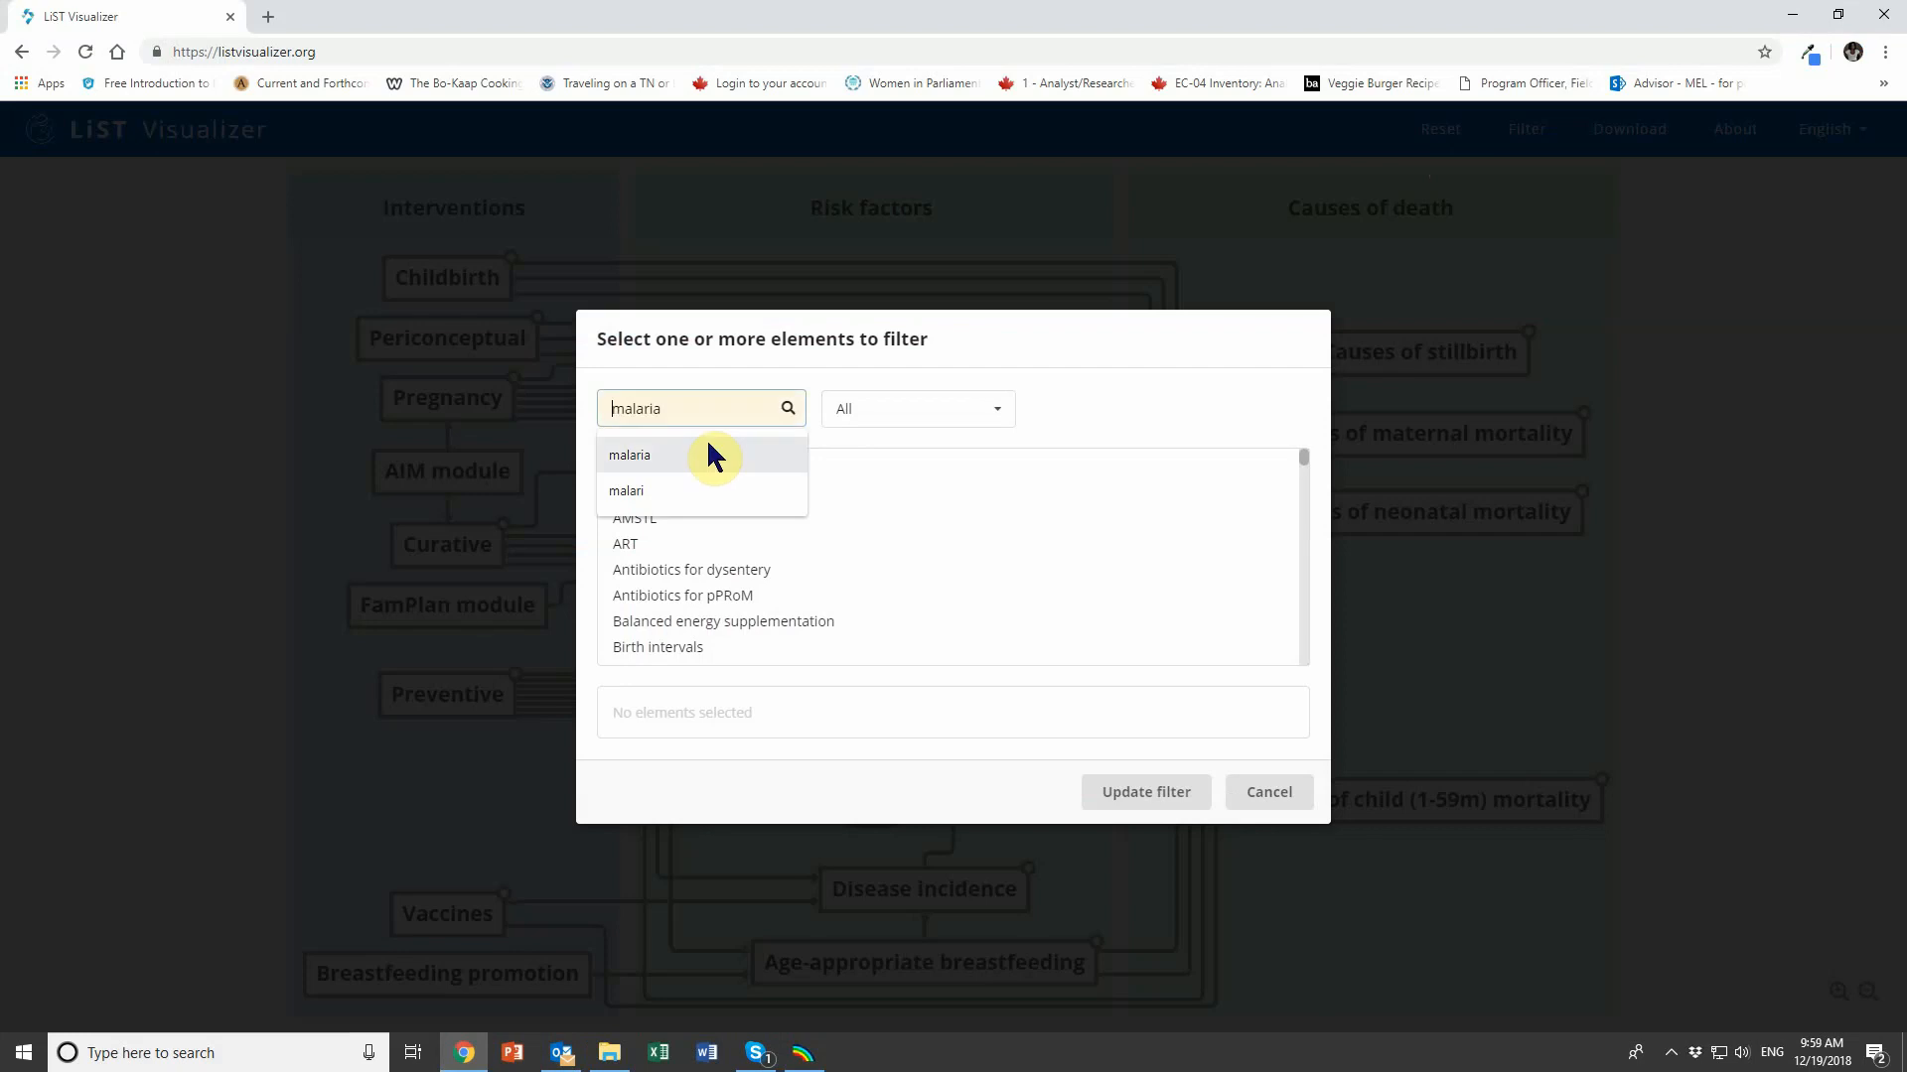
{"action": "left_click", "coordinate": [706, 442]}
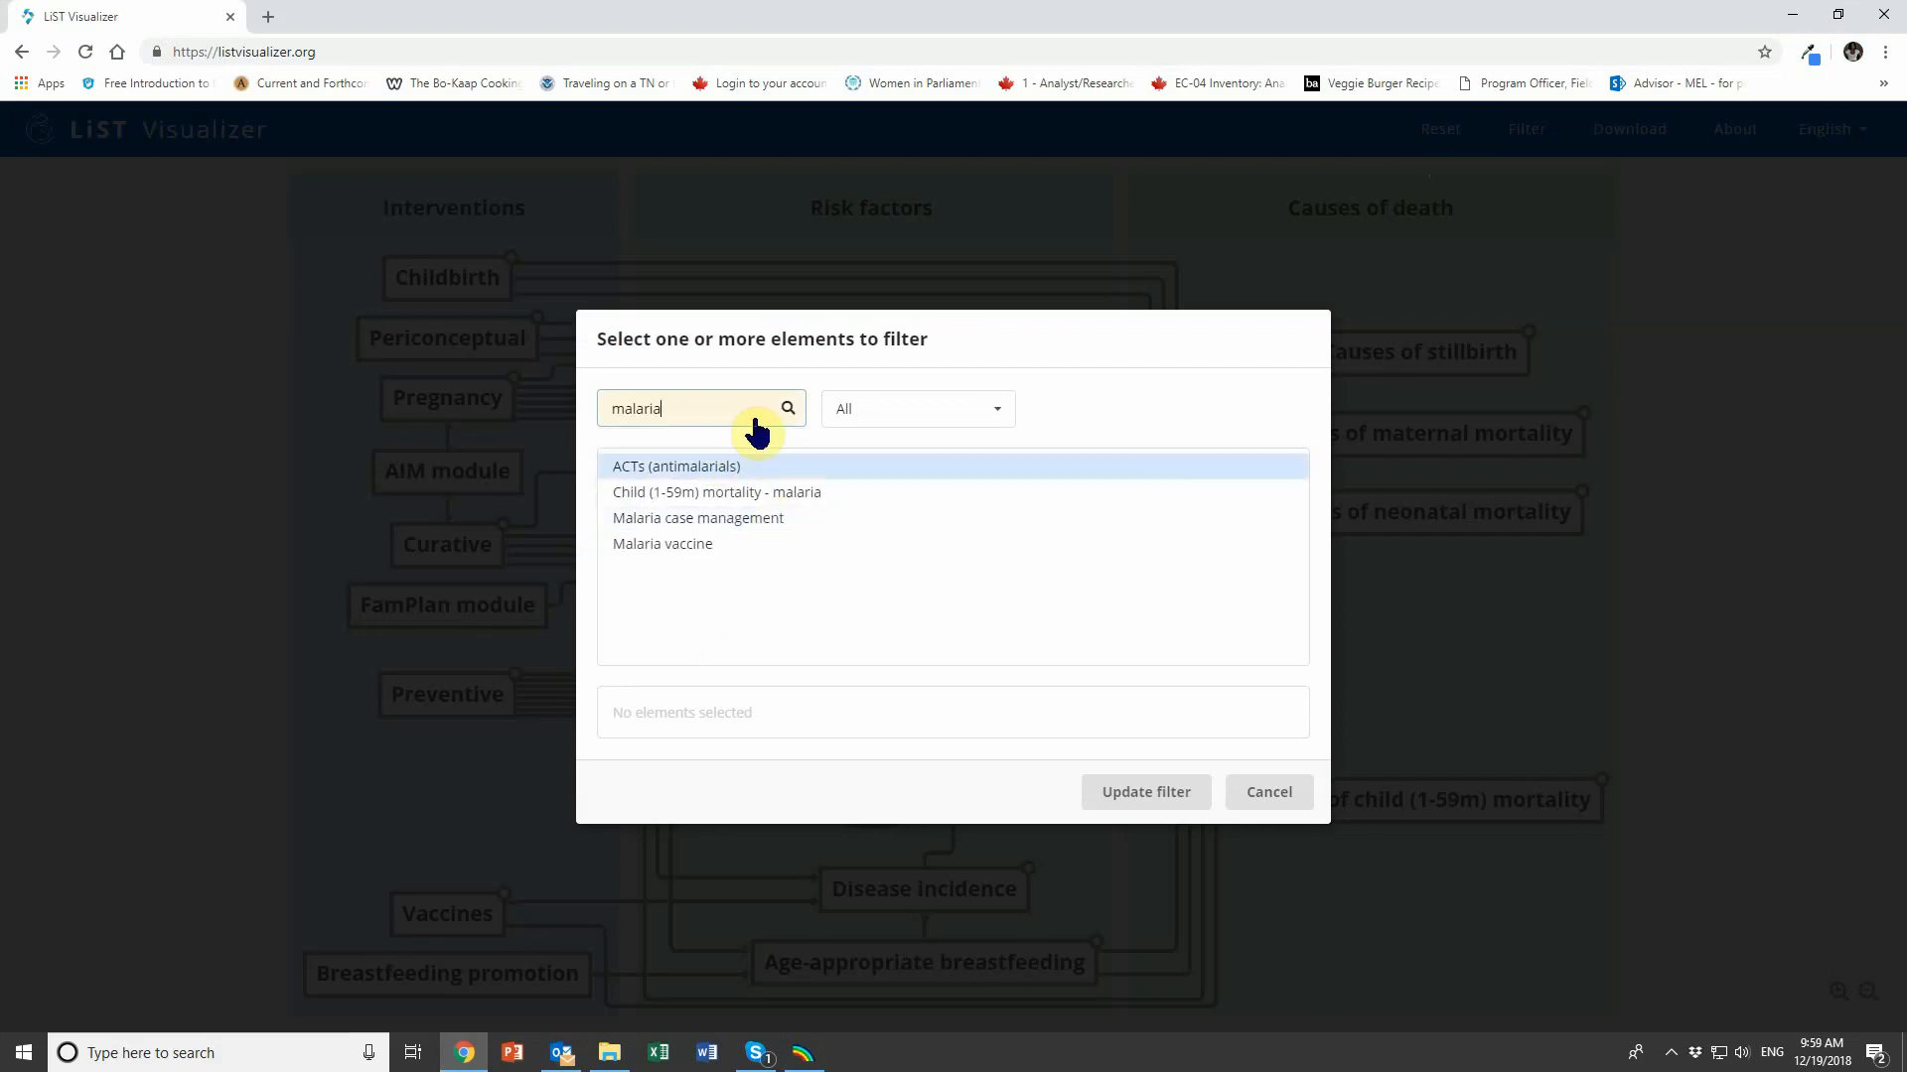
{"action": "left_click", "coordinate": [838, 496]}
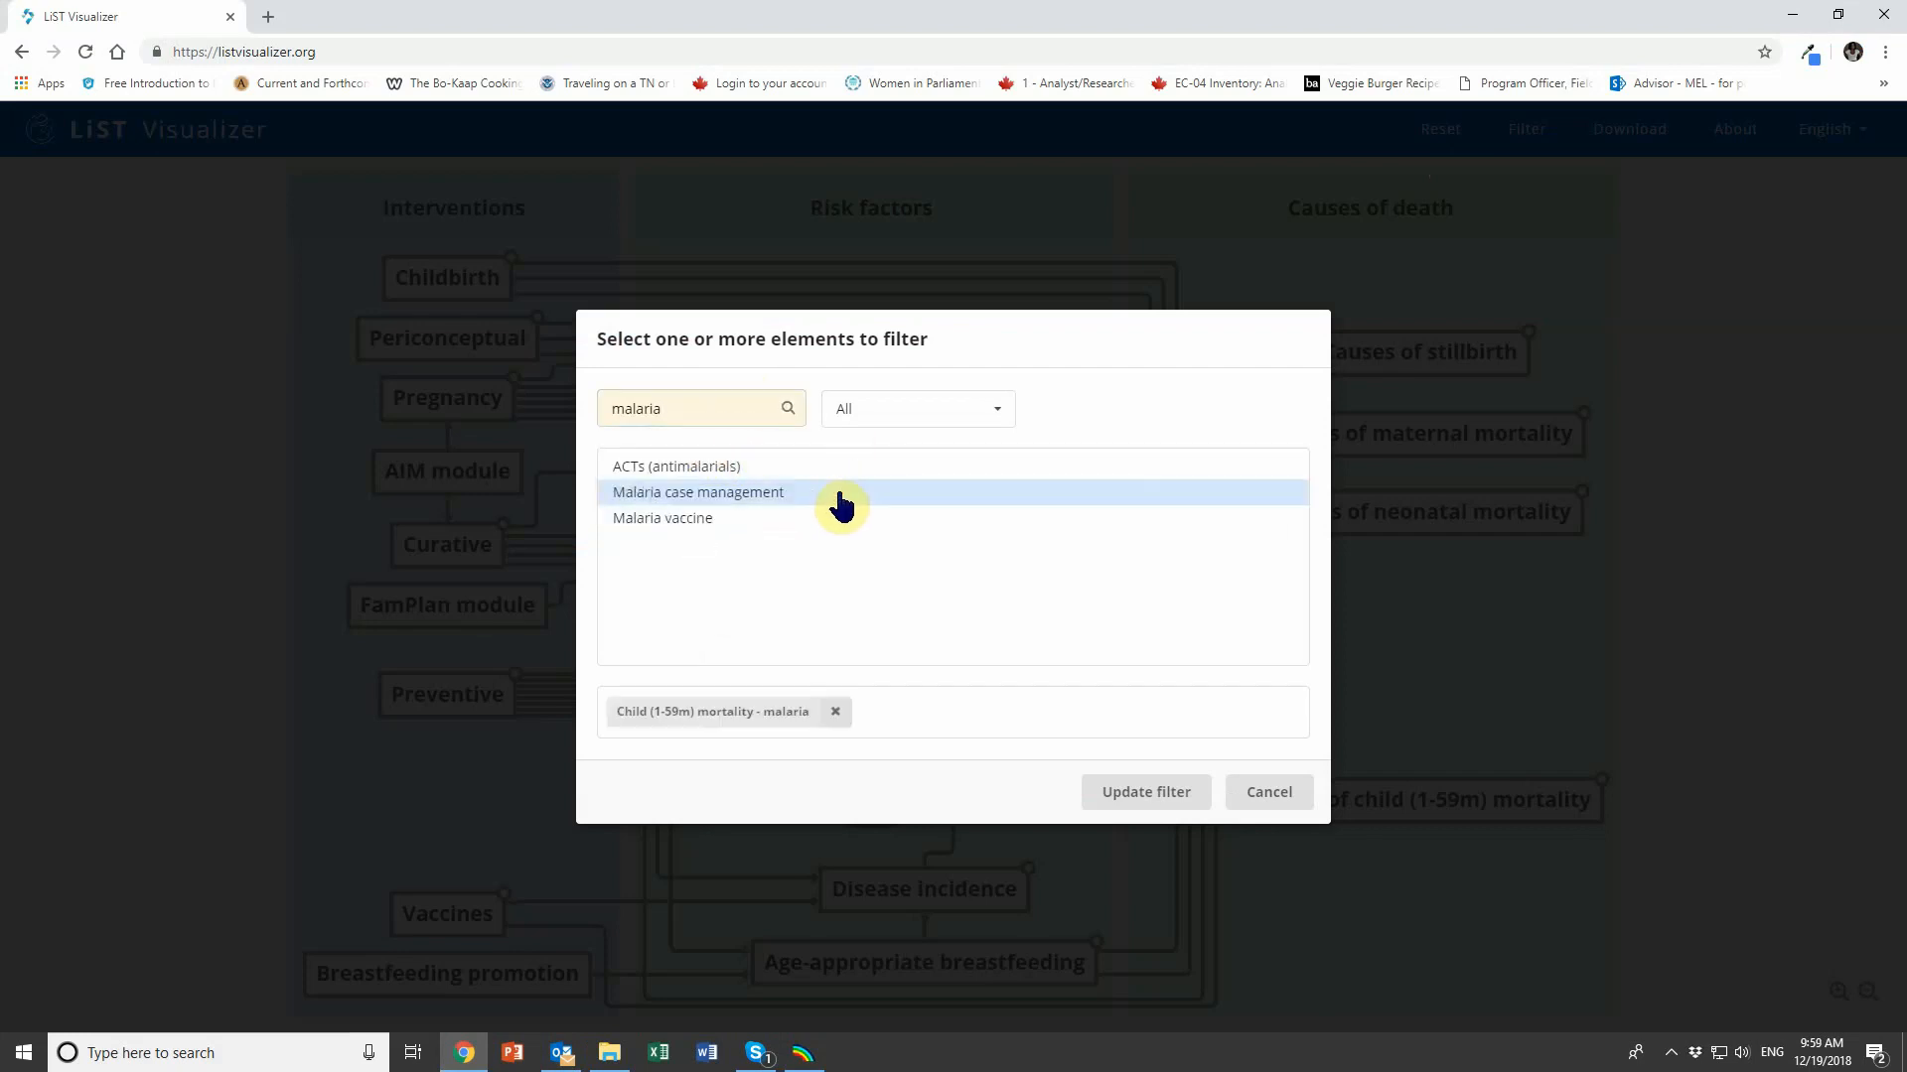
{"action": "left_click", "coordinate": [1179, 795]}
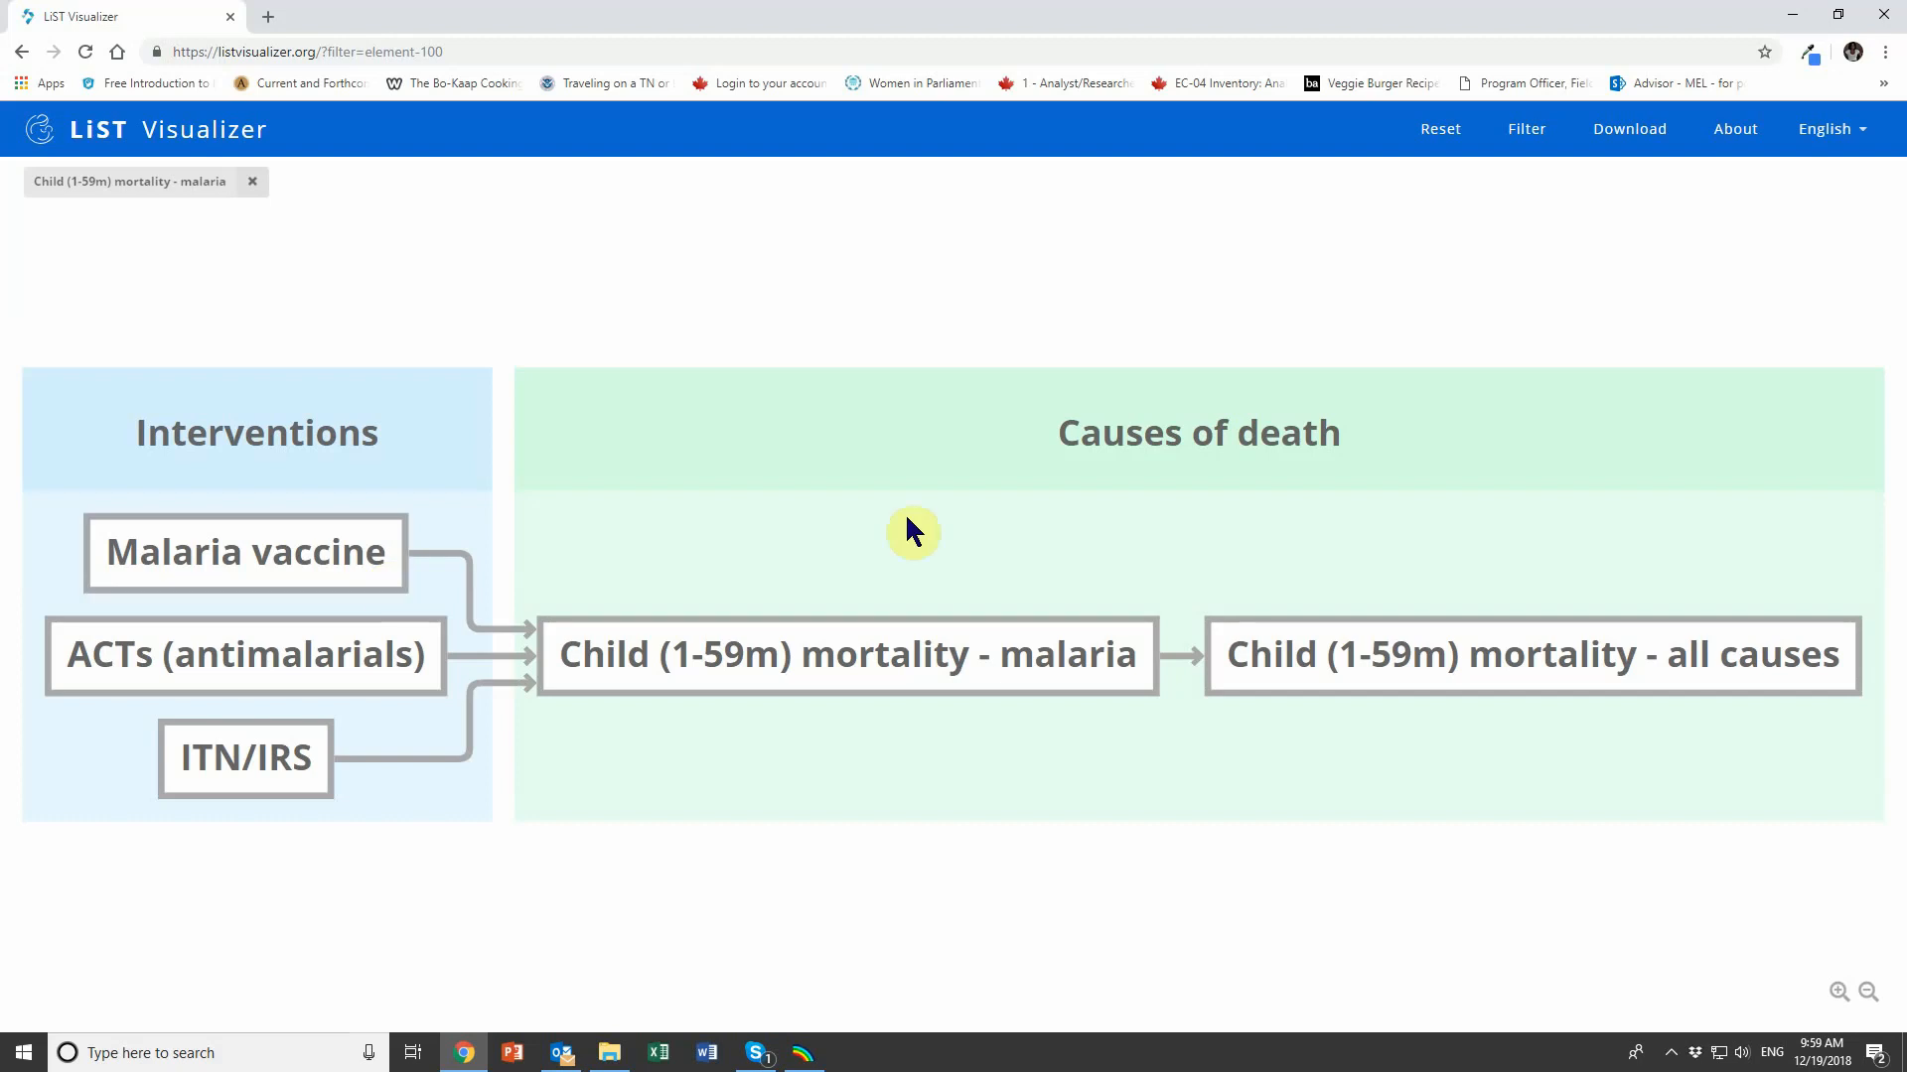
{"action": "left_click", "coordinate": [1791, 15]}
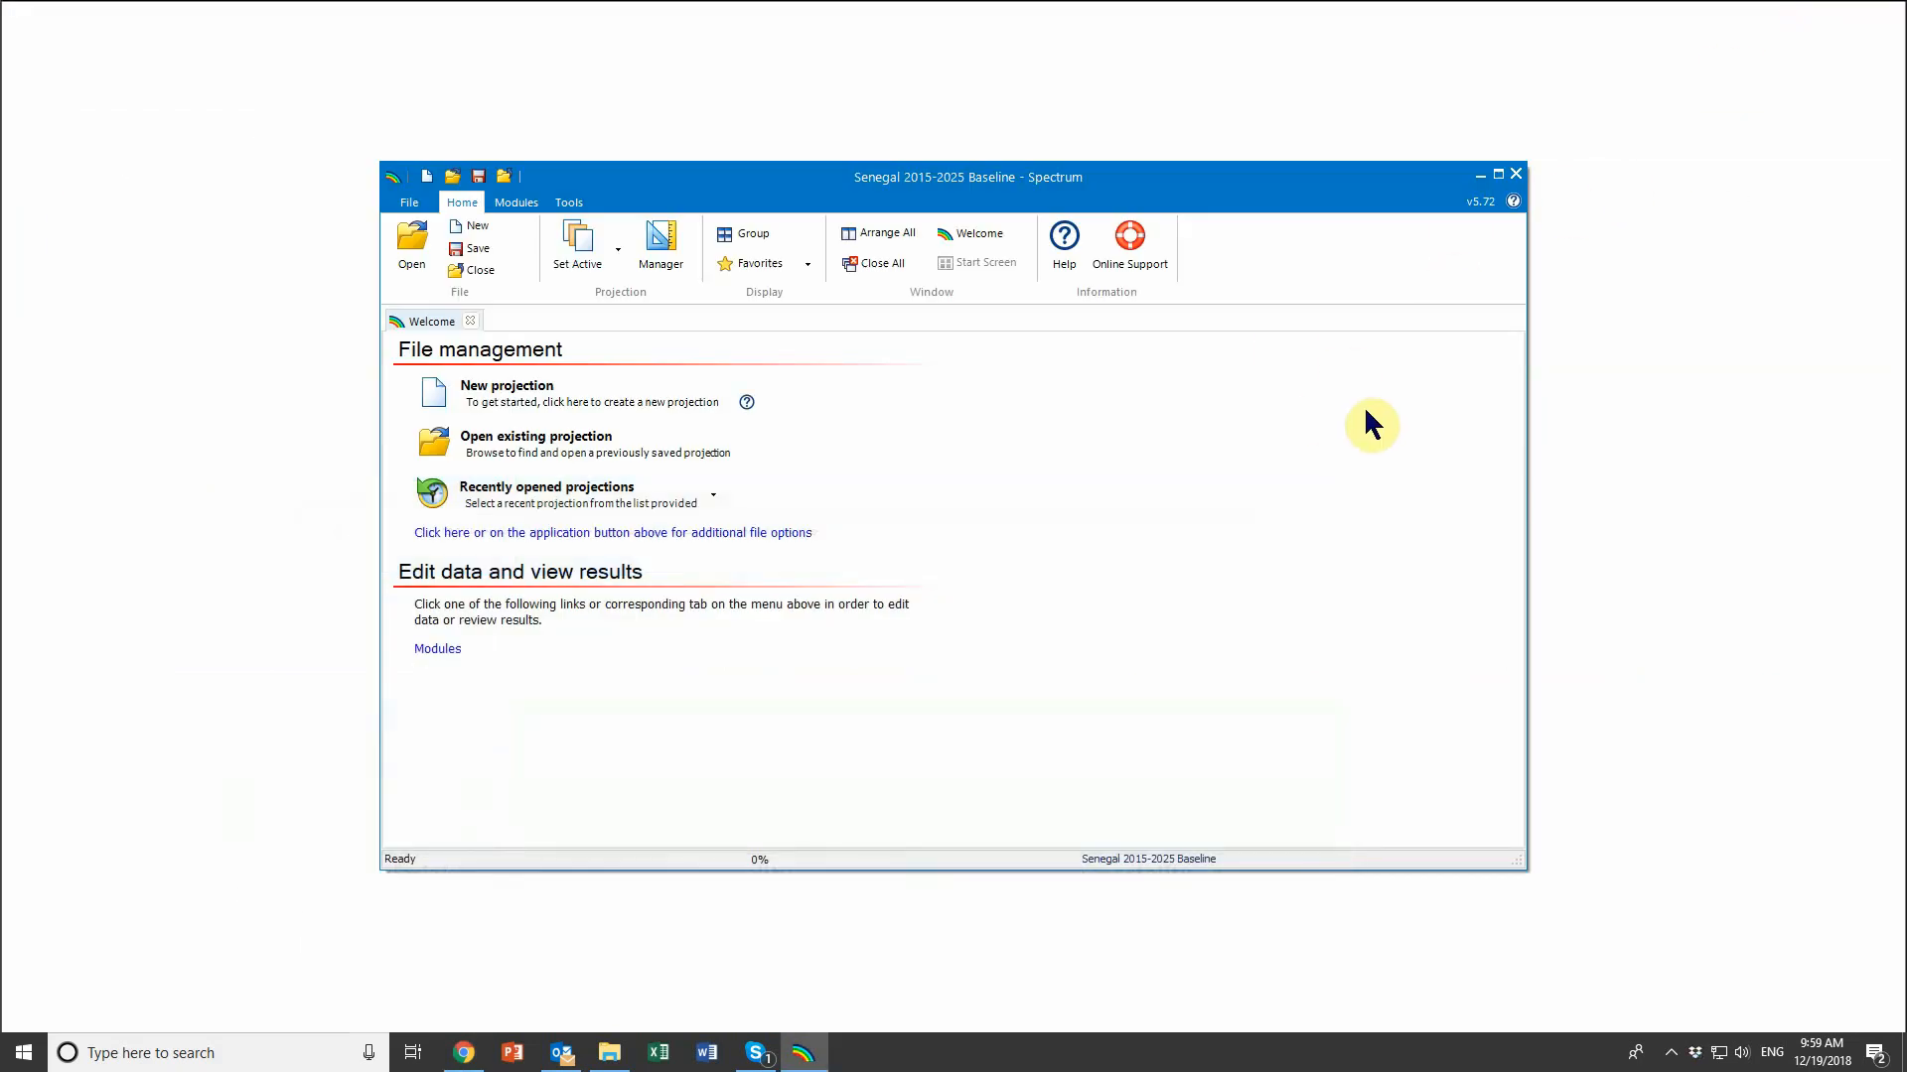
Step: Open the vaccine coverage table of the LiST module for the Senegal projection
{"action": "left_click", "coordinate": [525, 205]}
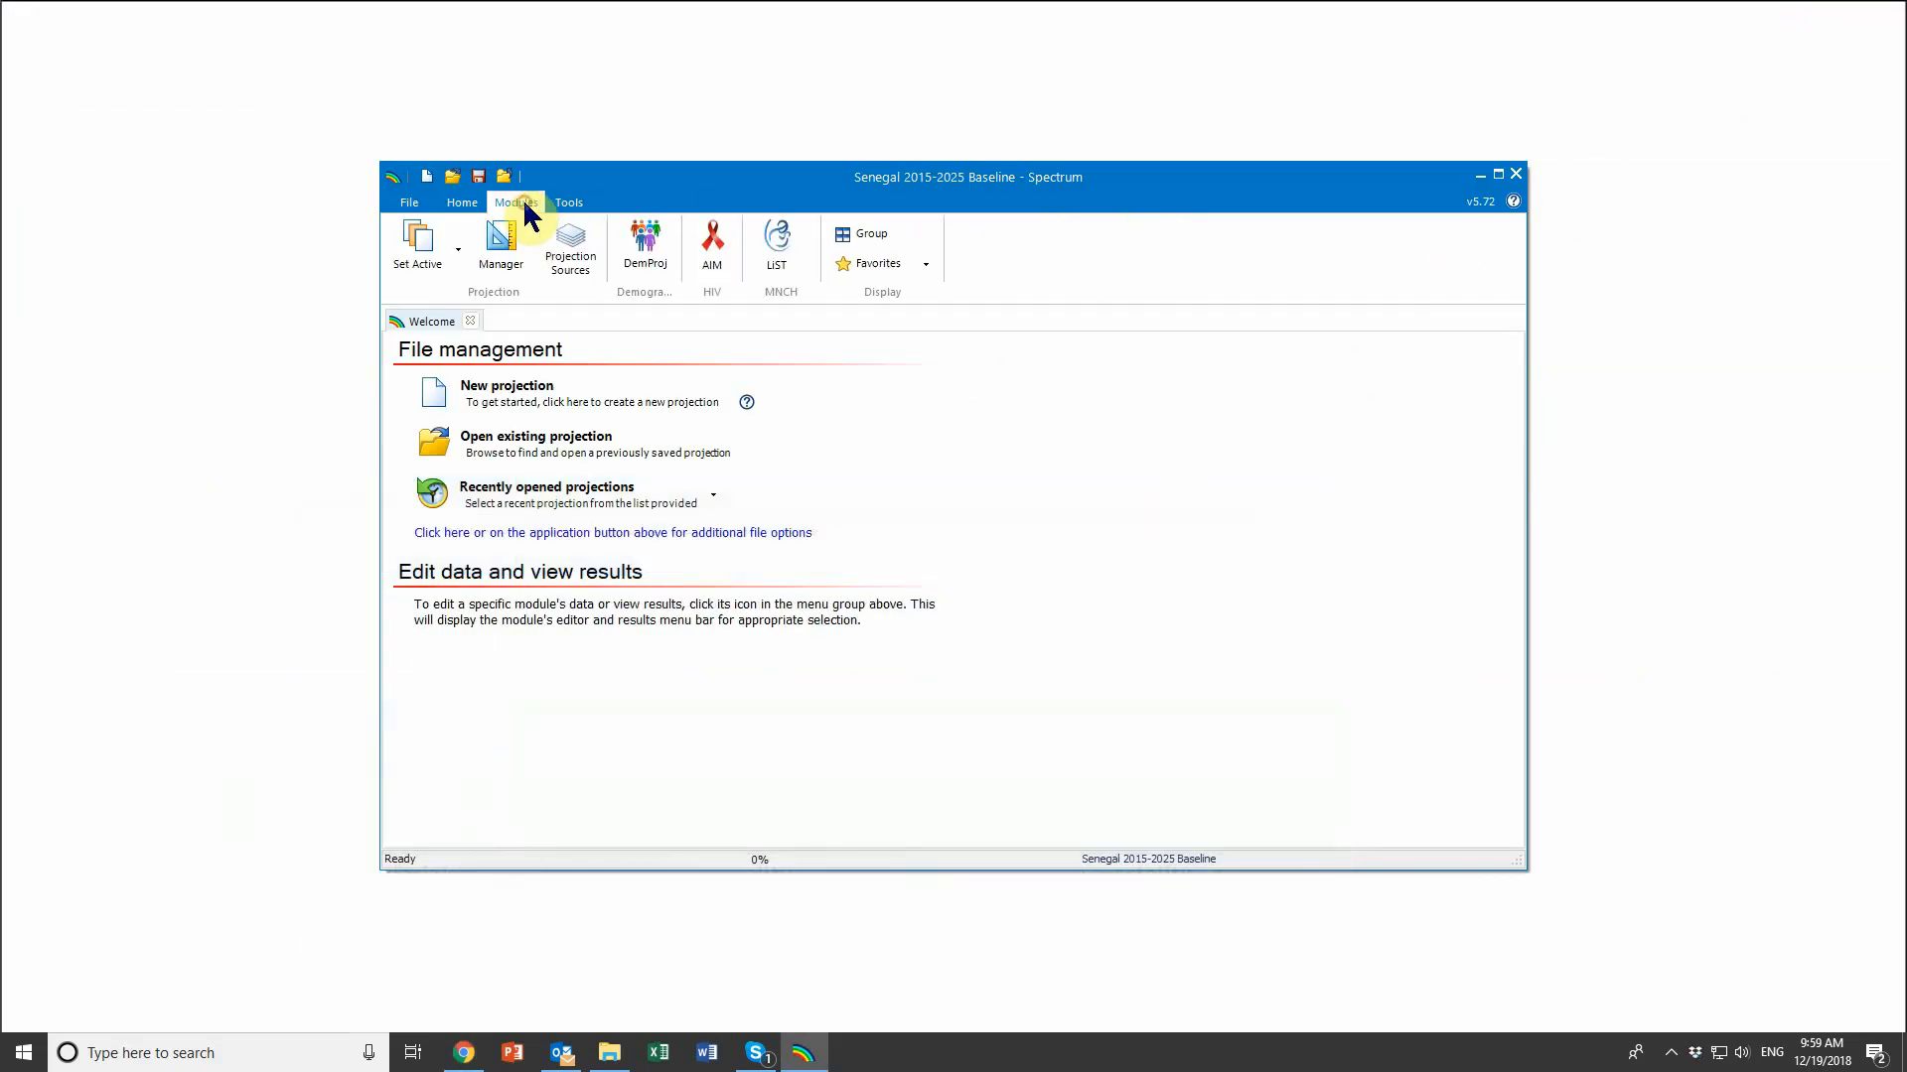
{"action": "left_click", "coordinate": [797, 268]}
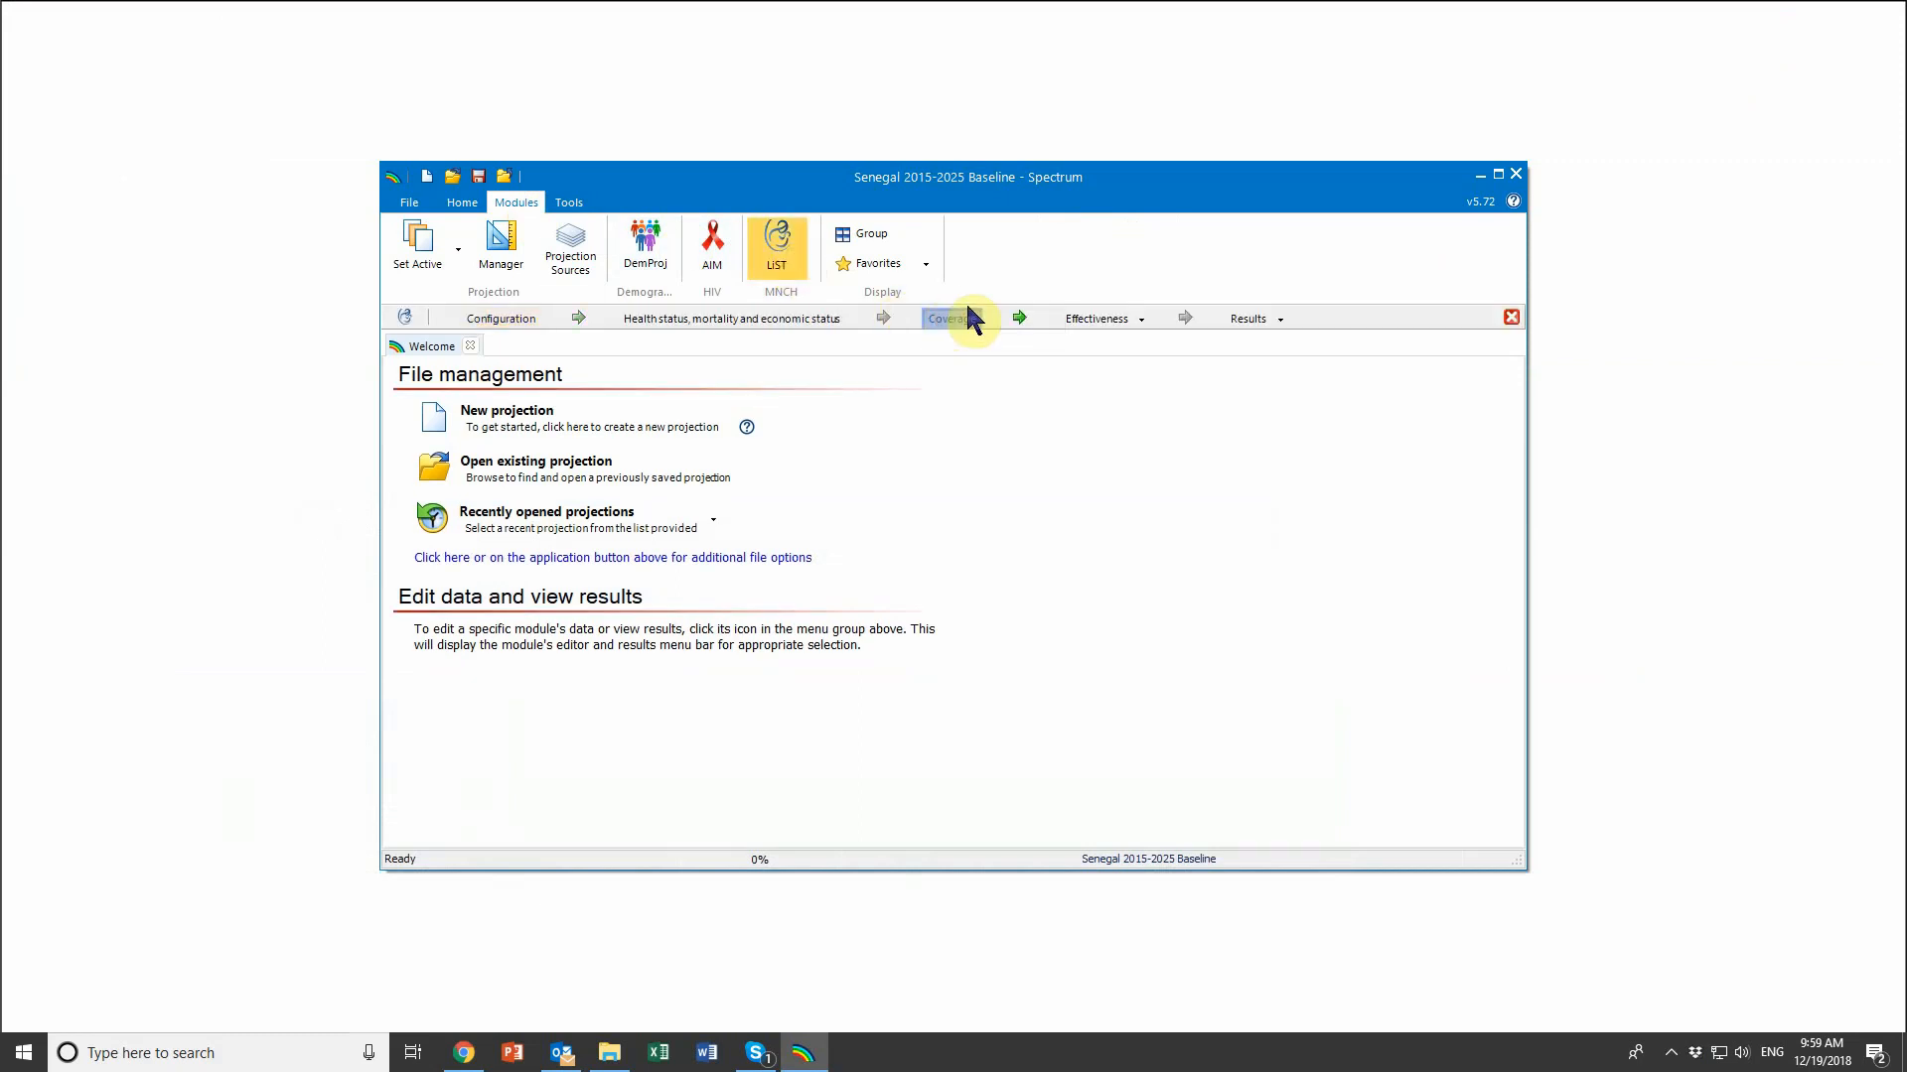
{"action": "left_click", "coordinate": [969, 311]}
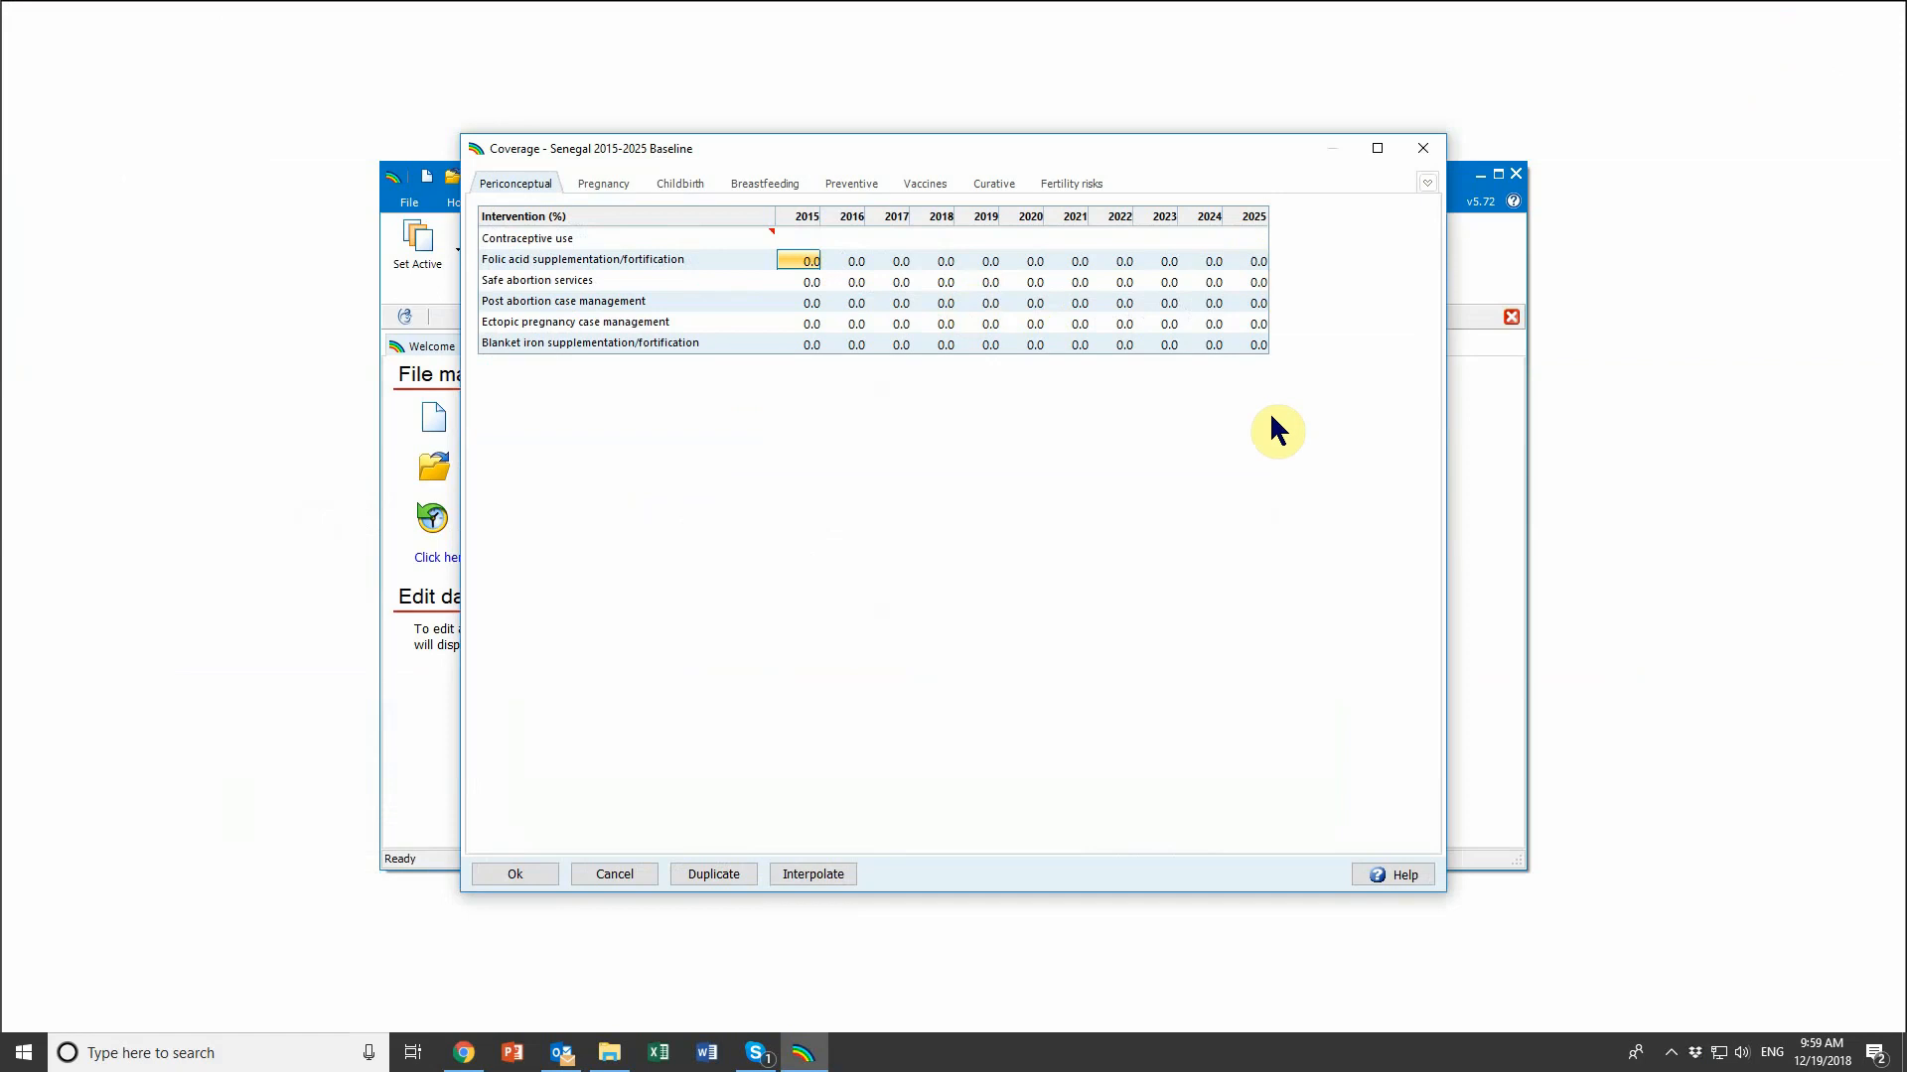
{"action": "left_click", "coordinate": [926, 182]}
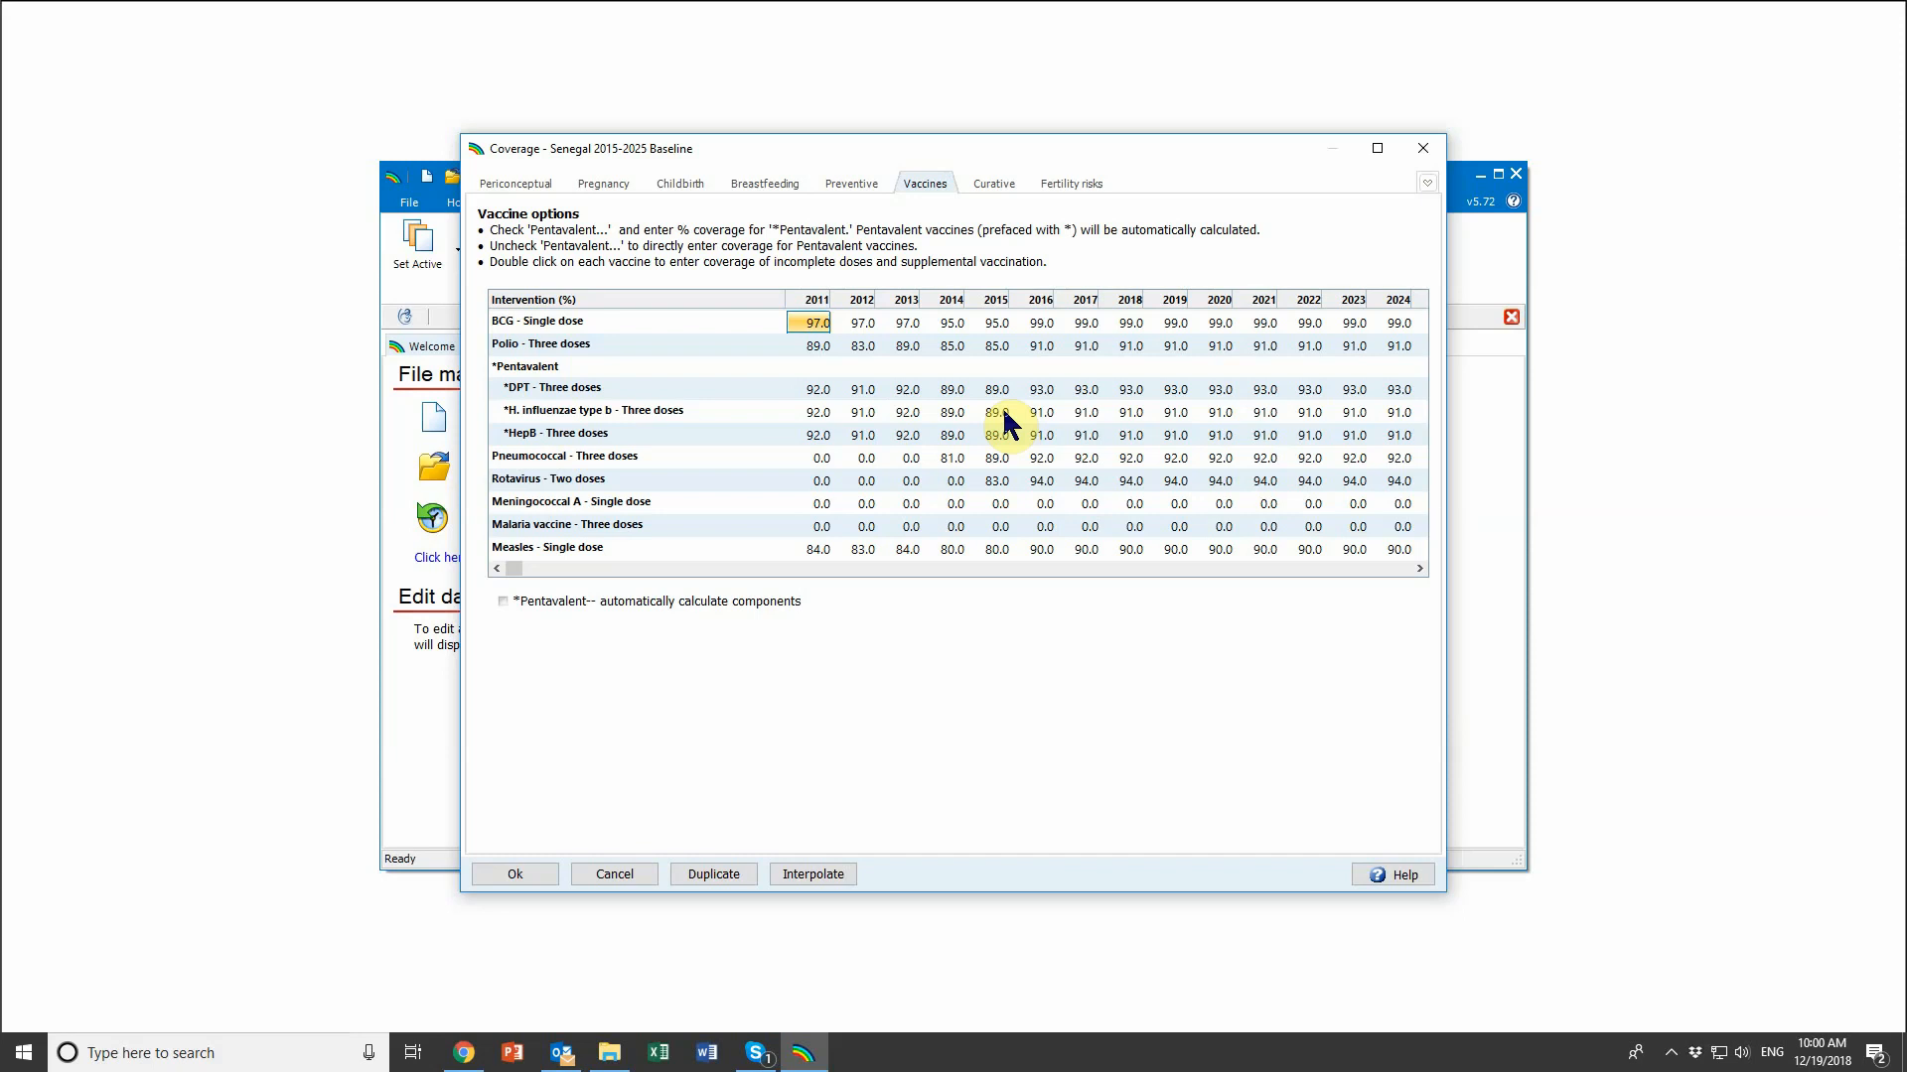
Step: Set the 2025 coverage of the three-dose malaria vaccine to 100%
{"action": "left_click", "coordinate": [568, 524]}
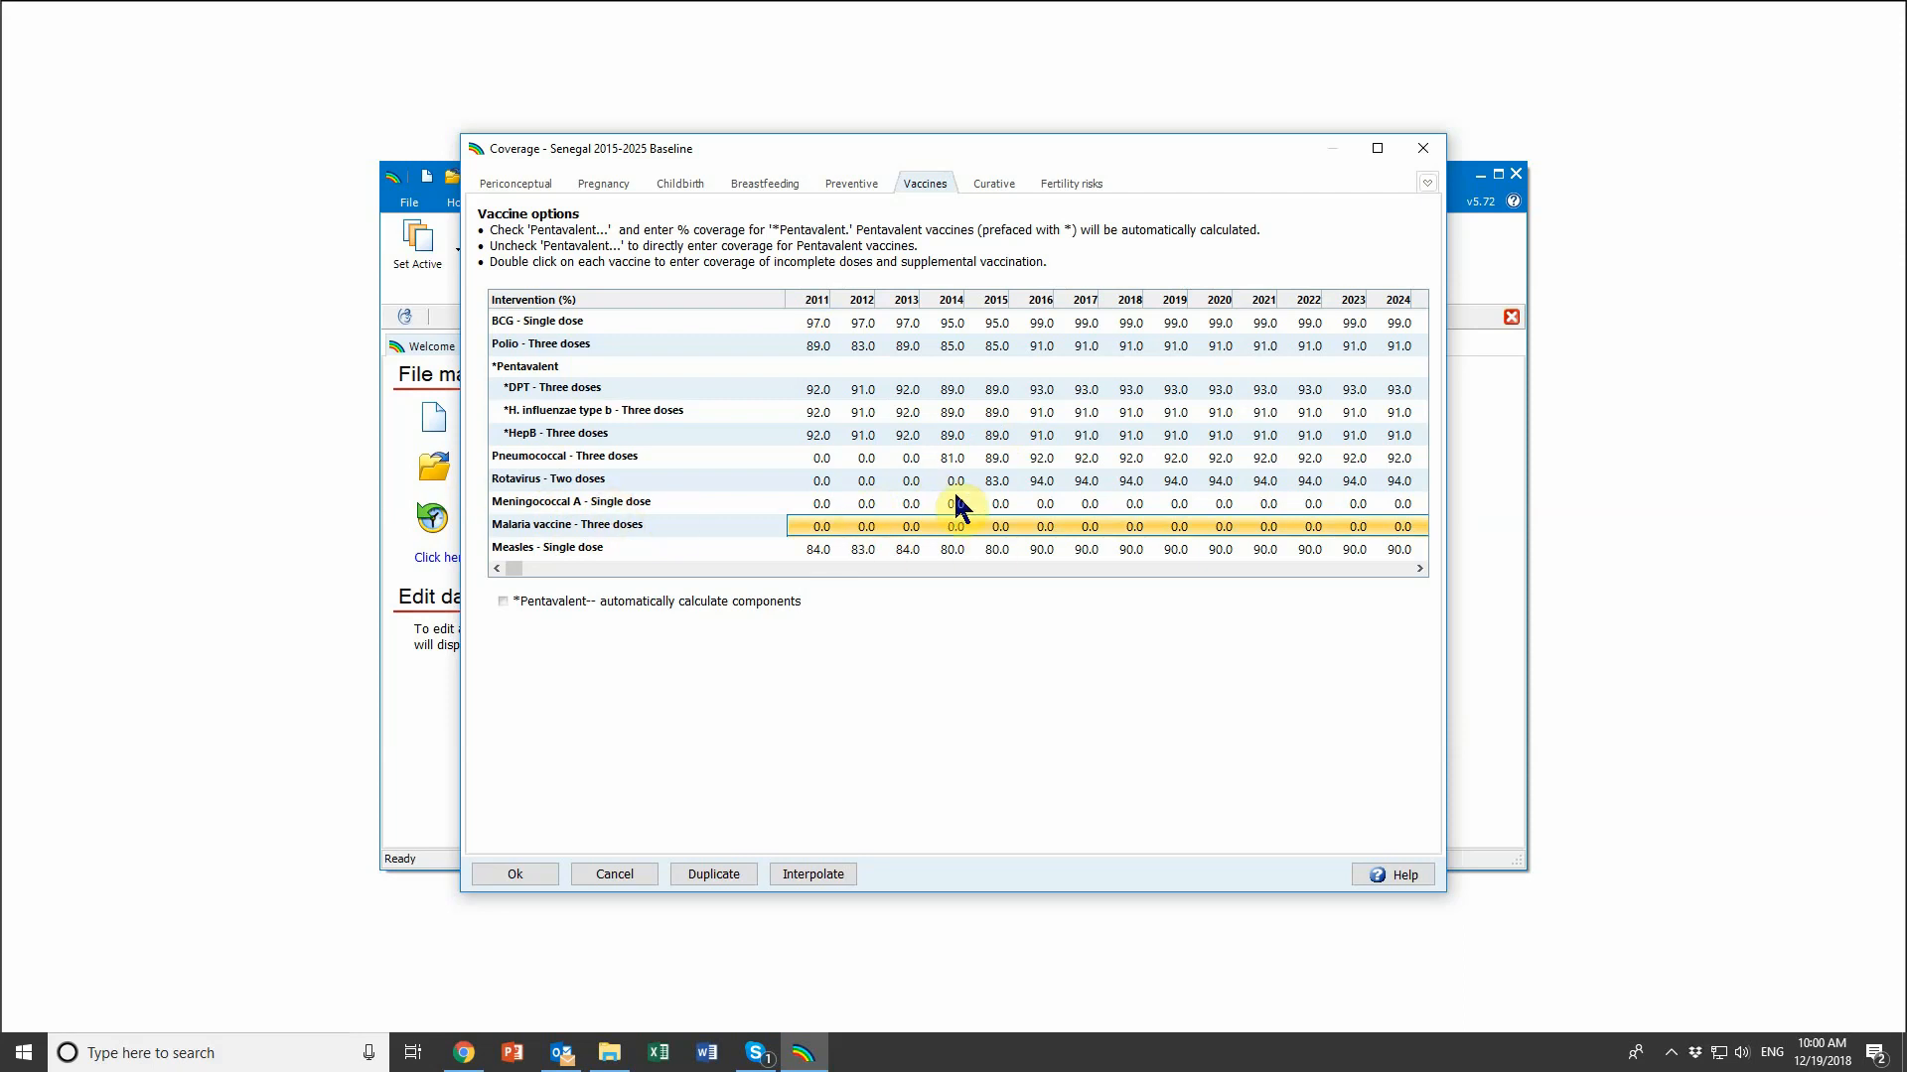
{"action": "left_click", "coordinate": [991, 527]}
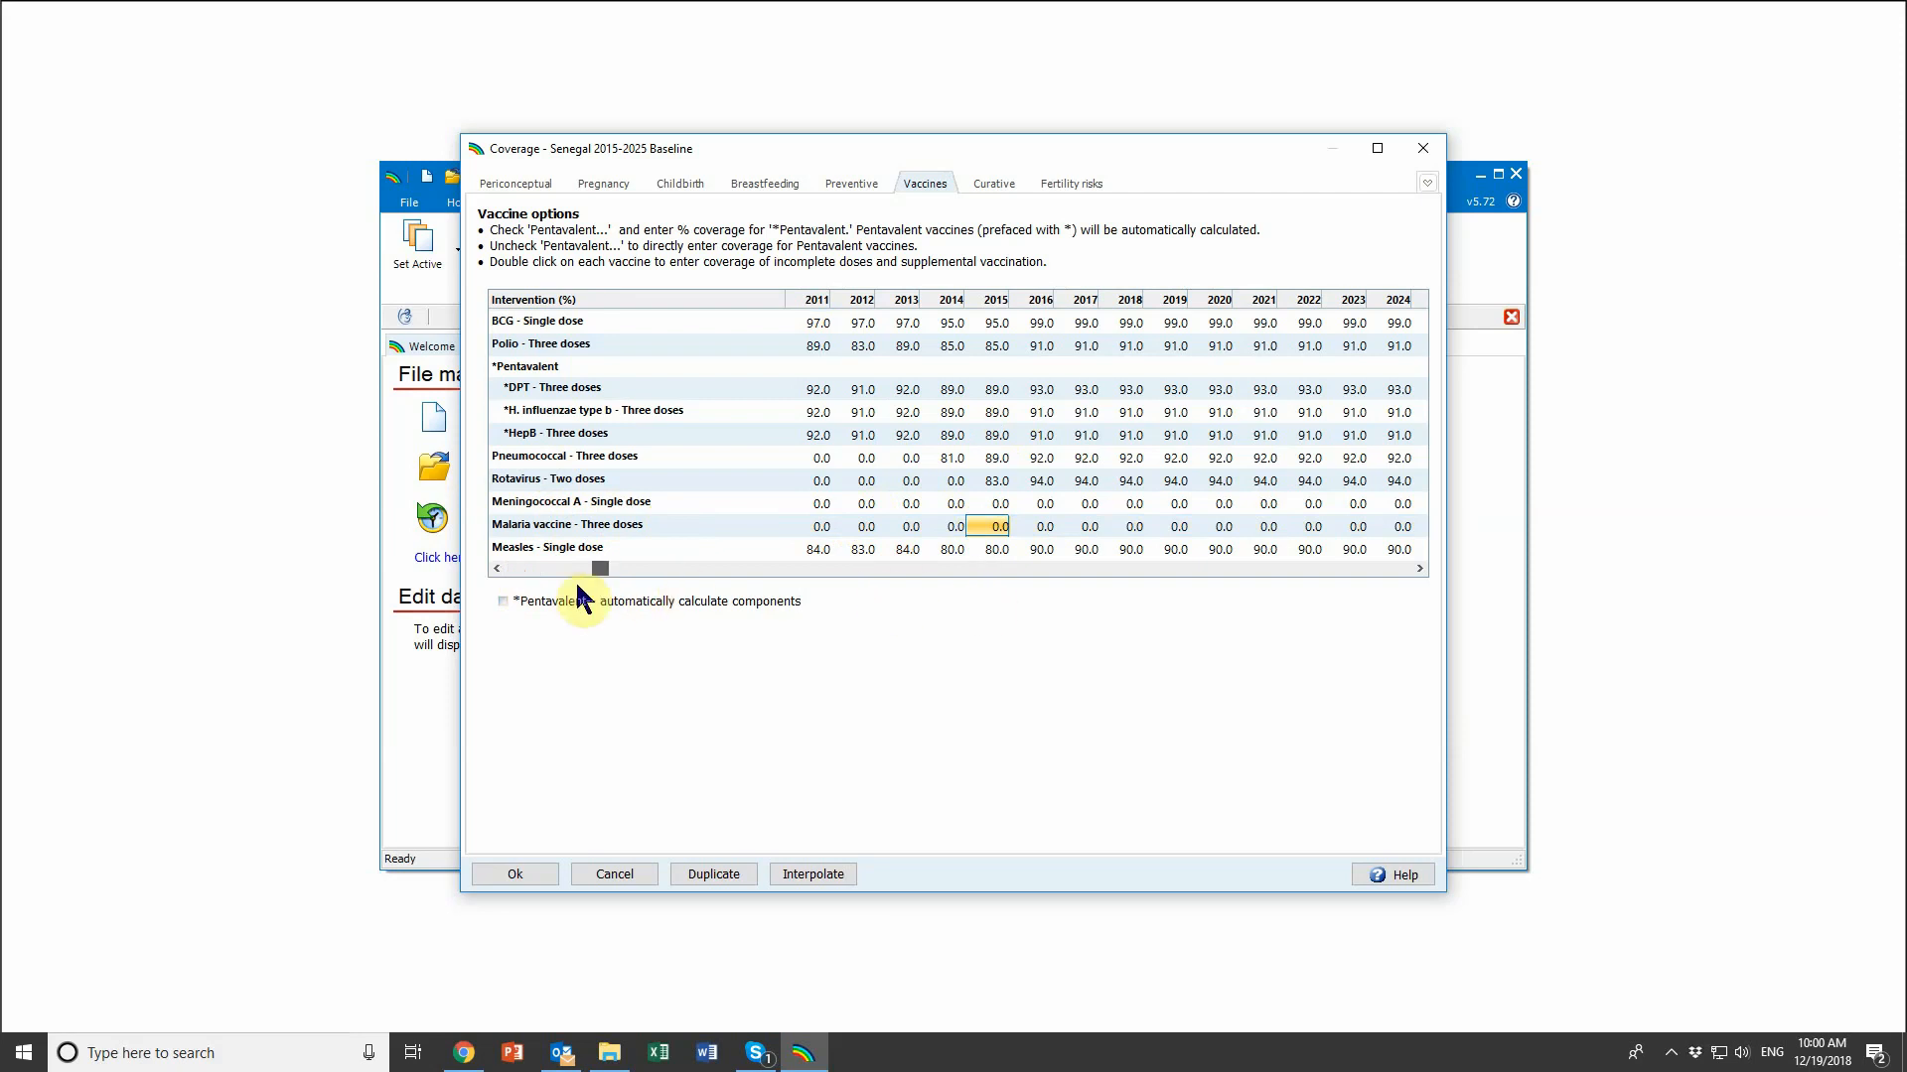
{"action": "left_click", "coordinate": [1420, 568]}
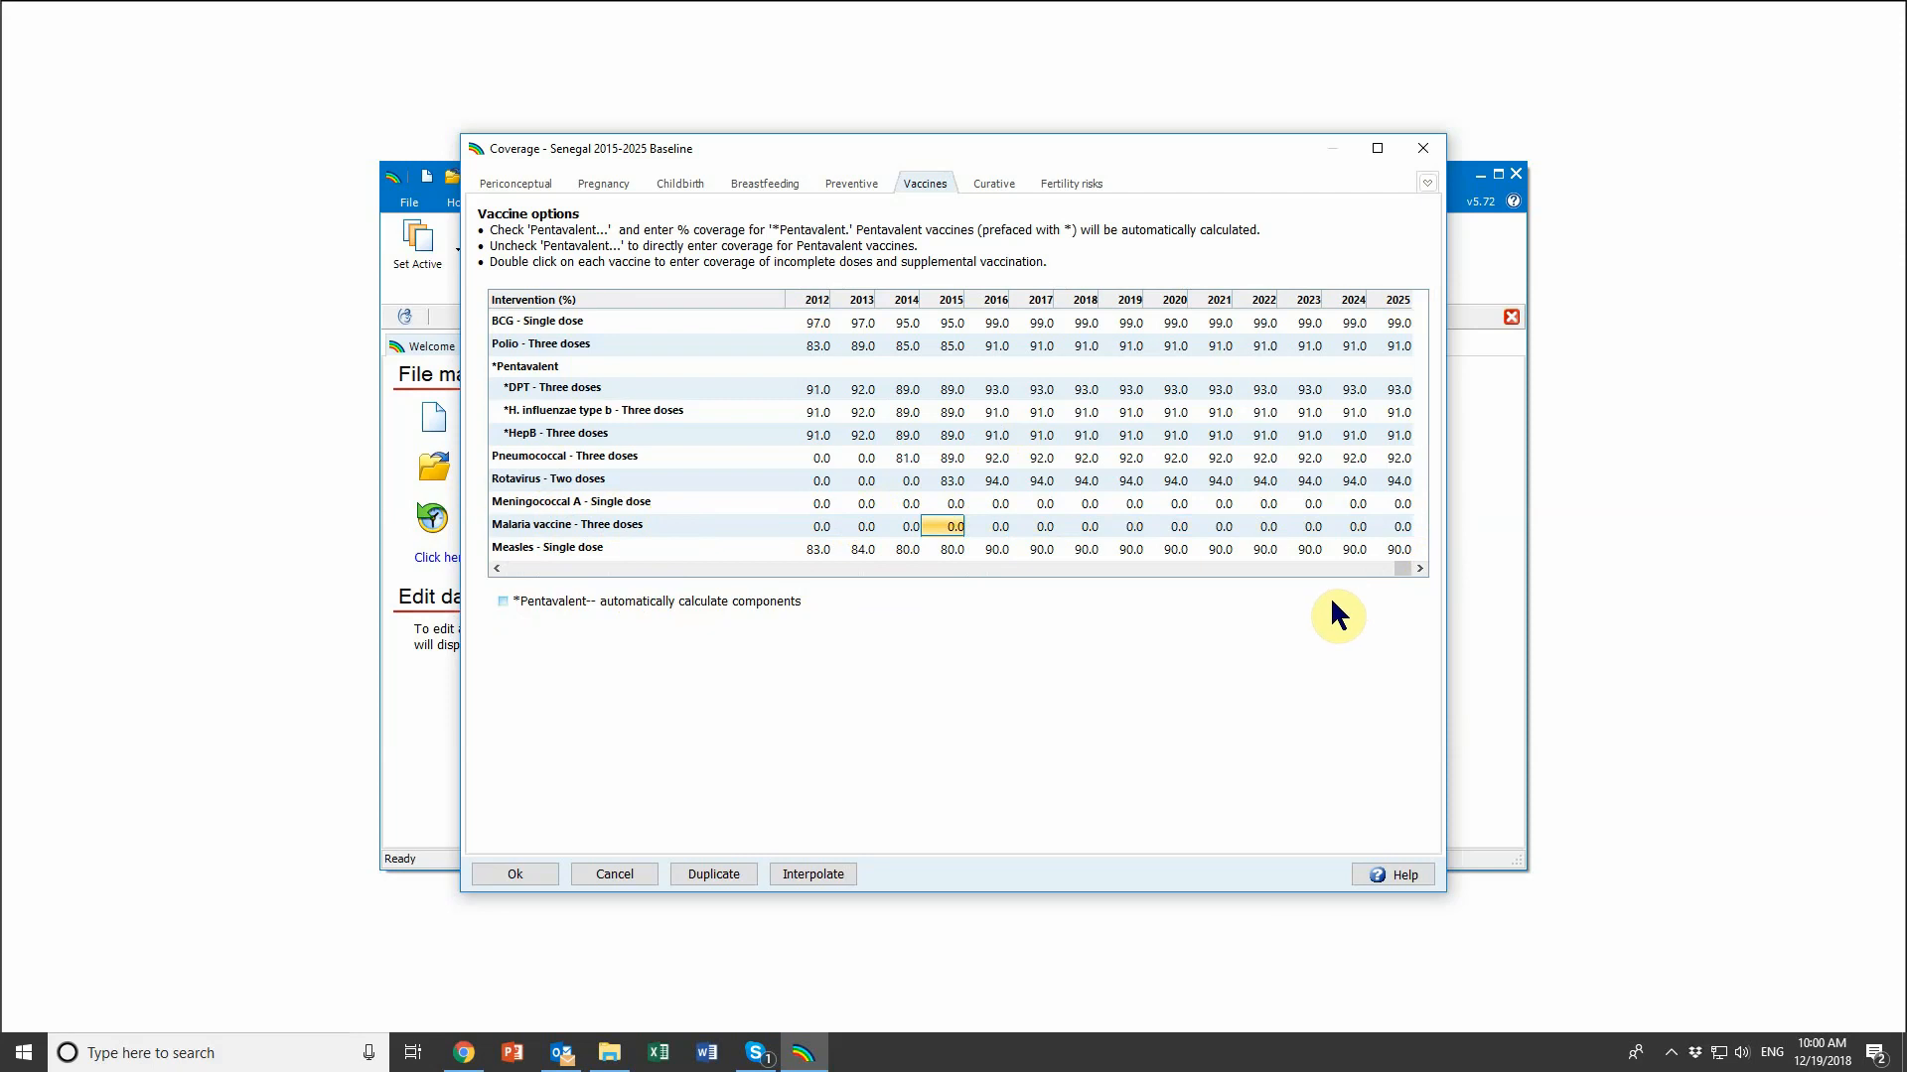
{"action": "left_click", "coordinate": [1403, 527], "text": "shift"}
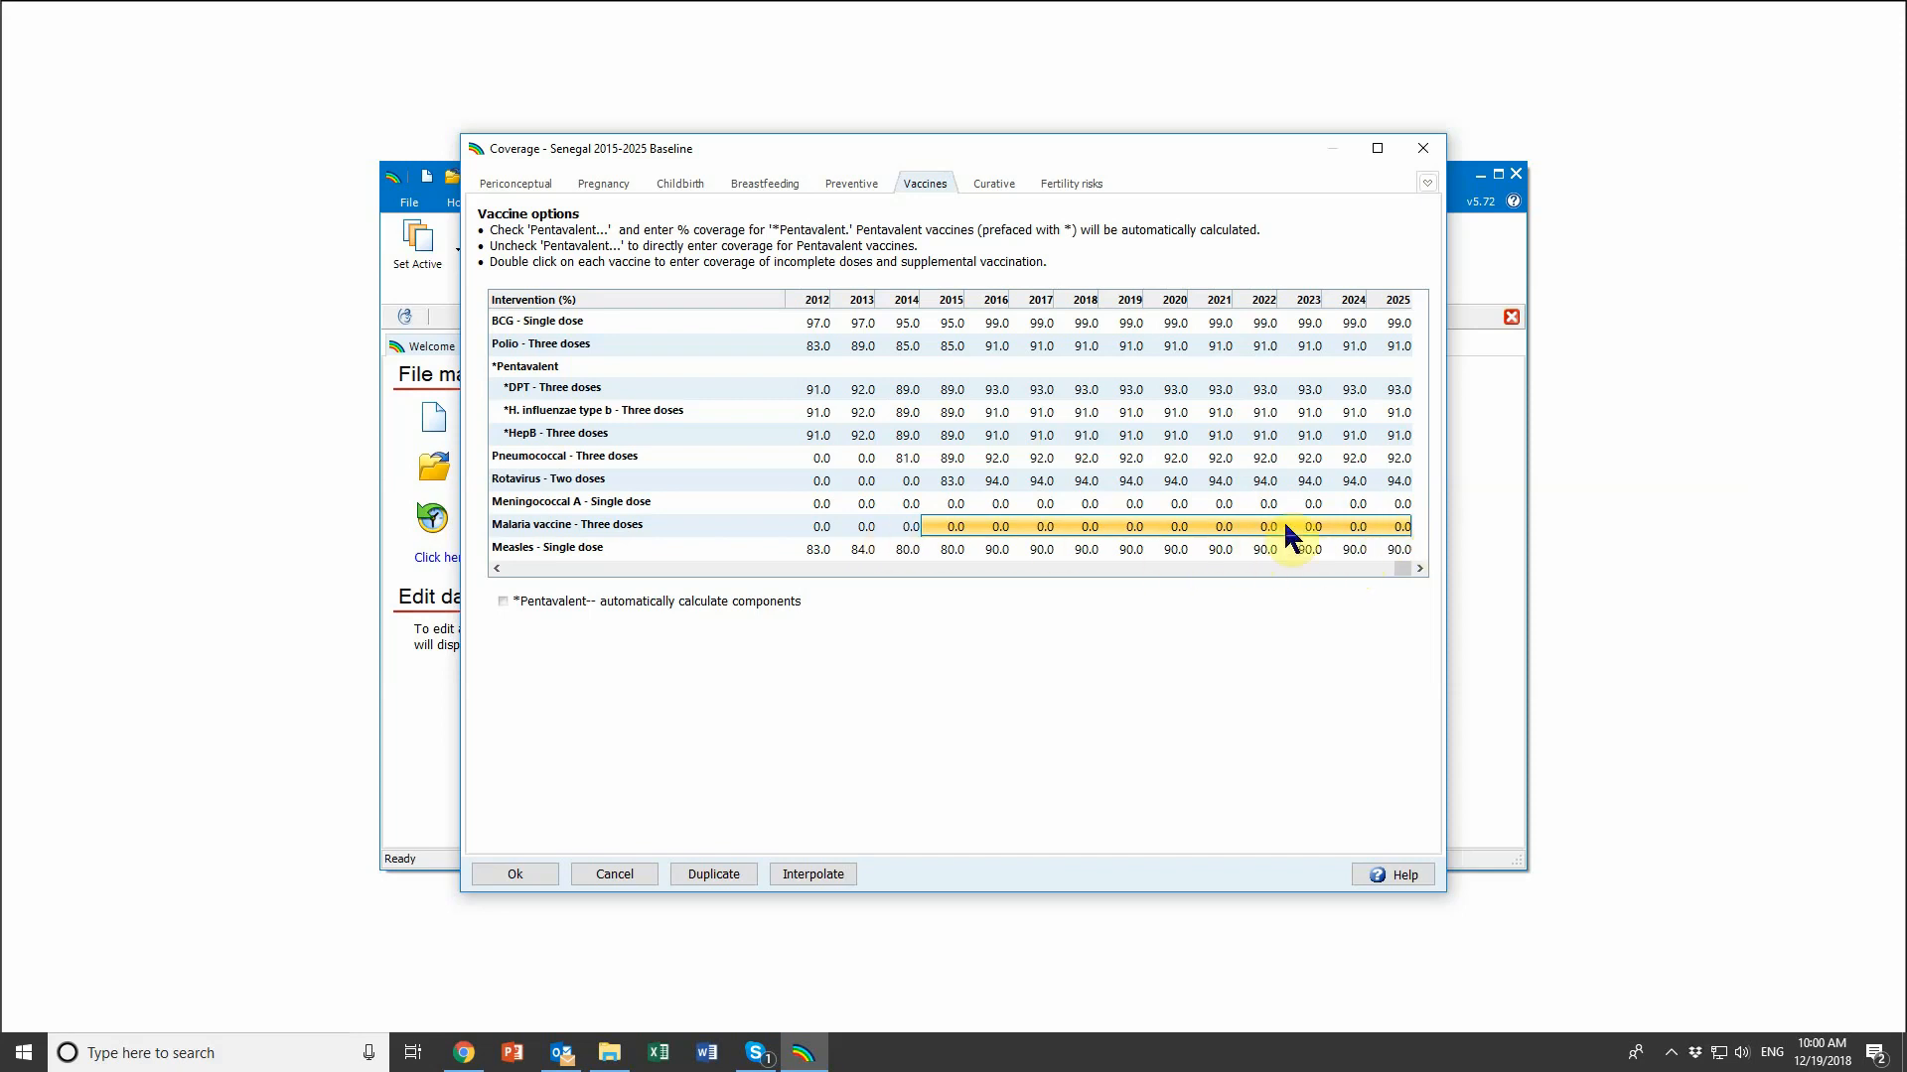
{"action": "left_click", "coordinate": [1396, 533]}
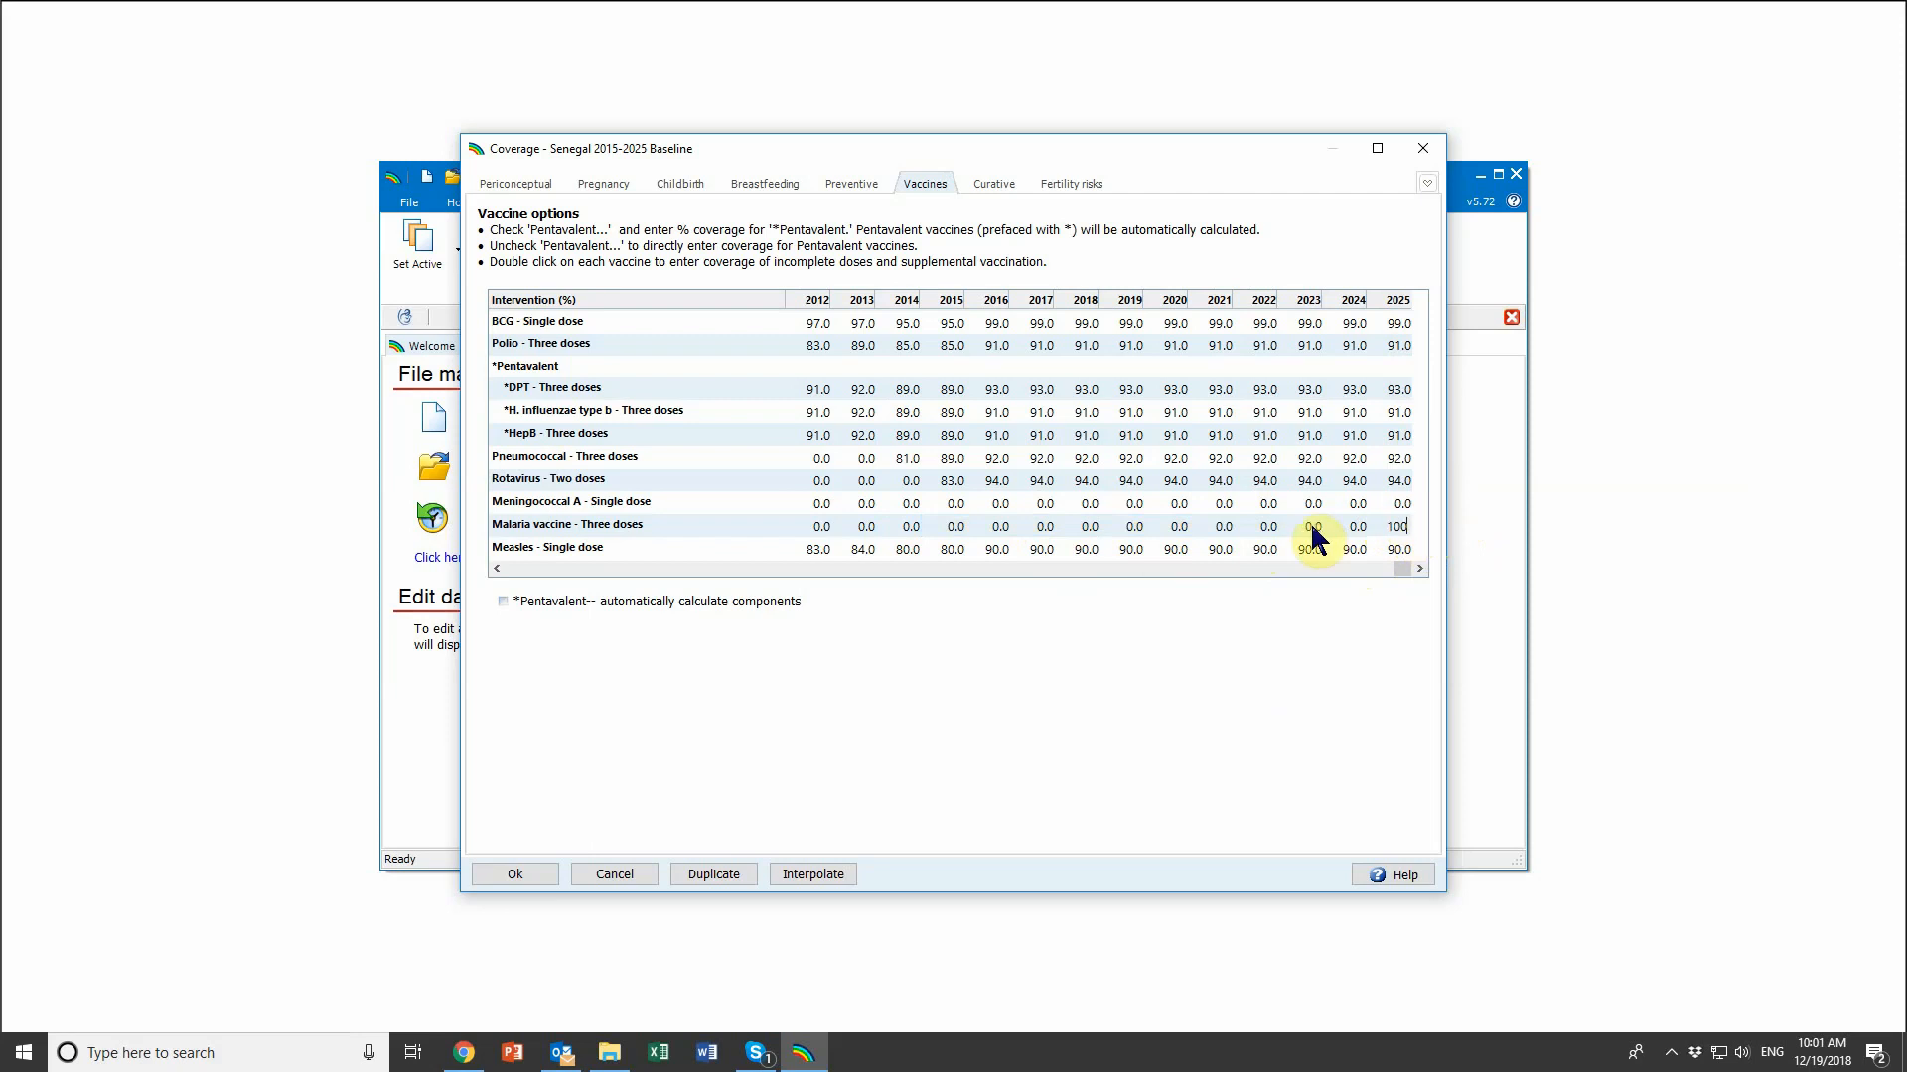
Step: Interpolate the three-dose malaria vaccine coverage between 2015 and 2025
{"action": "left_click", "coordinate": [959, 531]}
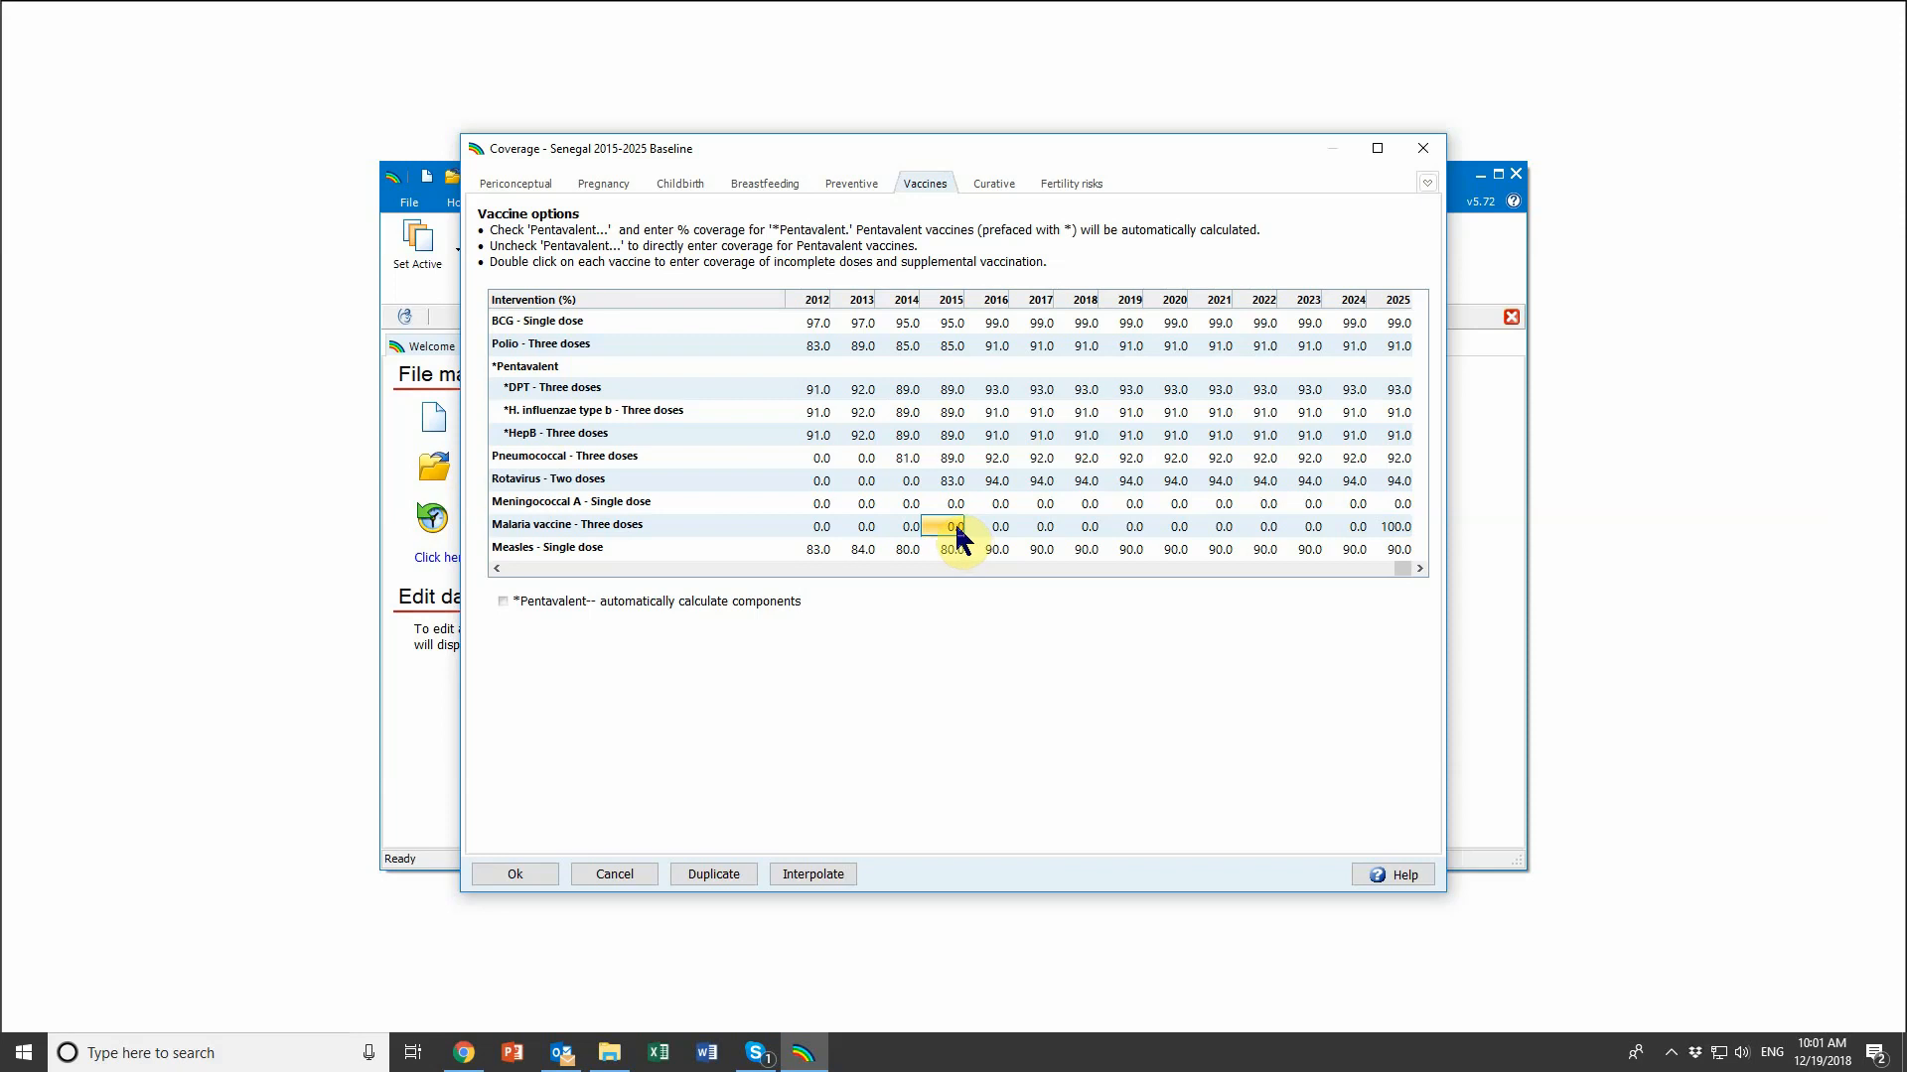
{"action": "left_click", "coordinate": [1404, 526], "text": "shift"}
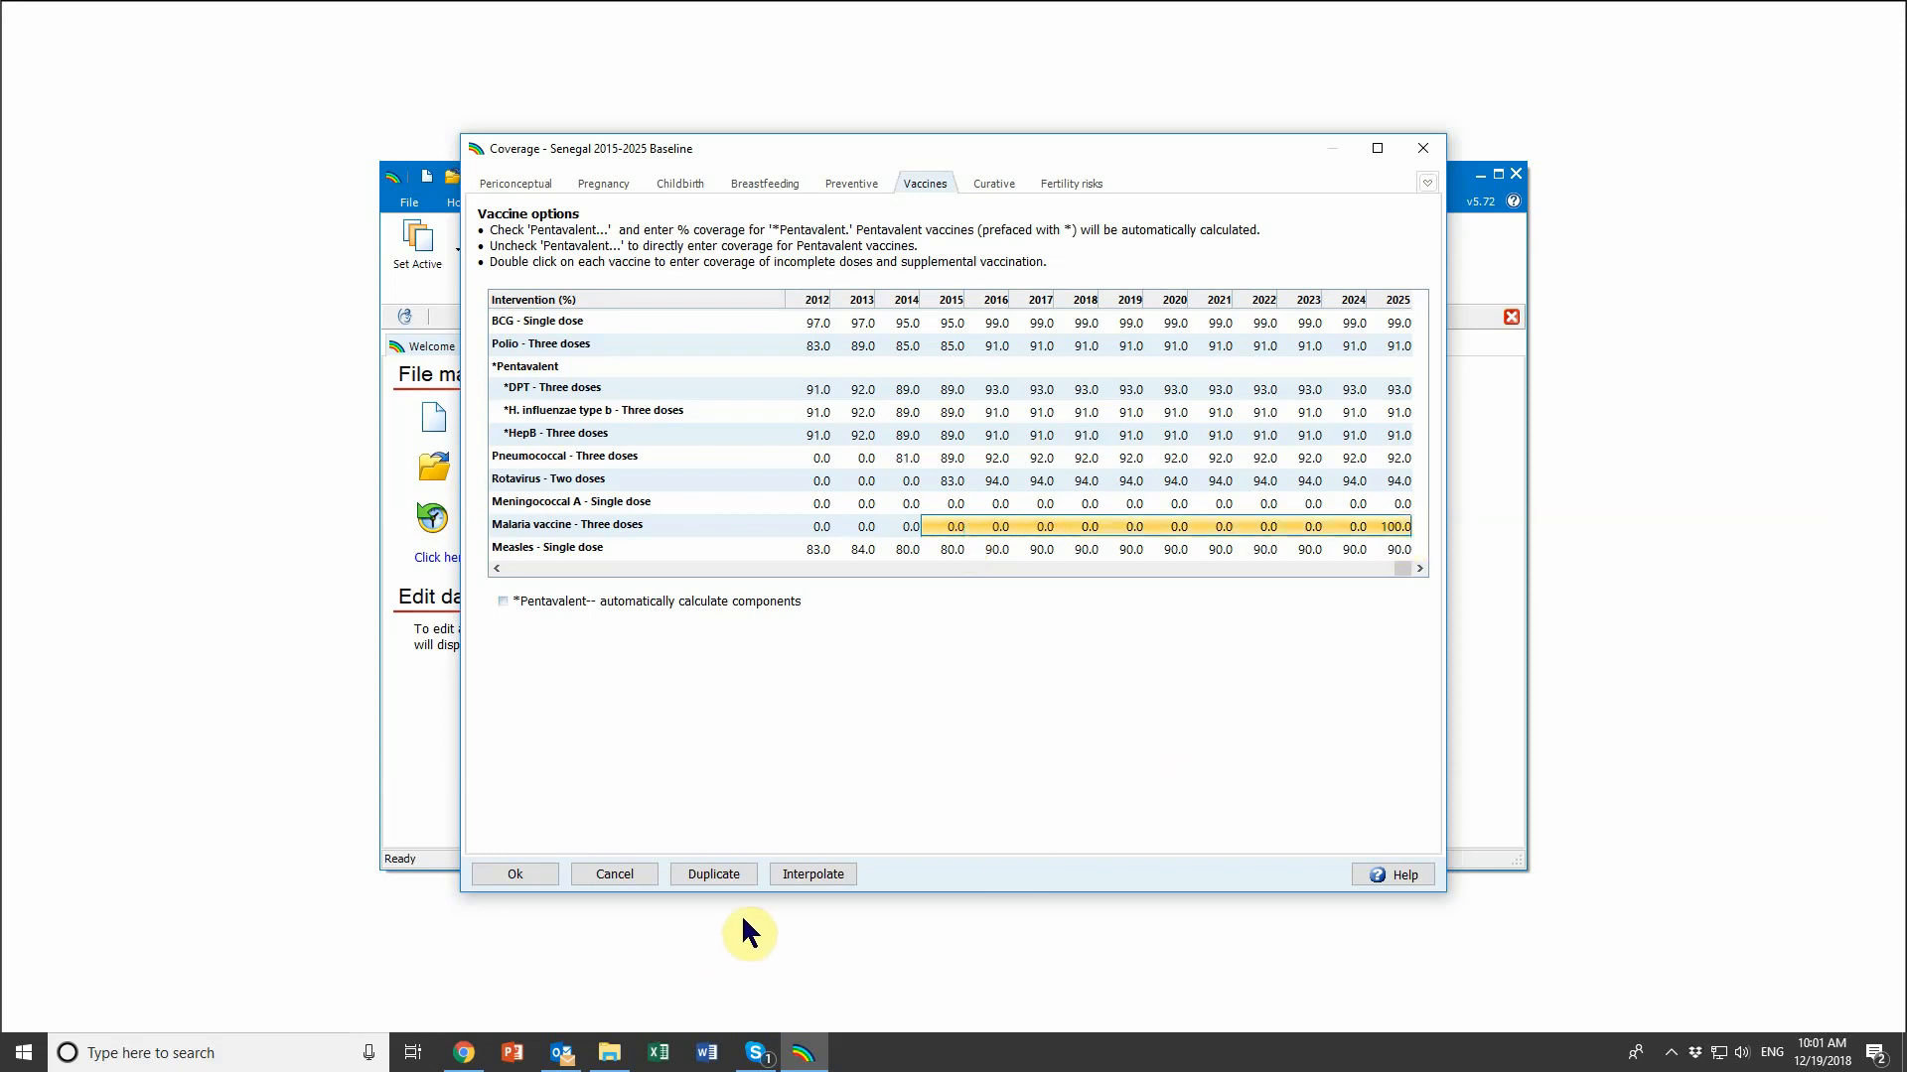
{"action": "left_click", "coordinate": [837, 880]}
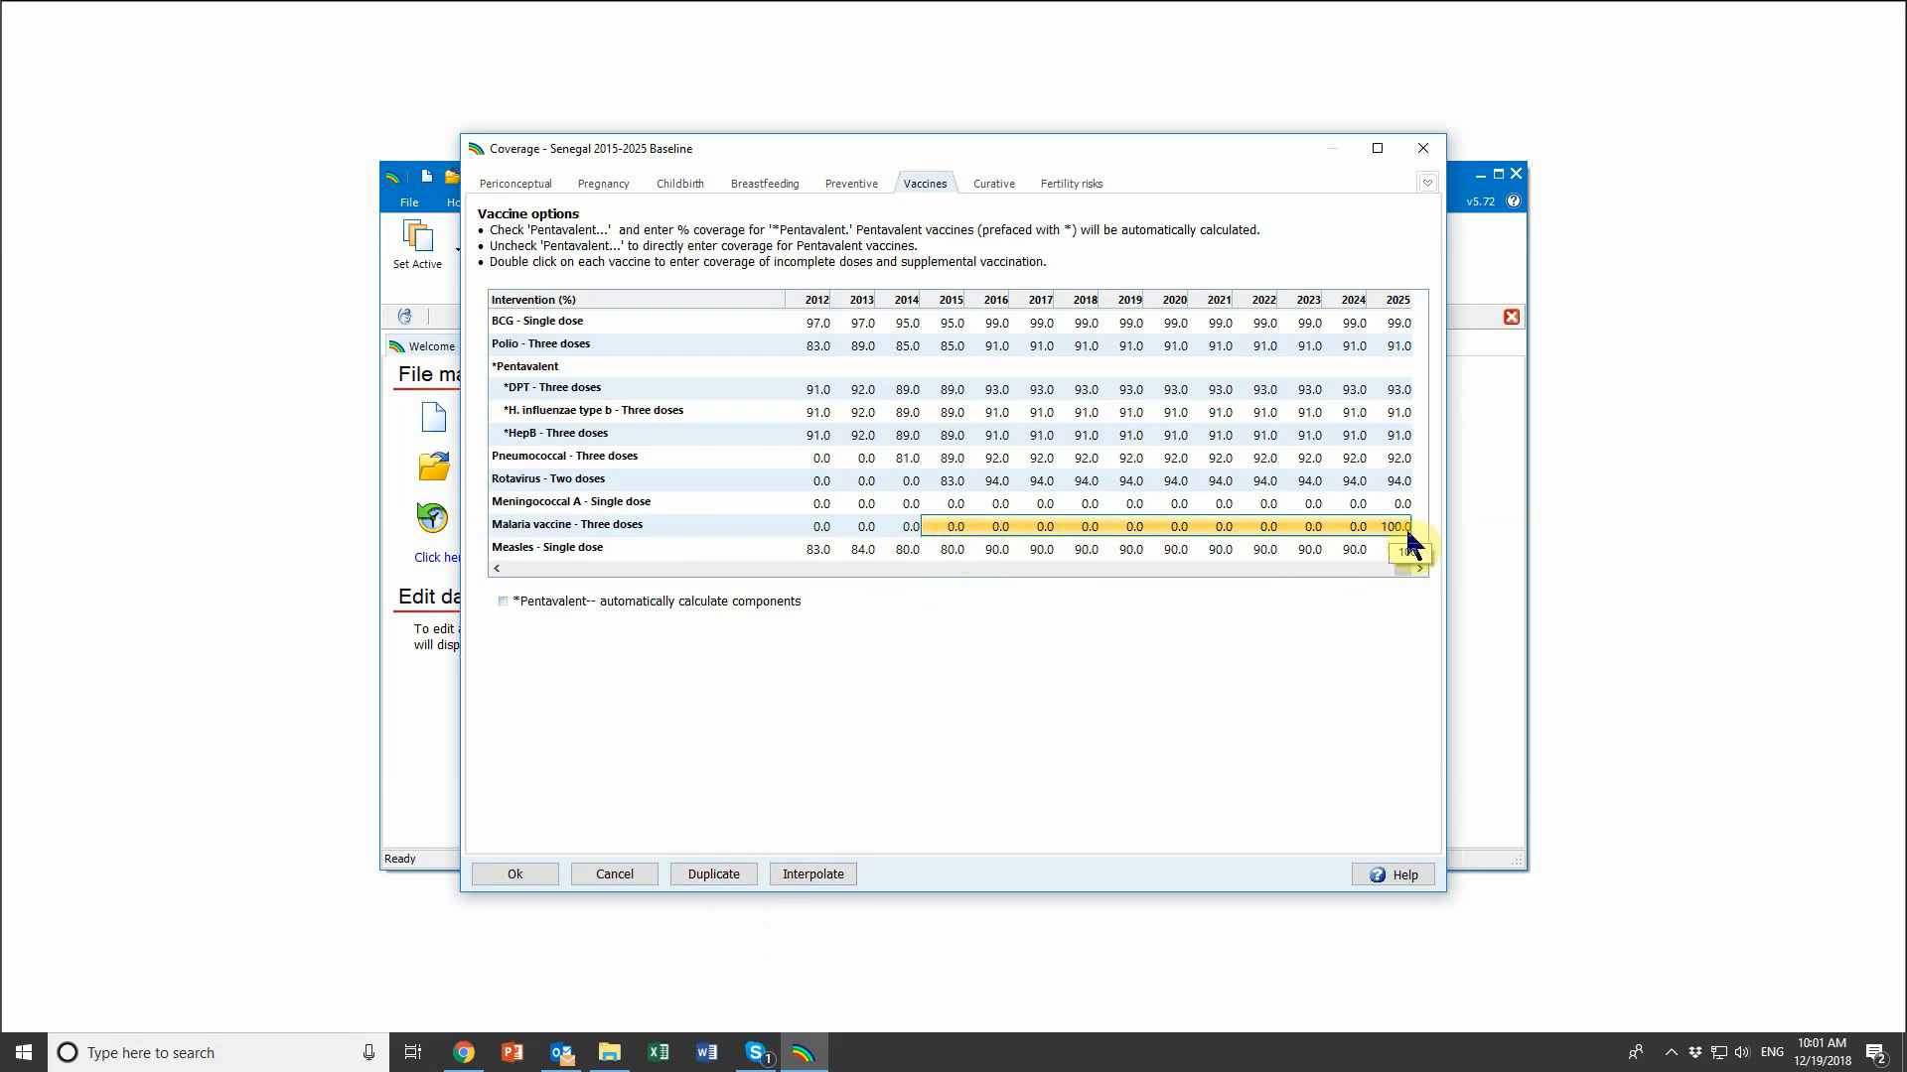
{"action": "left_click", "coordinate": [848, 878]}
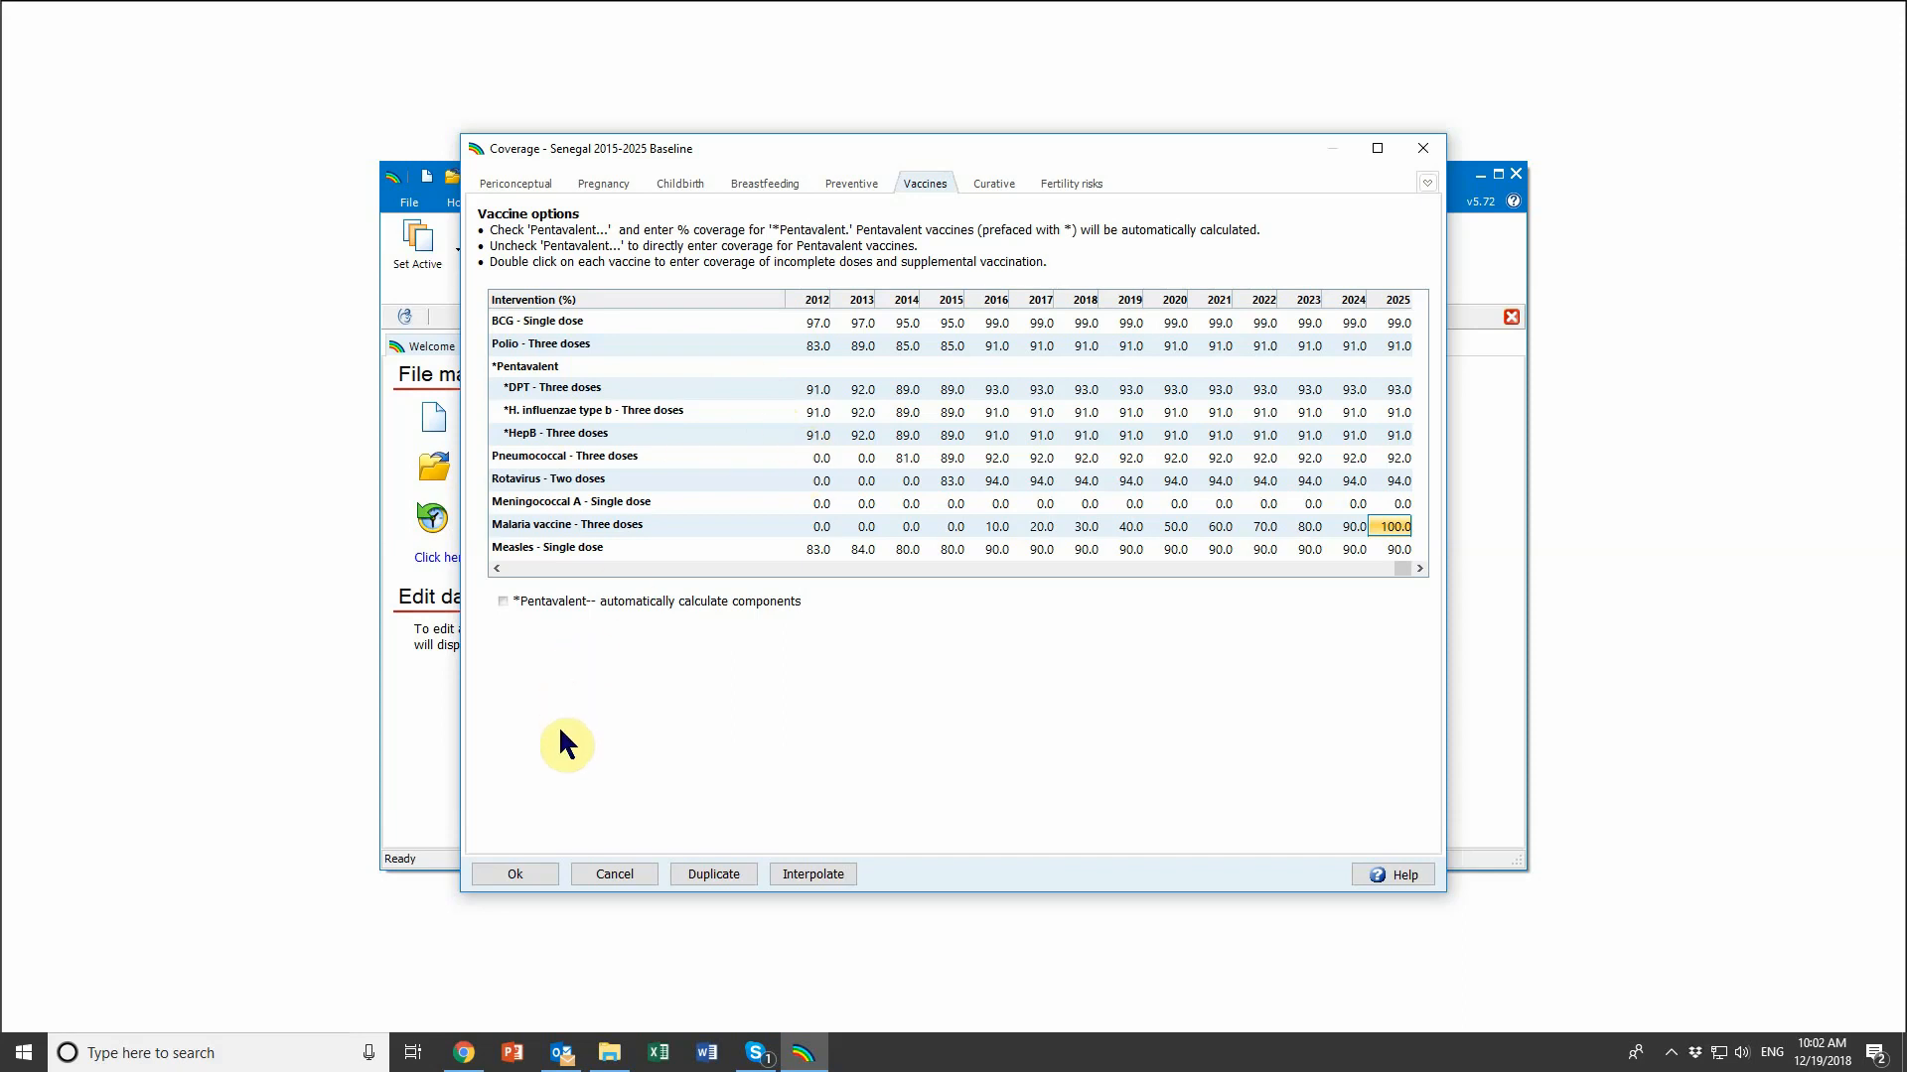
Step: Select the malaria vaccine coverage row and check the LiST Visualizer in Chrome for the other malaria interventions, then return to Spectrum
{"action": "left_click", "coordinate": [558, 524]}
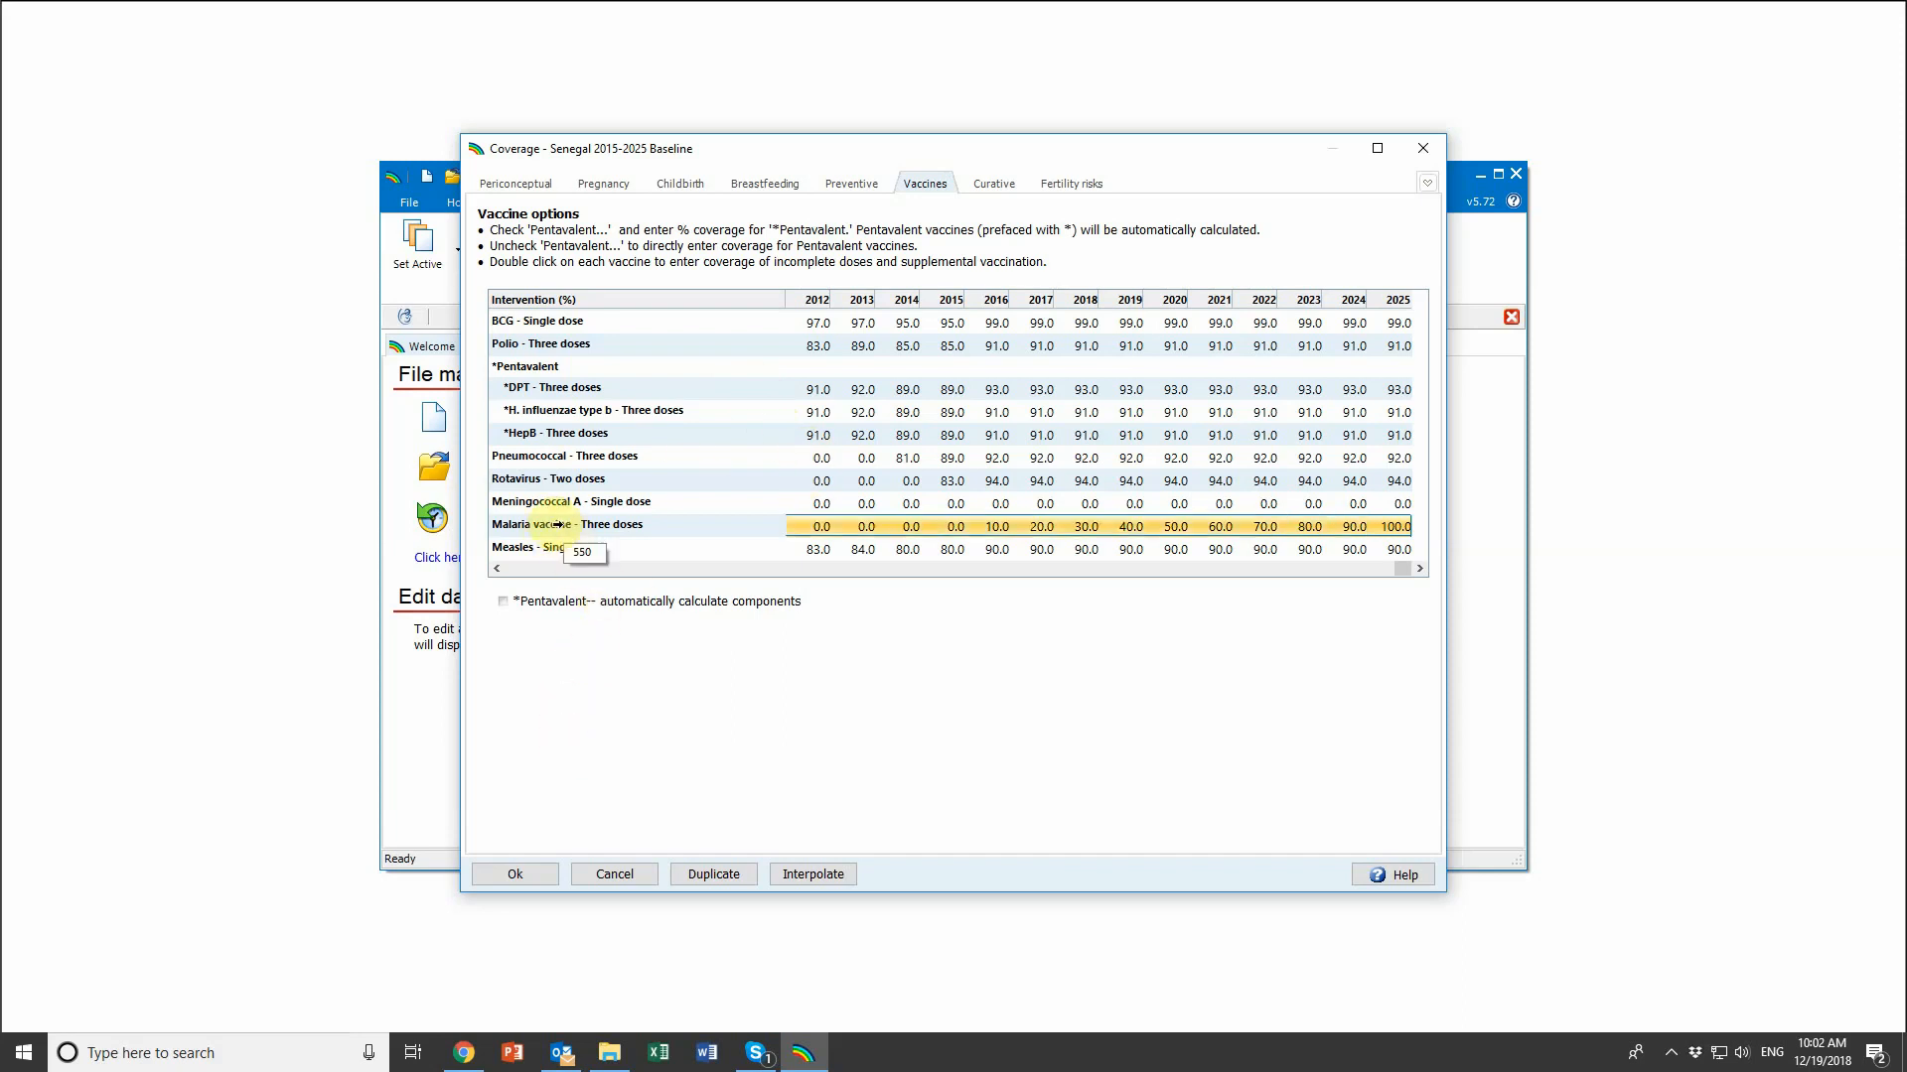
{"action": "left_click", "coordinate": [466, 1055]}
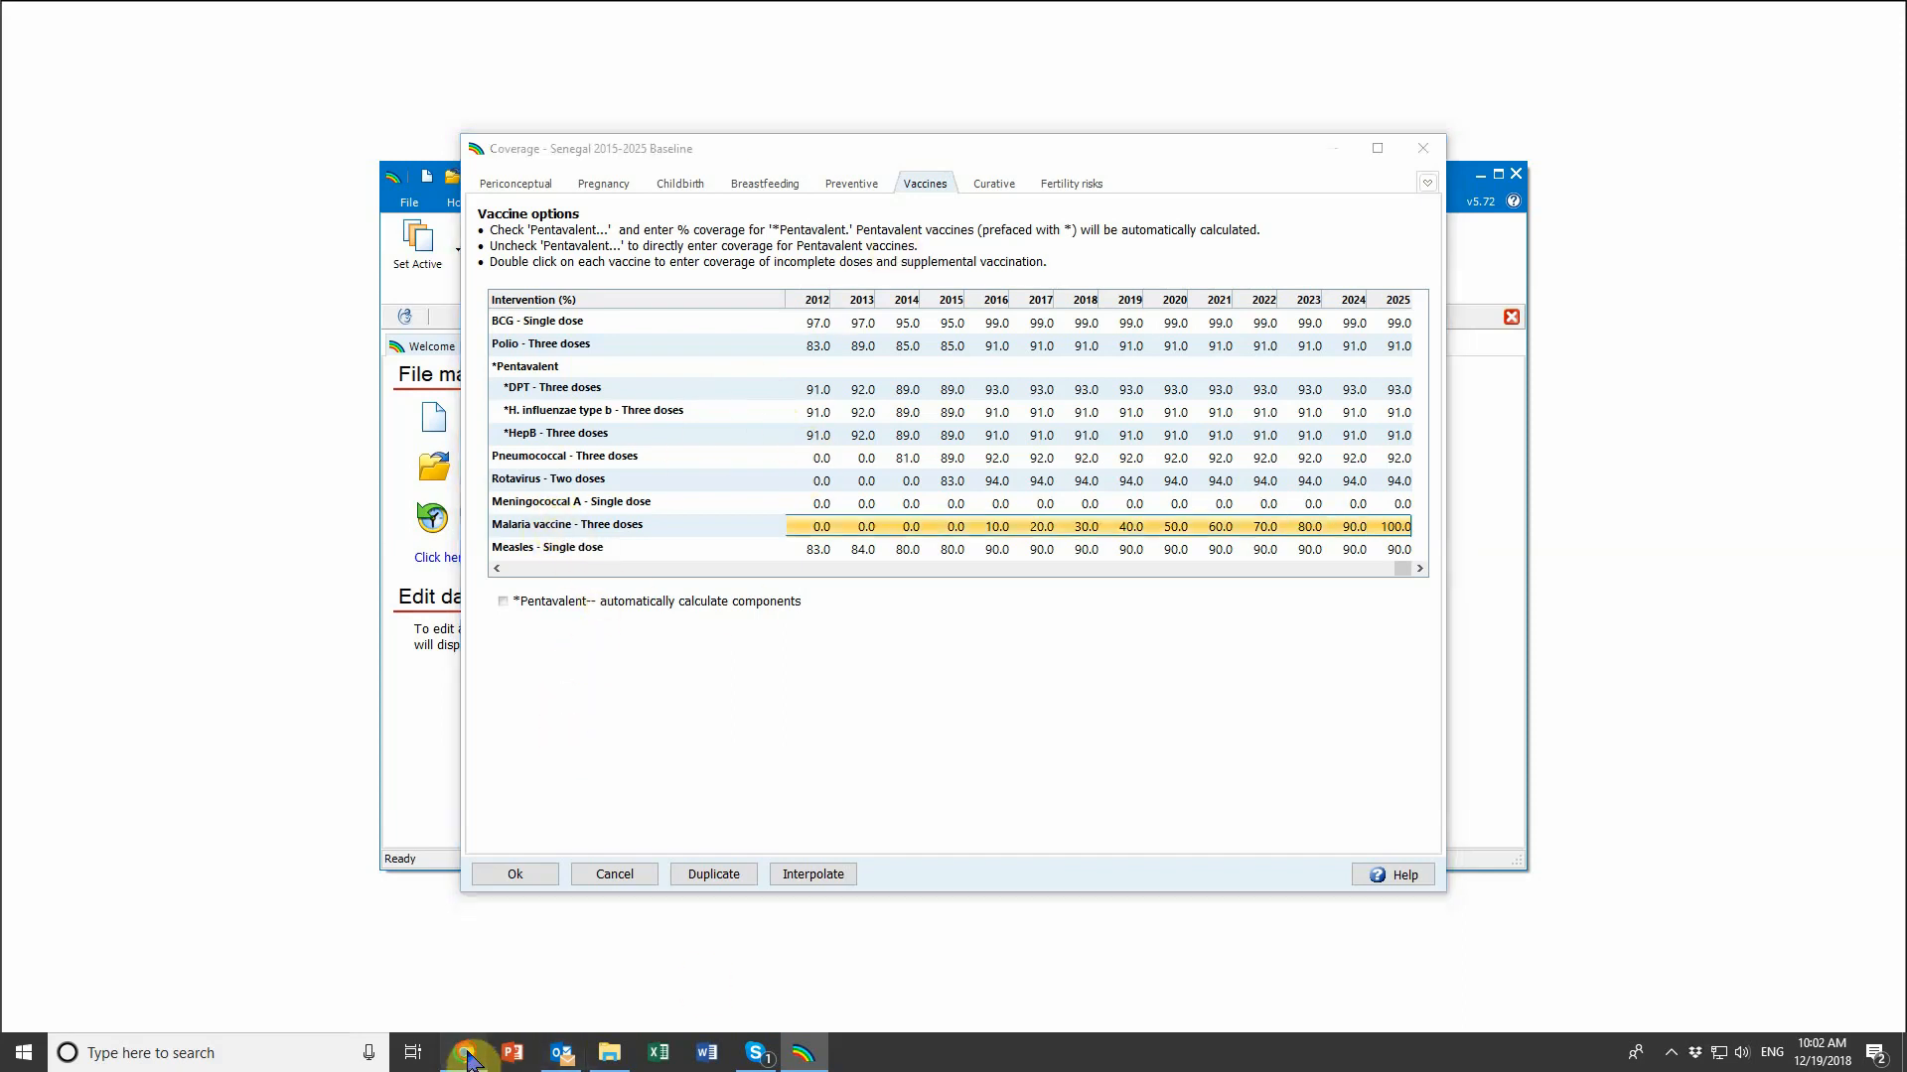
{"action": "left_click", "coordinate": [467, 1057]}
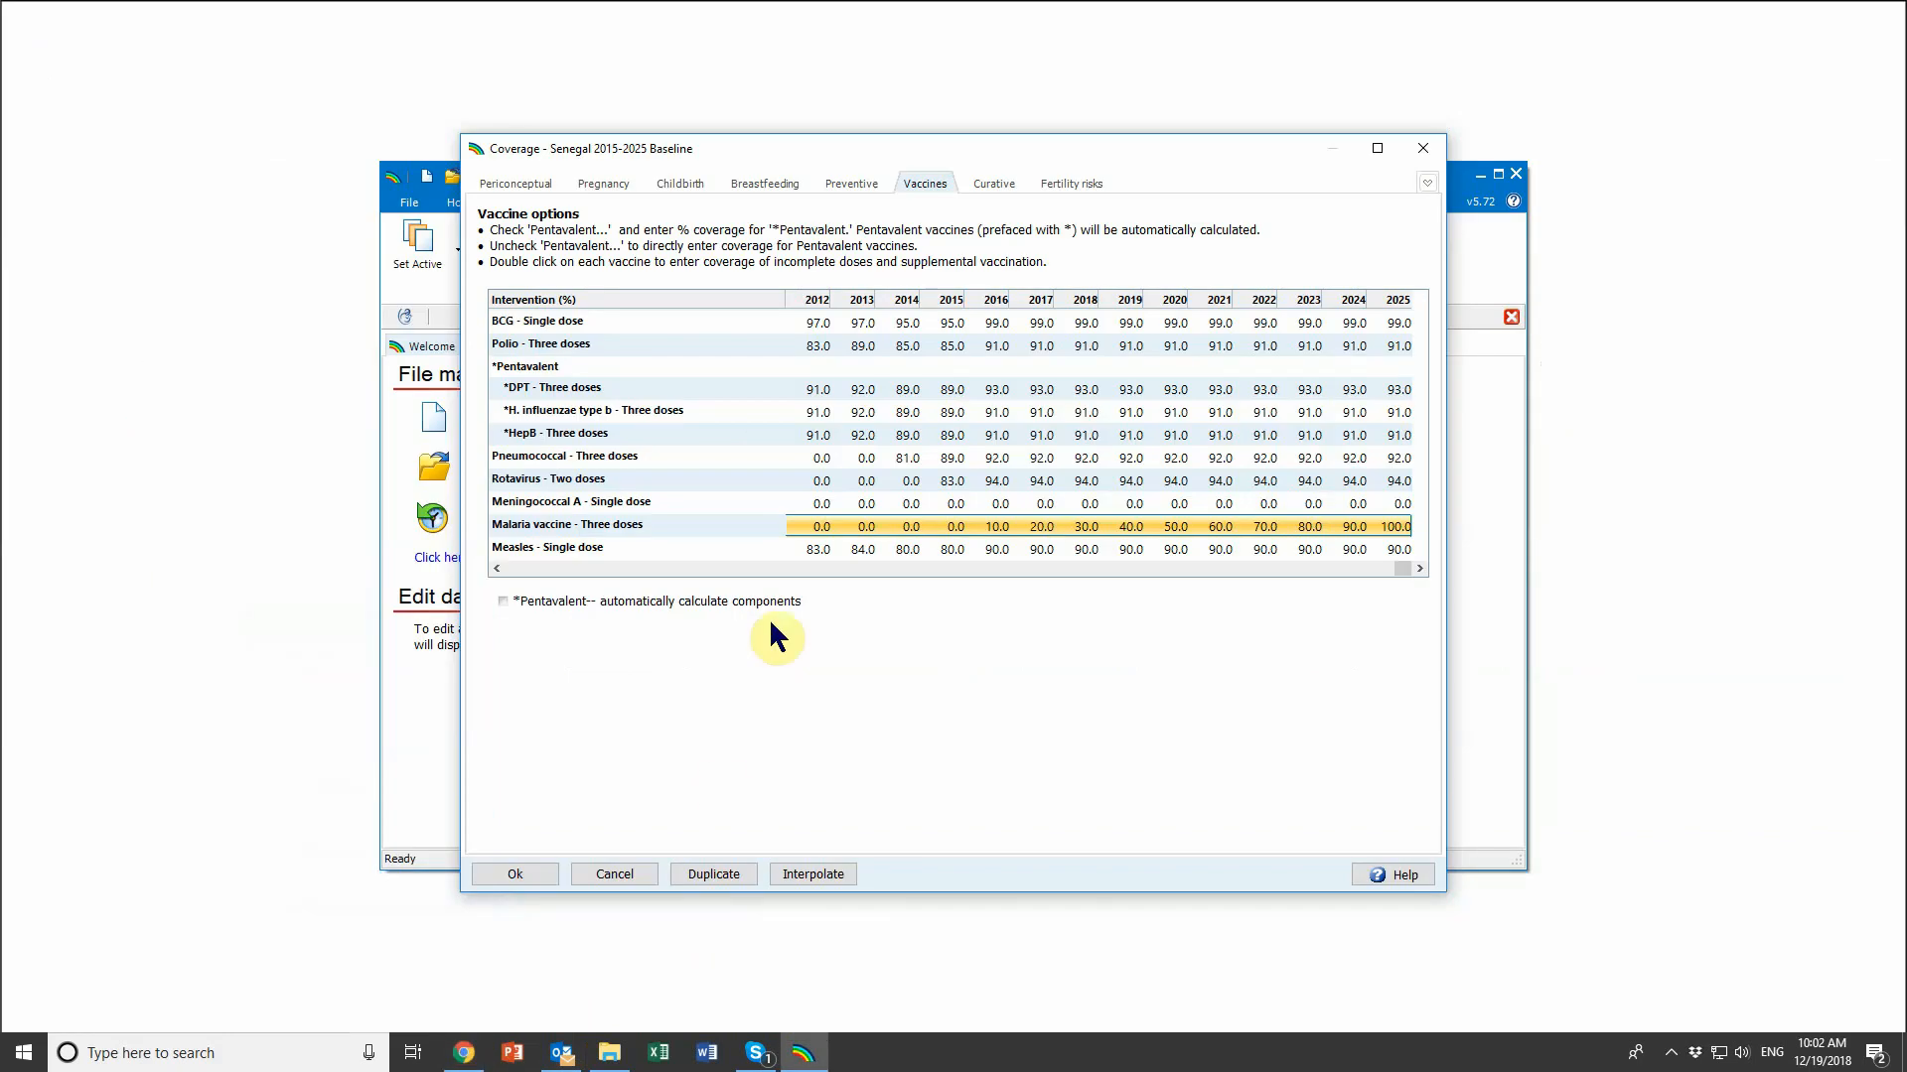
Step: In the curative interventions, set 2025 coverage of ACTs for malaria treatment to 100% and interpolate the row from 2015
{"action": "left_click", "coordinate": [979, 187]}
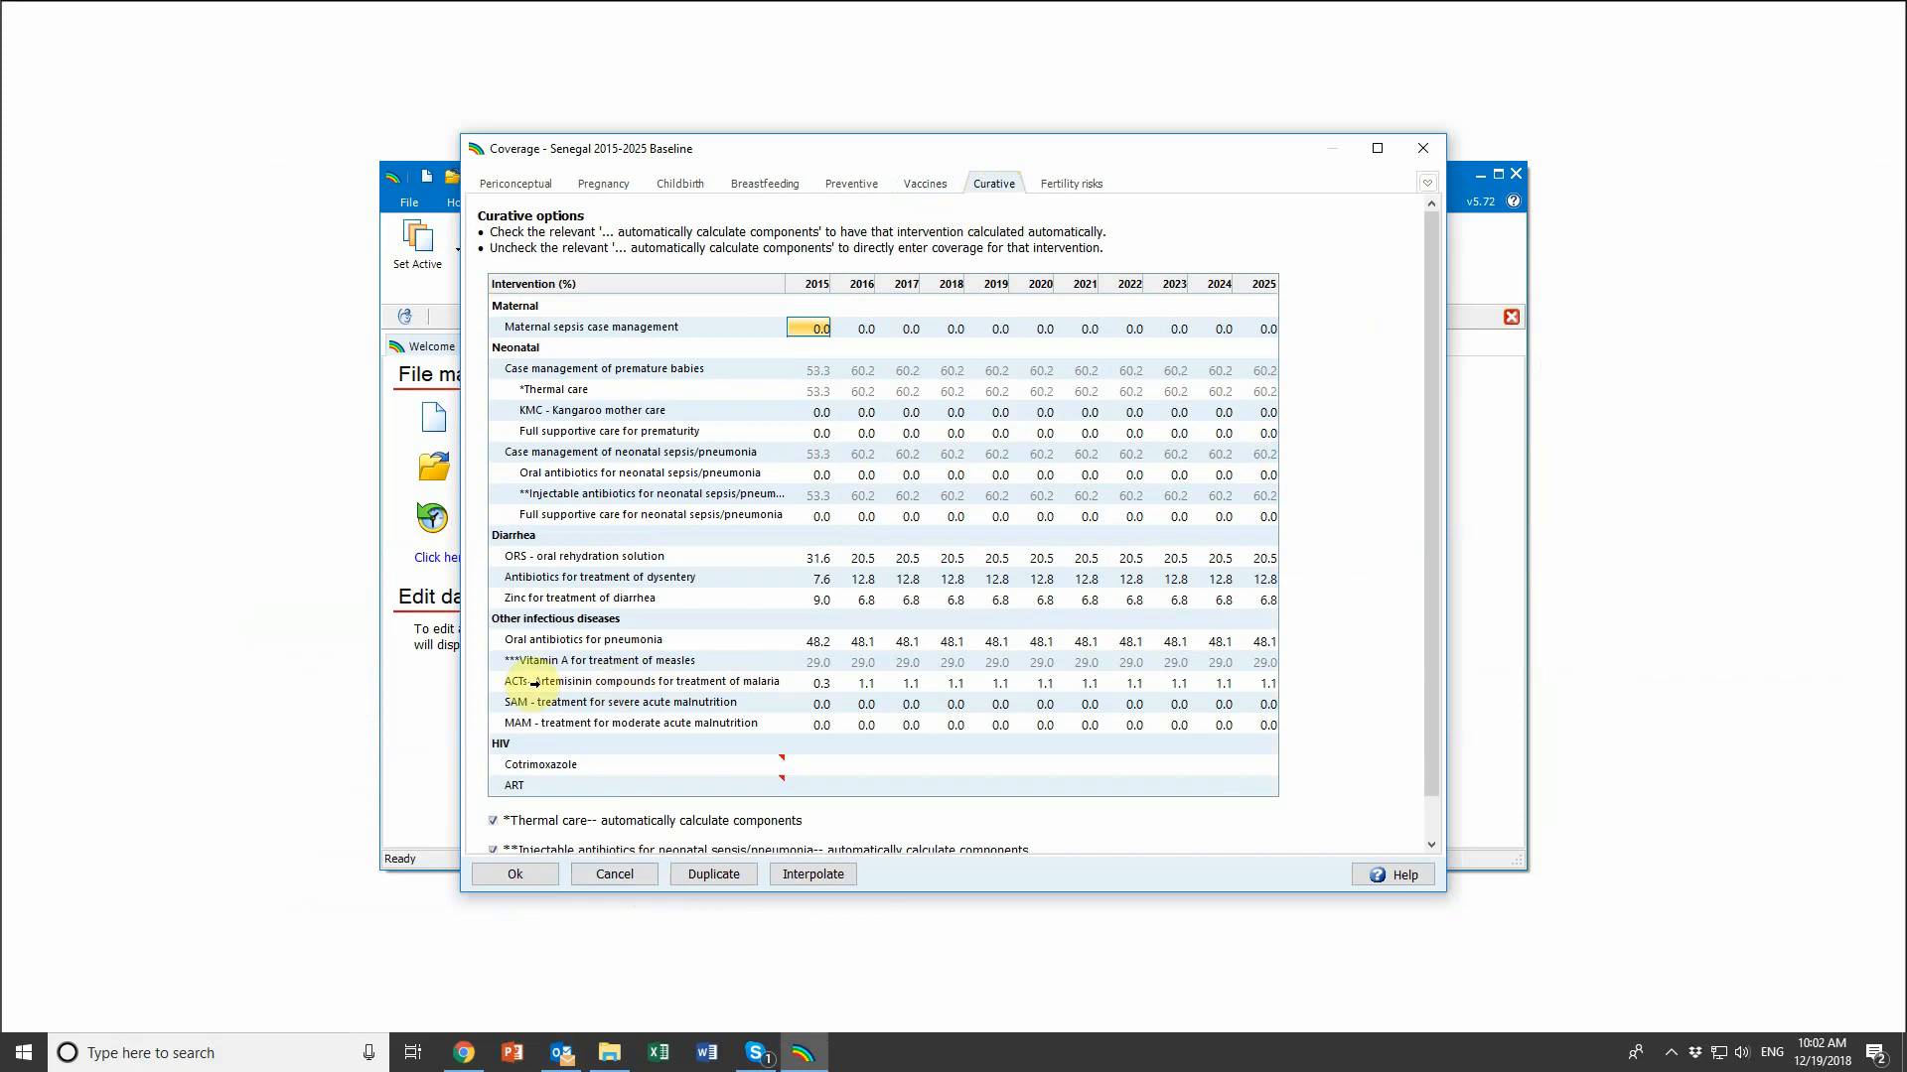
{"action": "left_click", "coordinate": [782, 685]}
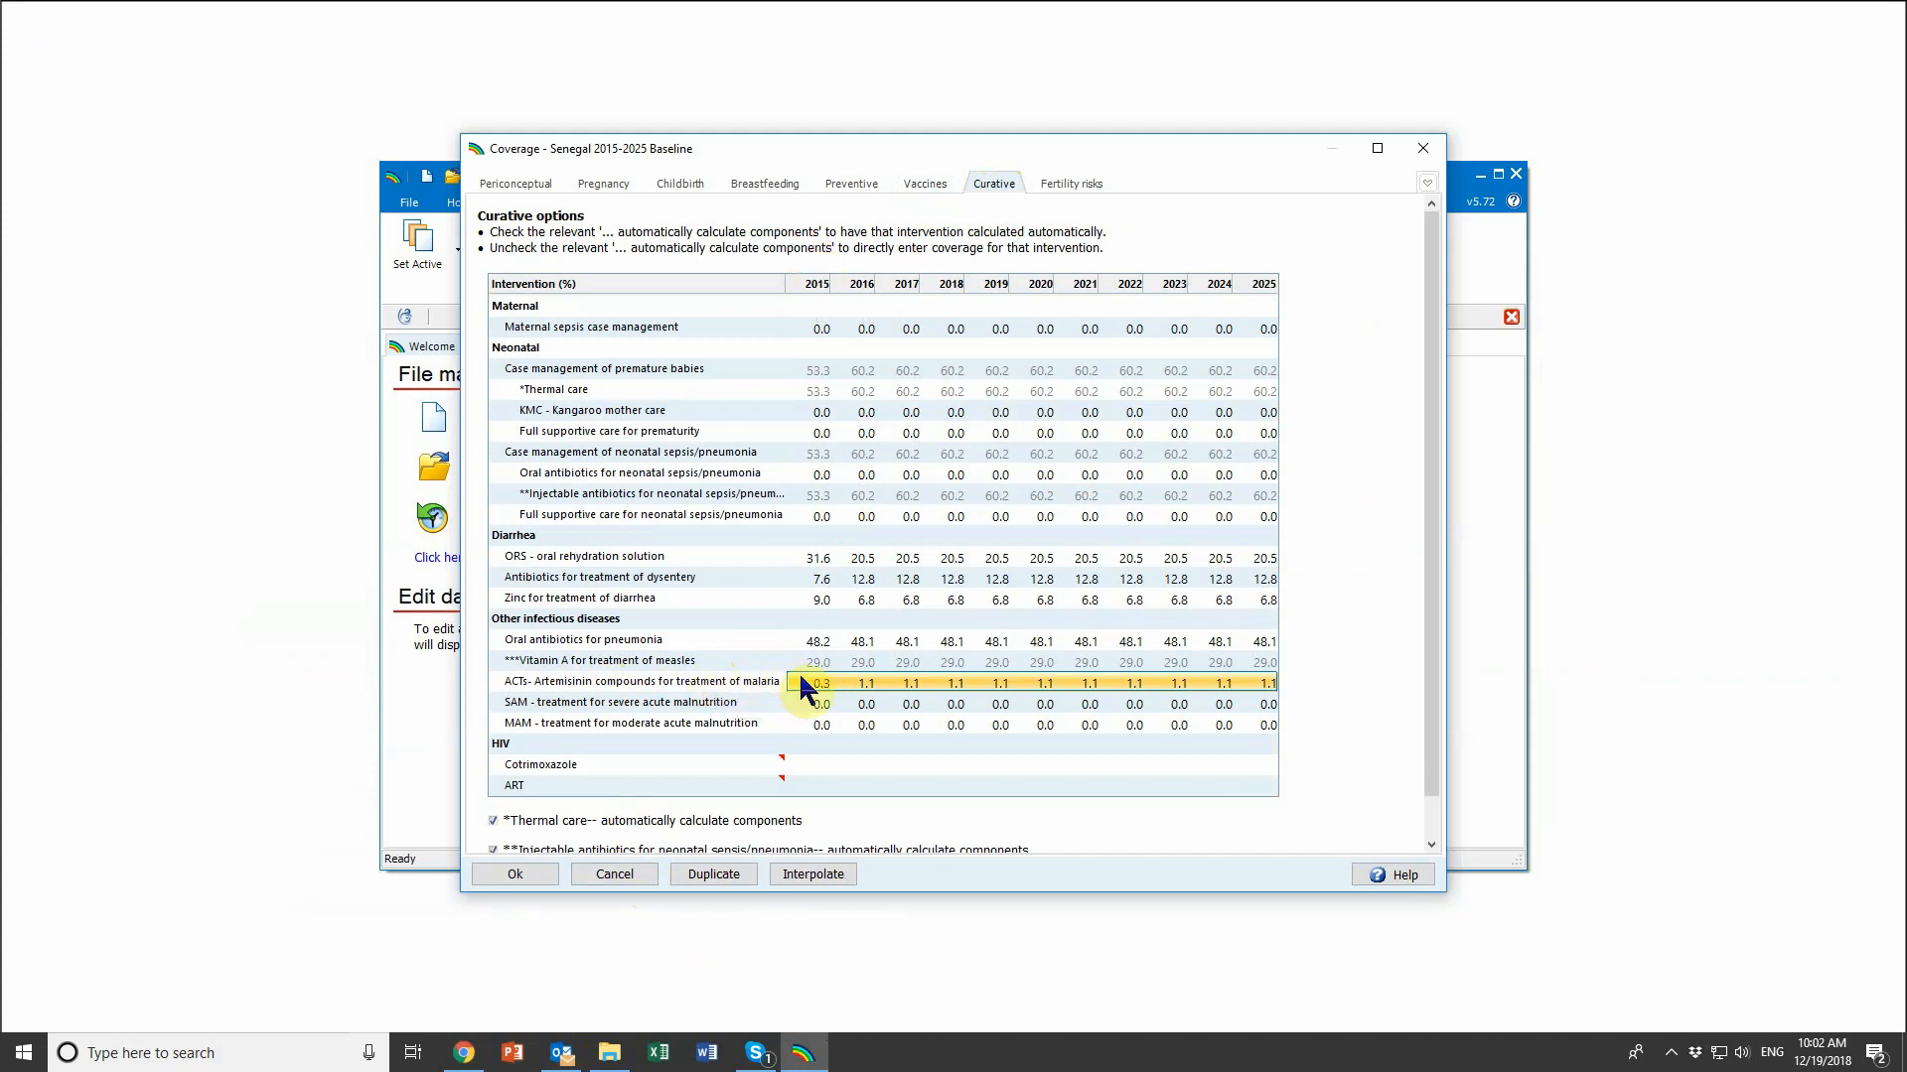
{"action": "left_click", "coordinate": [1284, 689]}
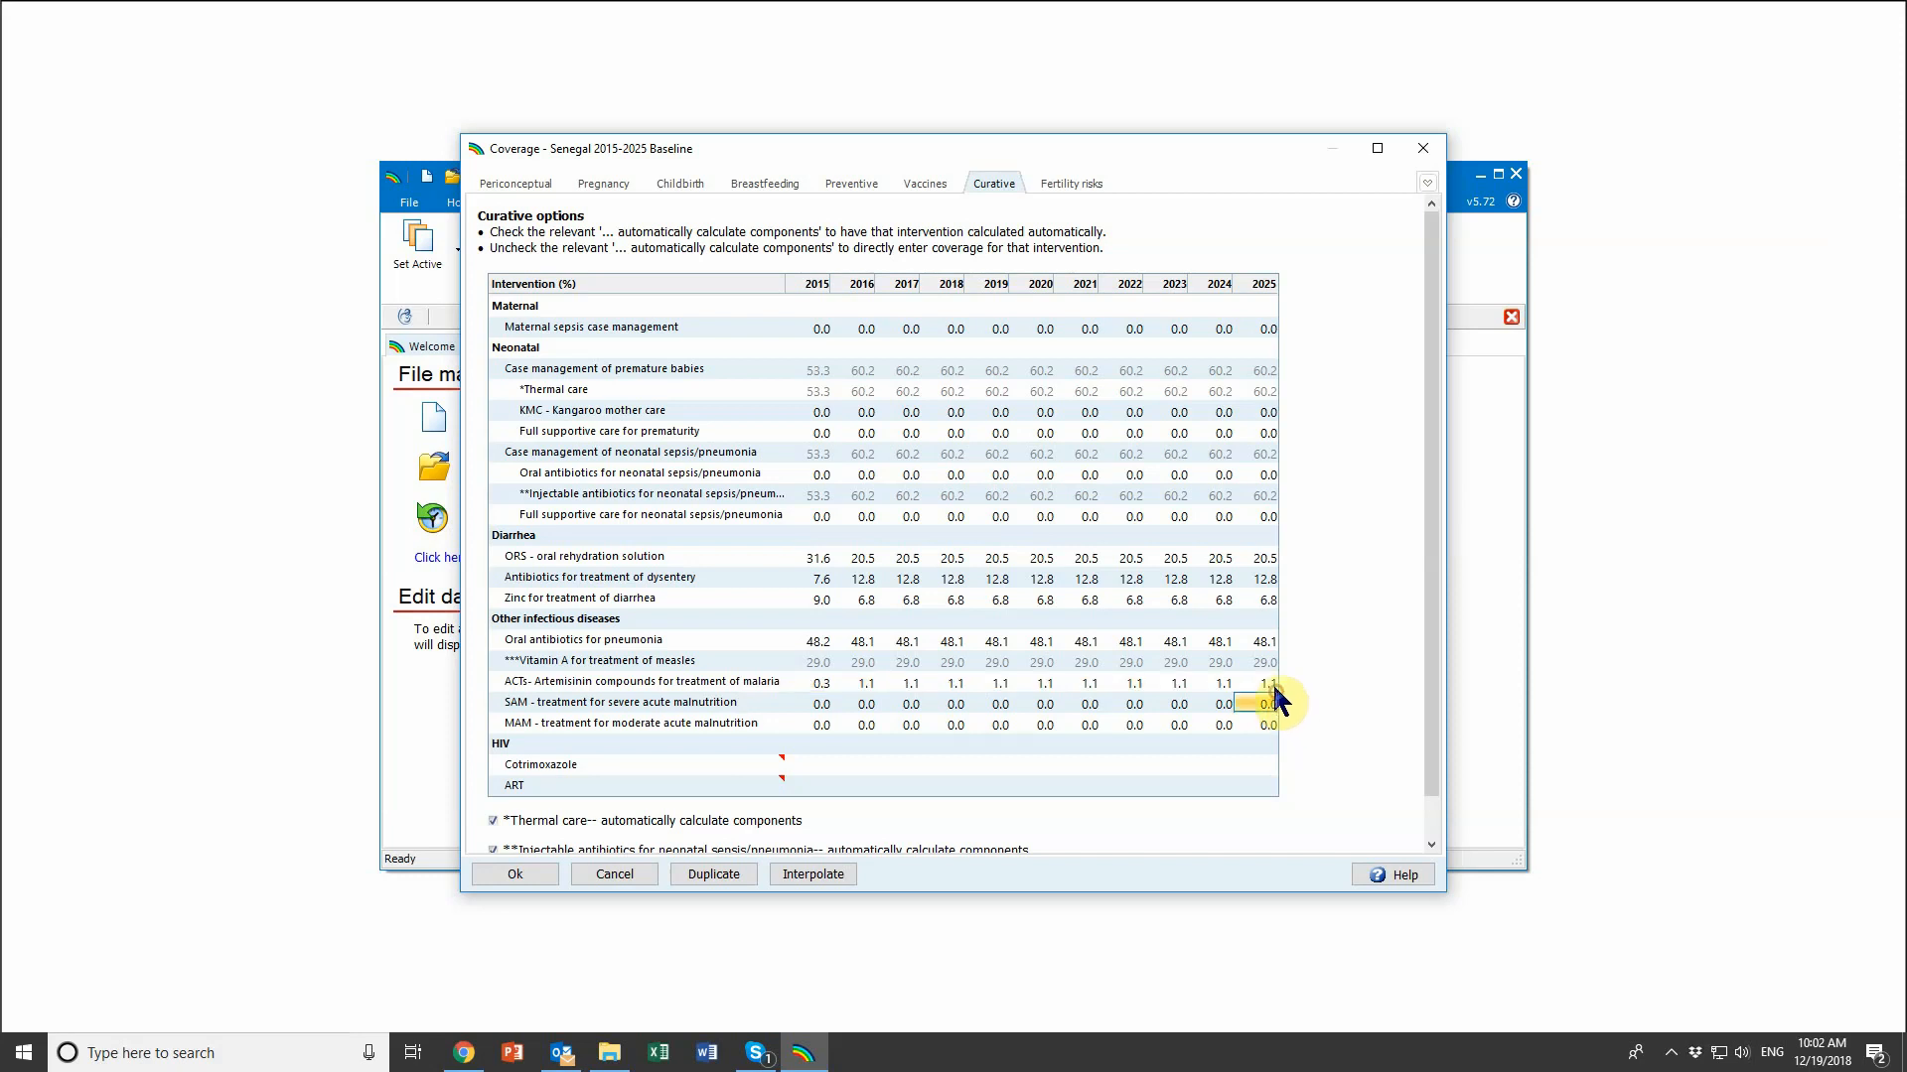
{"action": "type", "text": "100"}
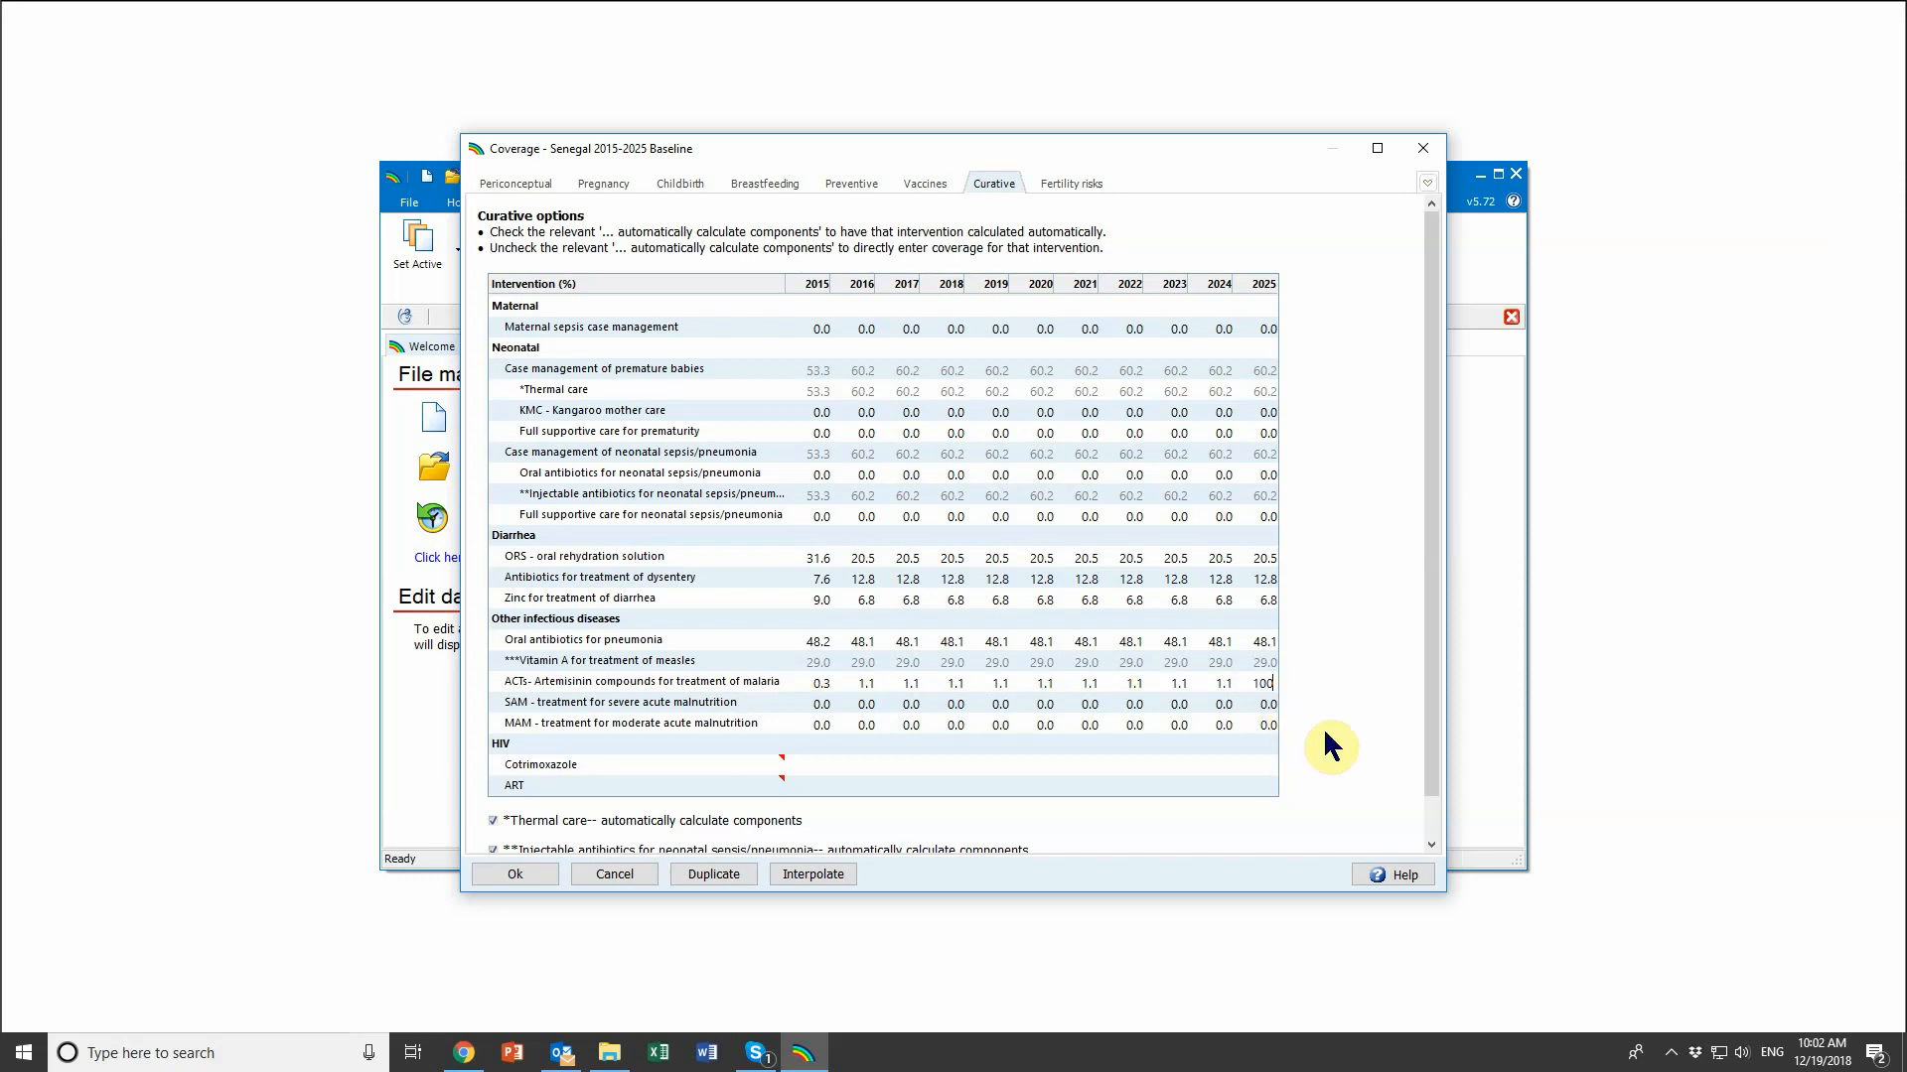
{"action": "left_click", "coordinate": [760, 683]}
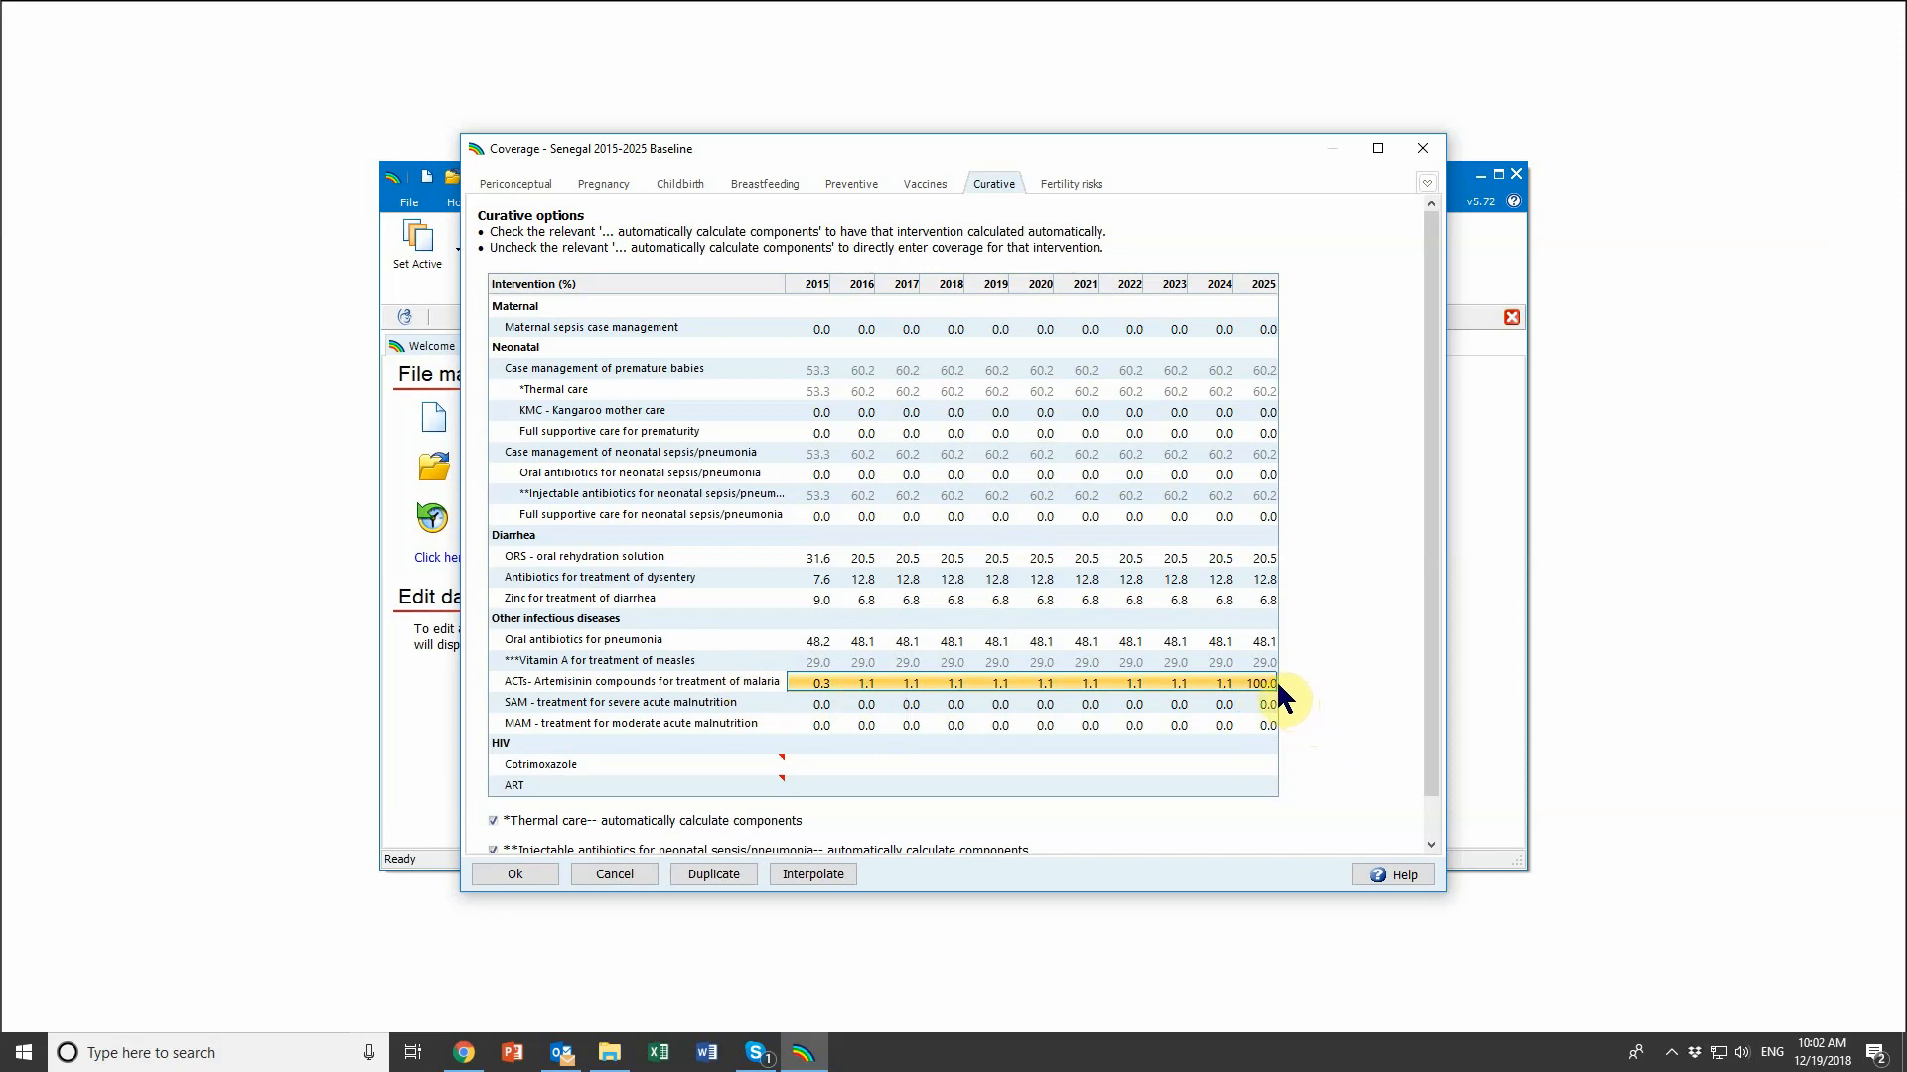
{"action": "left_click", "coordinate": [819, 872]}
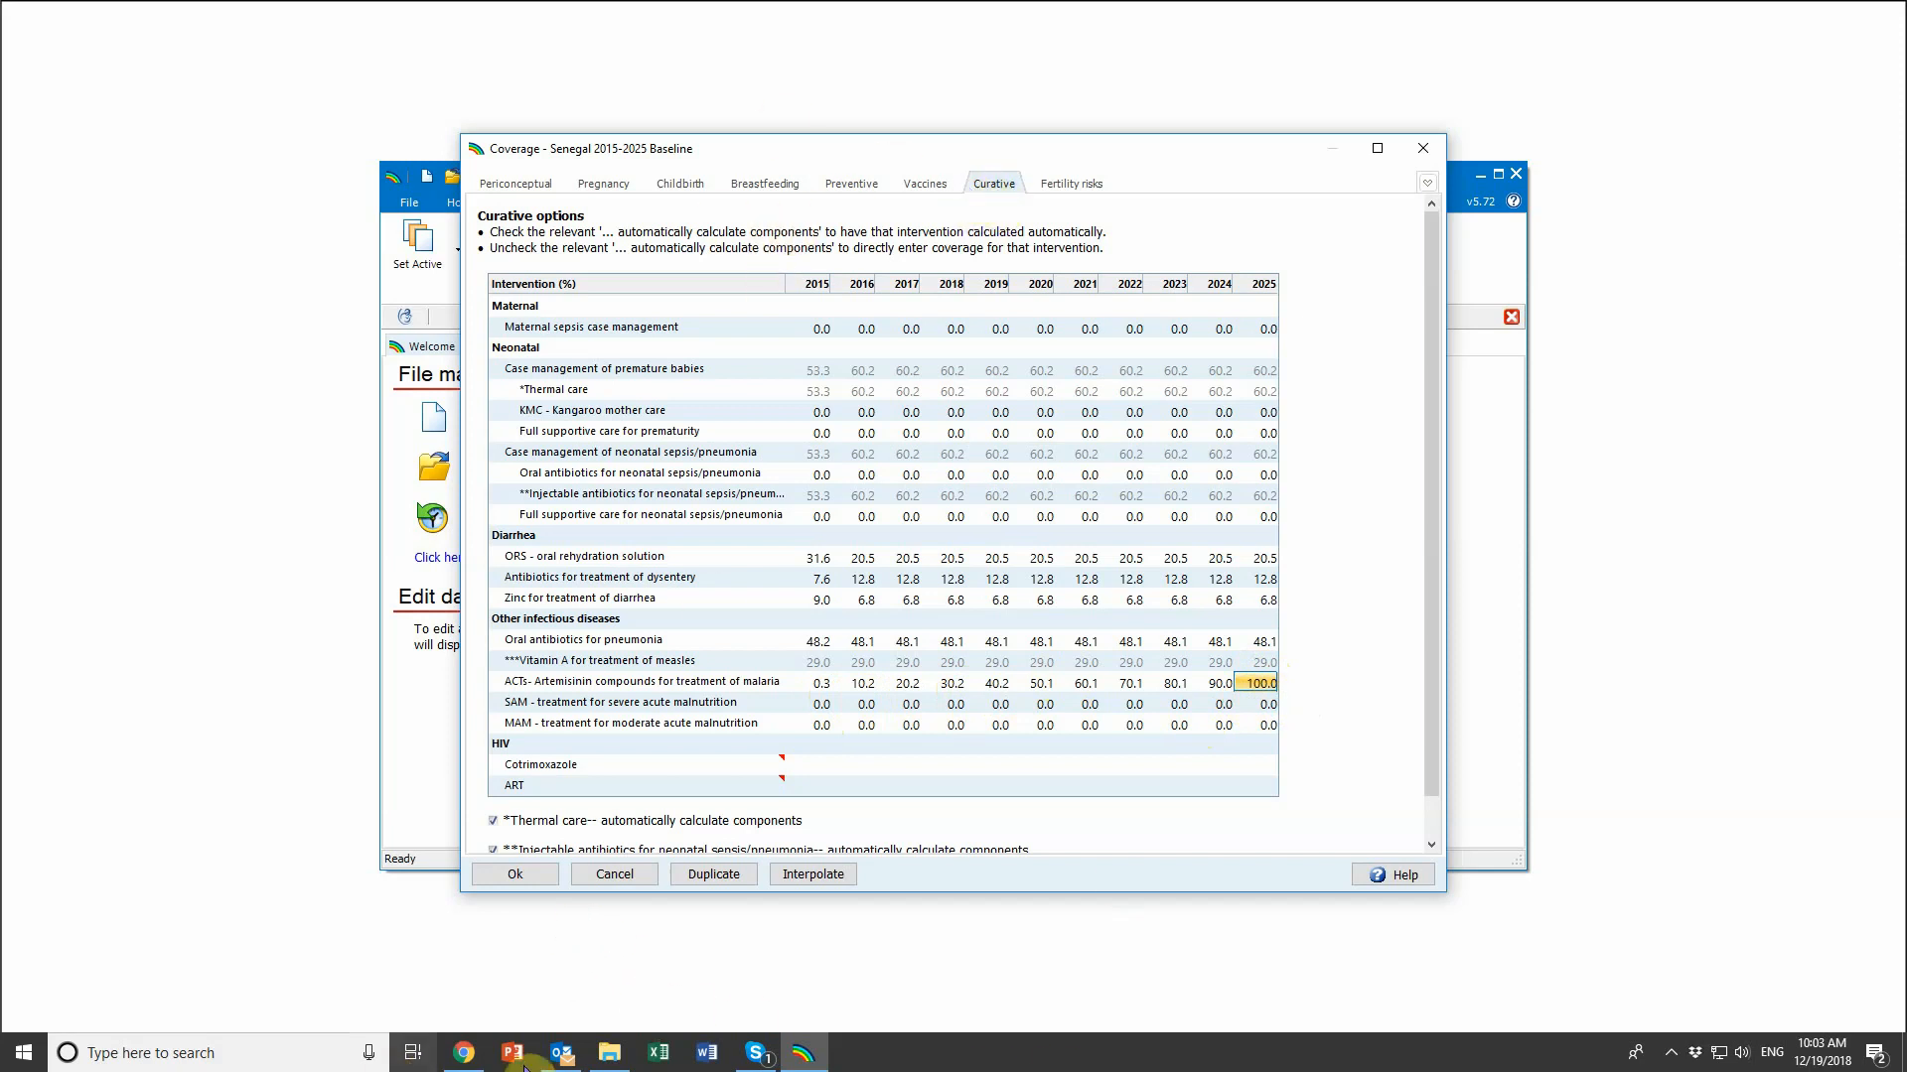
Step: Check the malaria interventions in the LiST Visualizer in Chrome, then return to Spectrum and set 2025 coverage of ITN/IRS household protection to 100%
{"action": "left_click", "coordinate": [475, 1061]}
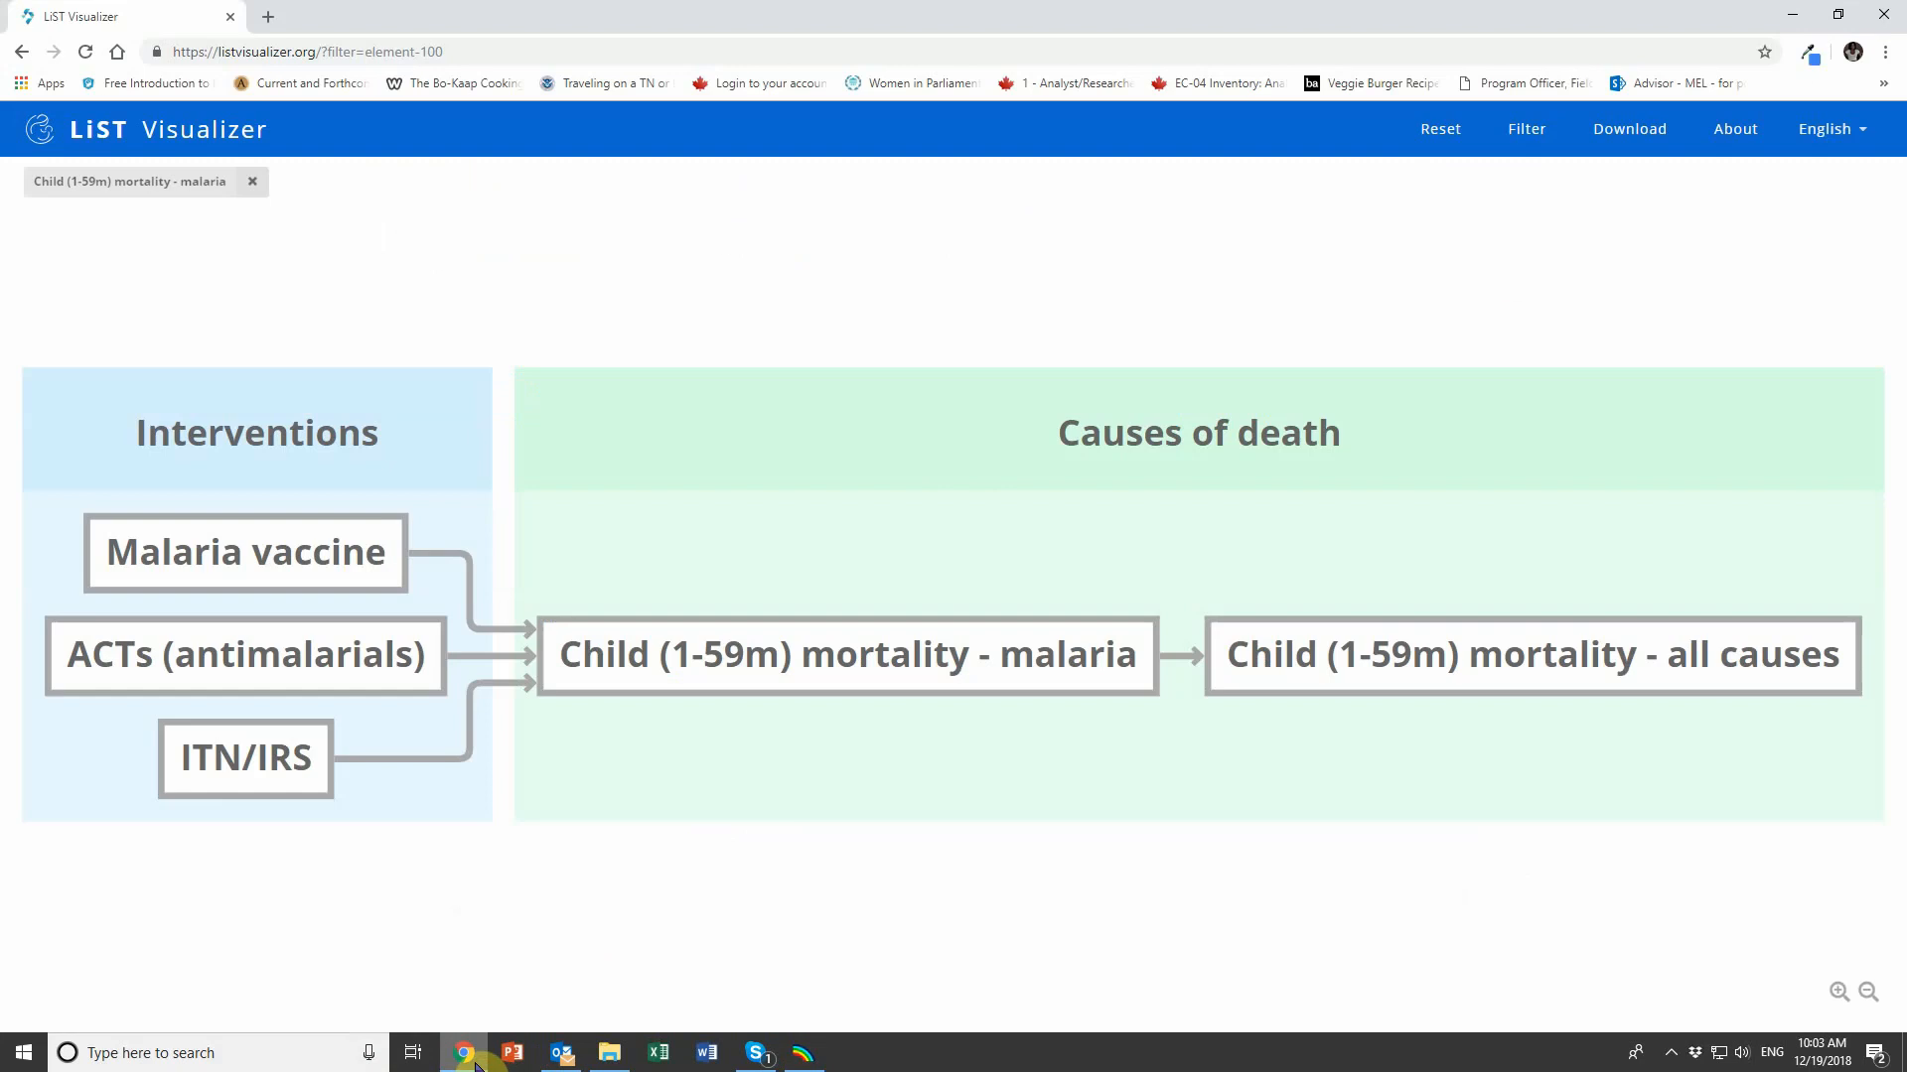
{"action": "left_click", "coordinate": [475, 1061]}
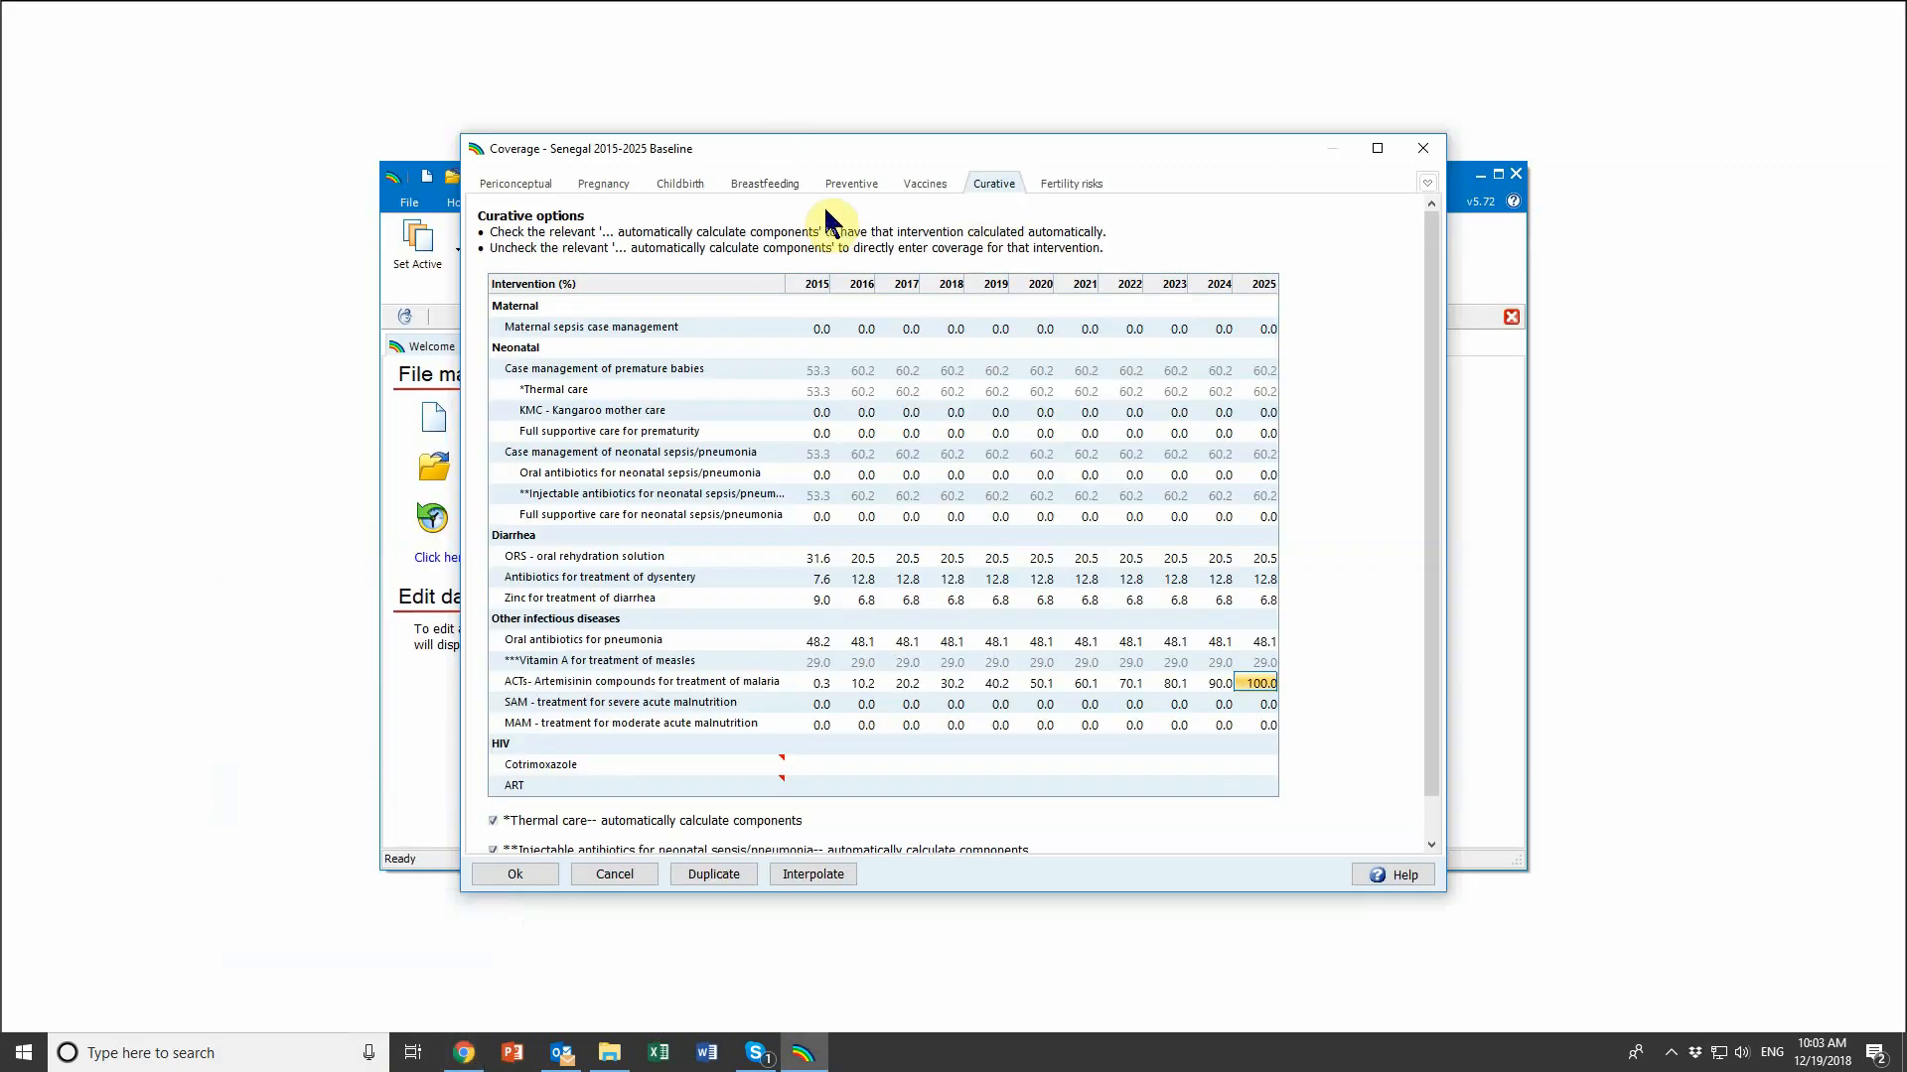
{"action": "left_click", "coordinate": [851, 184]}
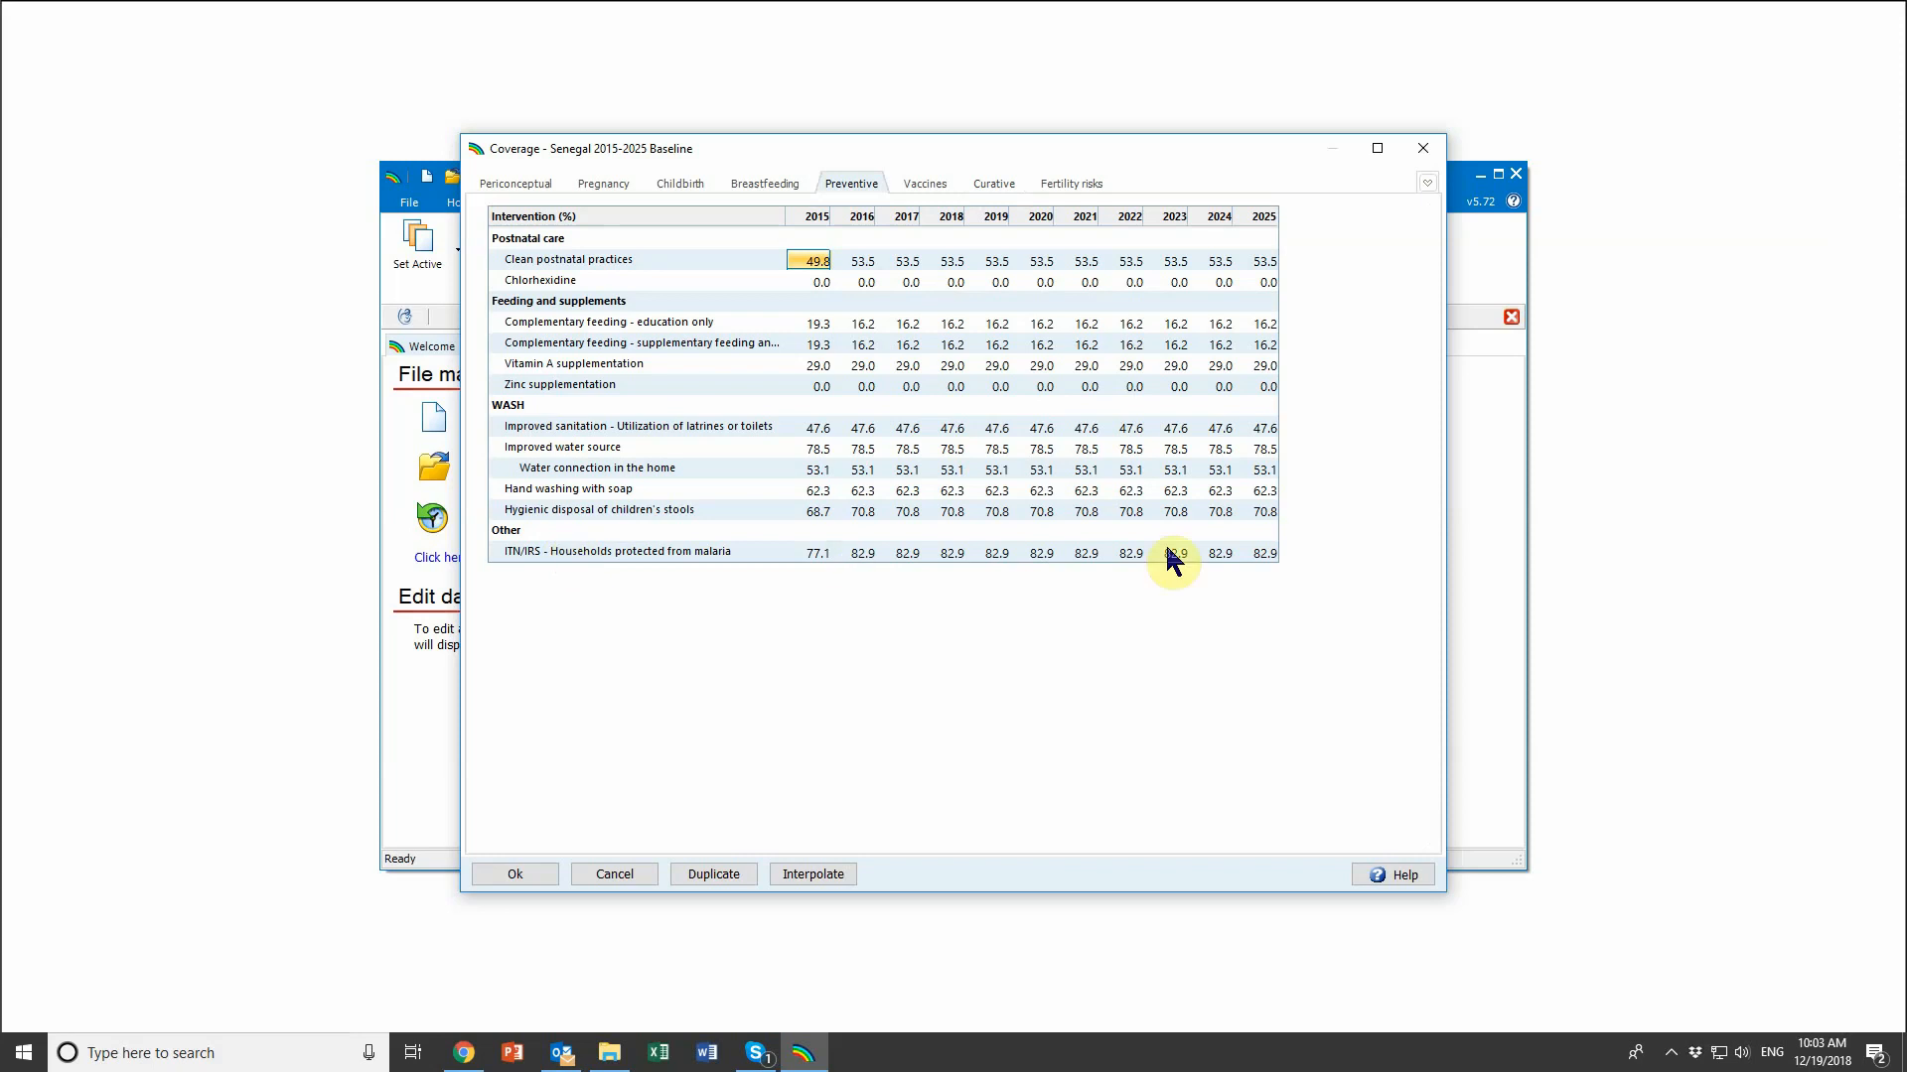
{"action": "left_click", "coordinate": [1263, 553]}
{"action": "type", "text": "100"}
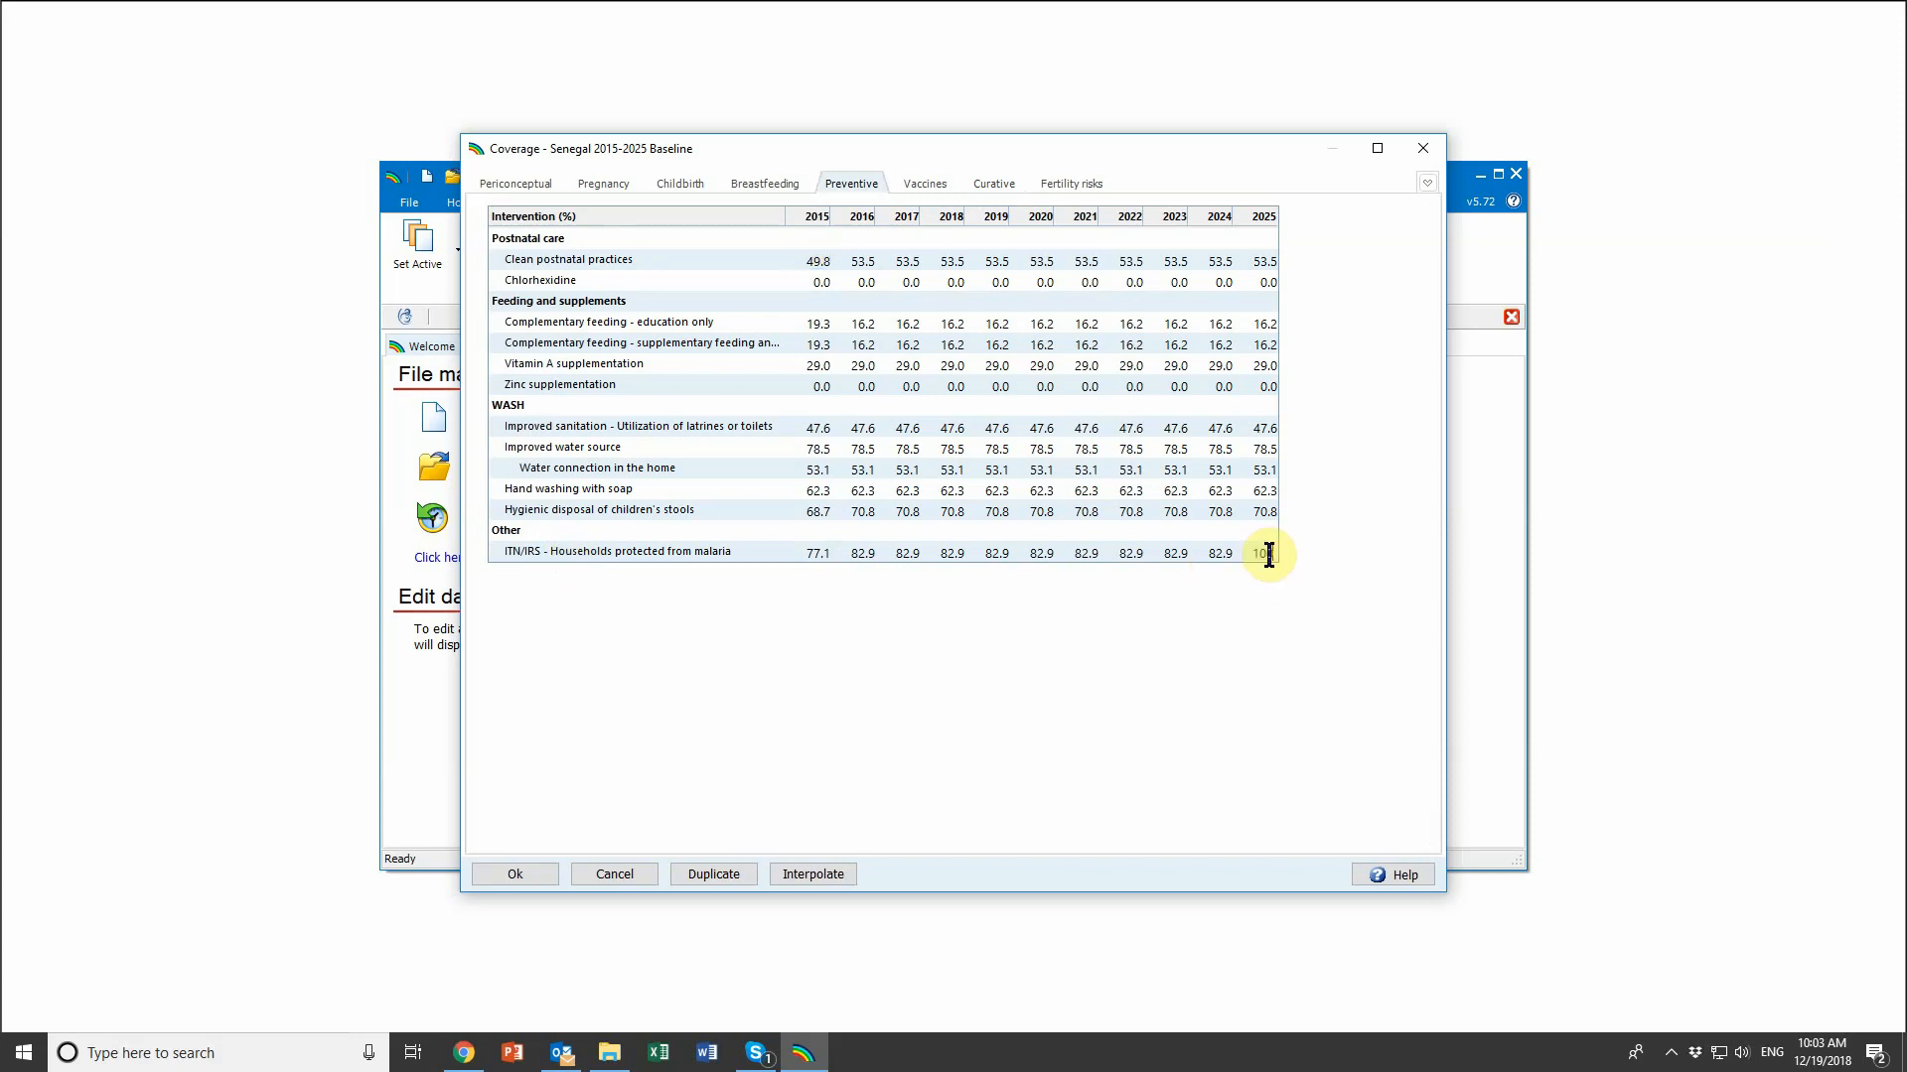
Step: Interpolate the ITN/IRS household protection row between 2015 and 2025 and accept the coverage changes
{"action": "left_click", "coordinate": [711, 549]}
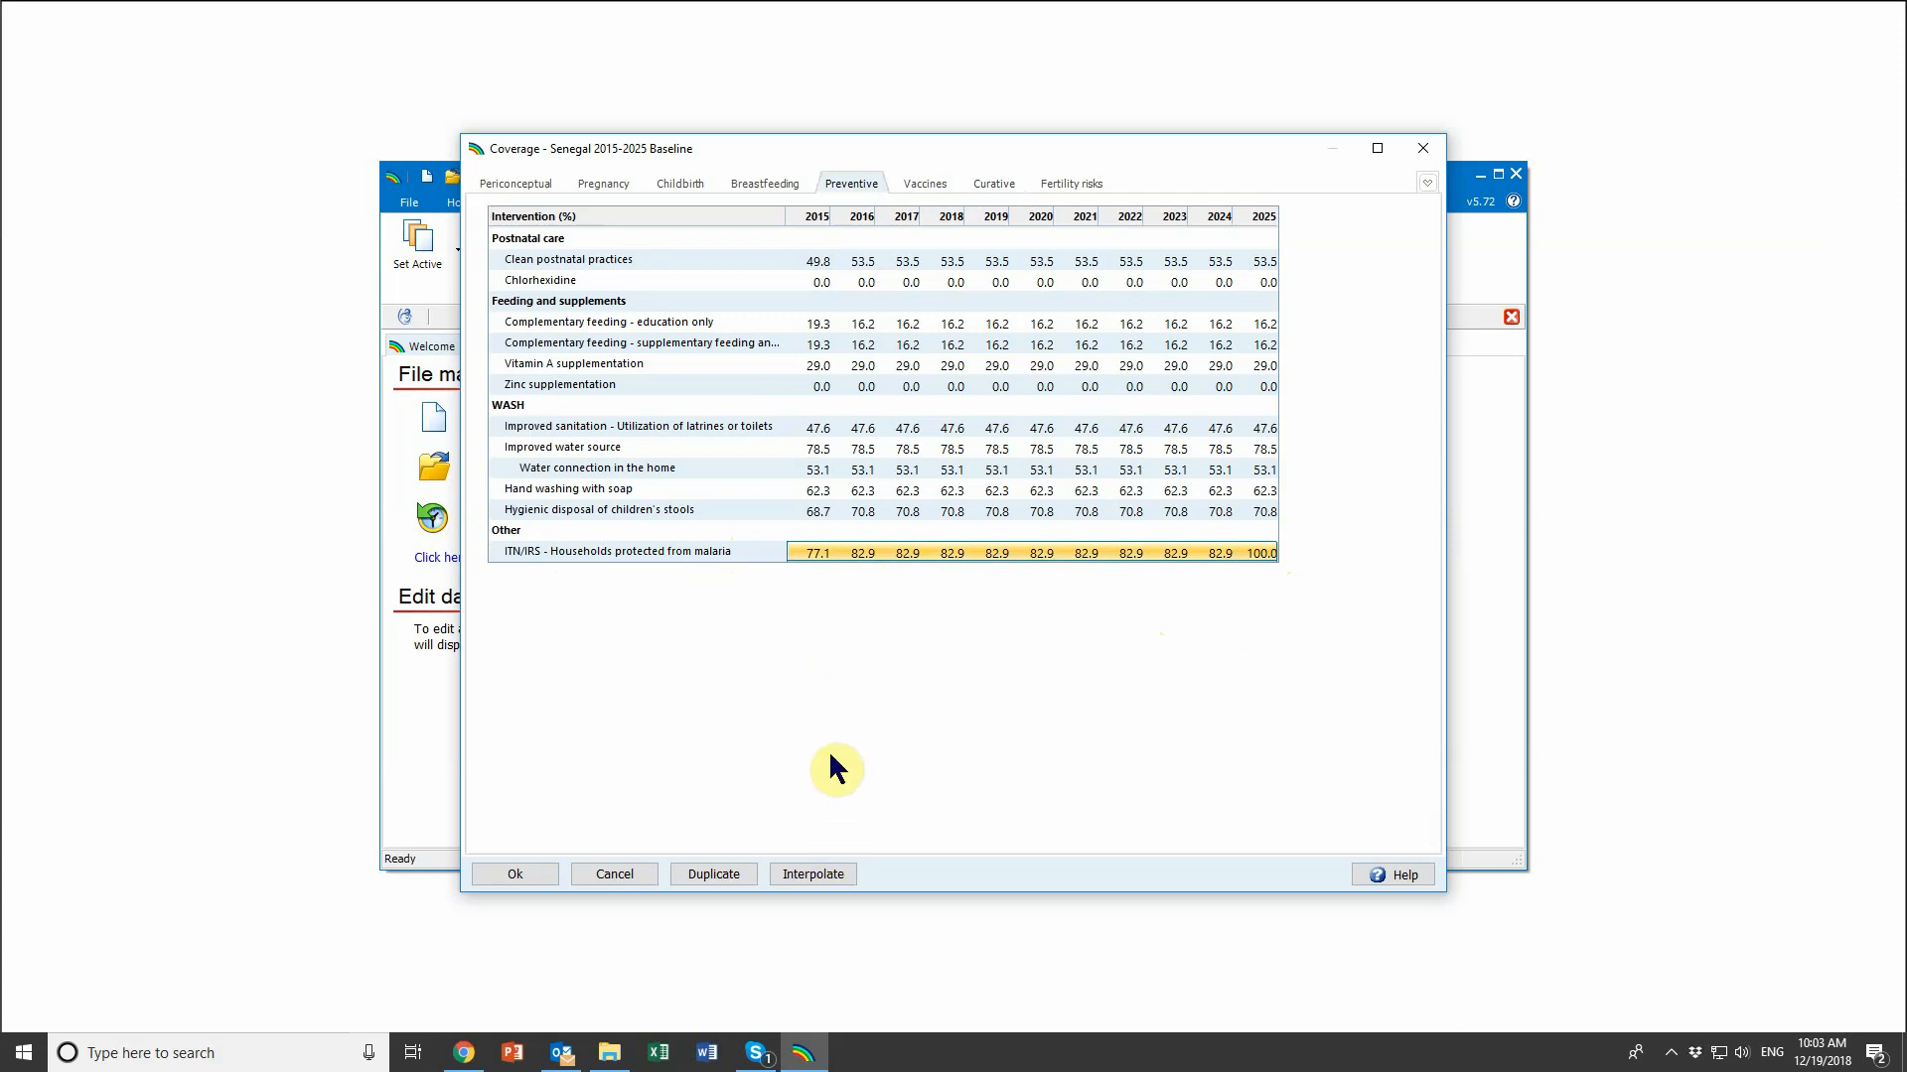
{"action": "left_click", "coordinate": [839, 872]}
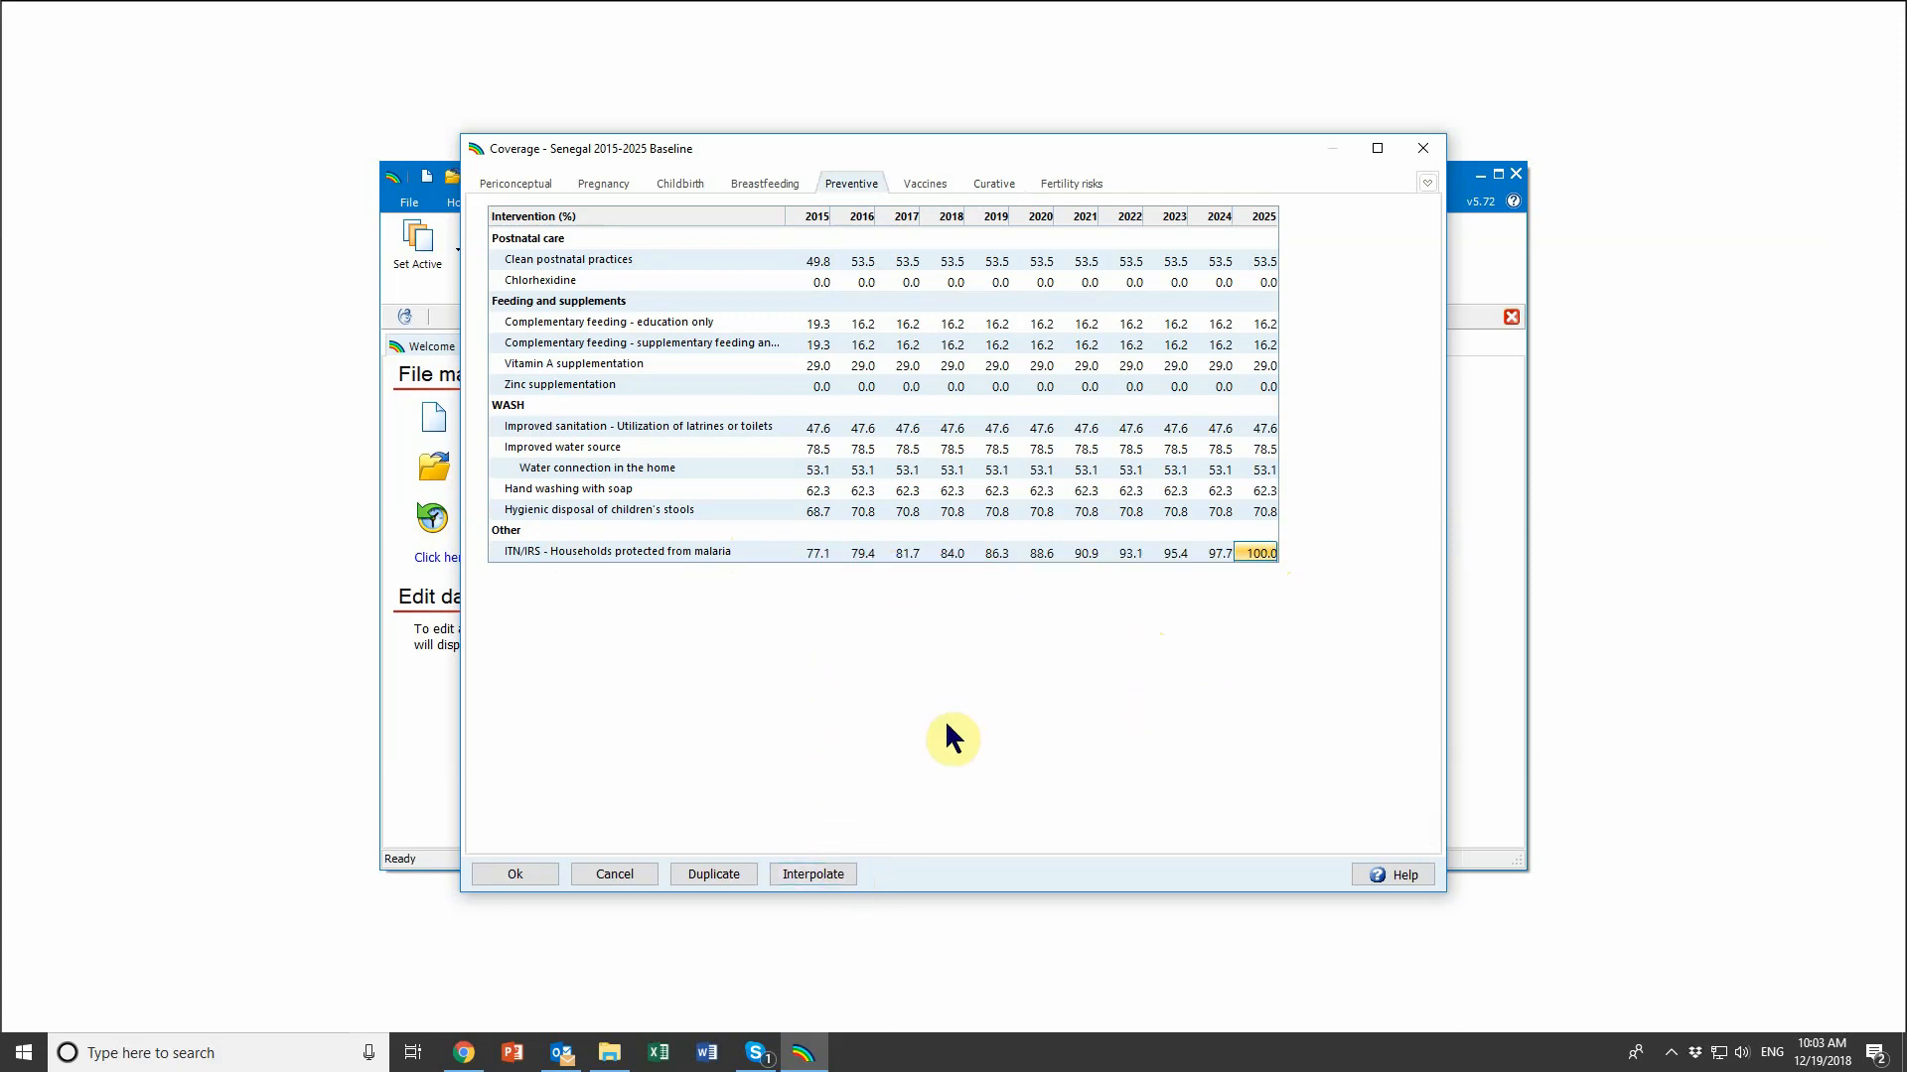
{"action": "left_click", "coordinate": [515, 875]}
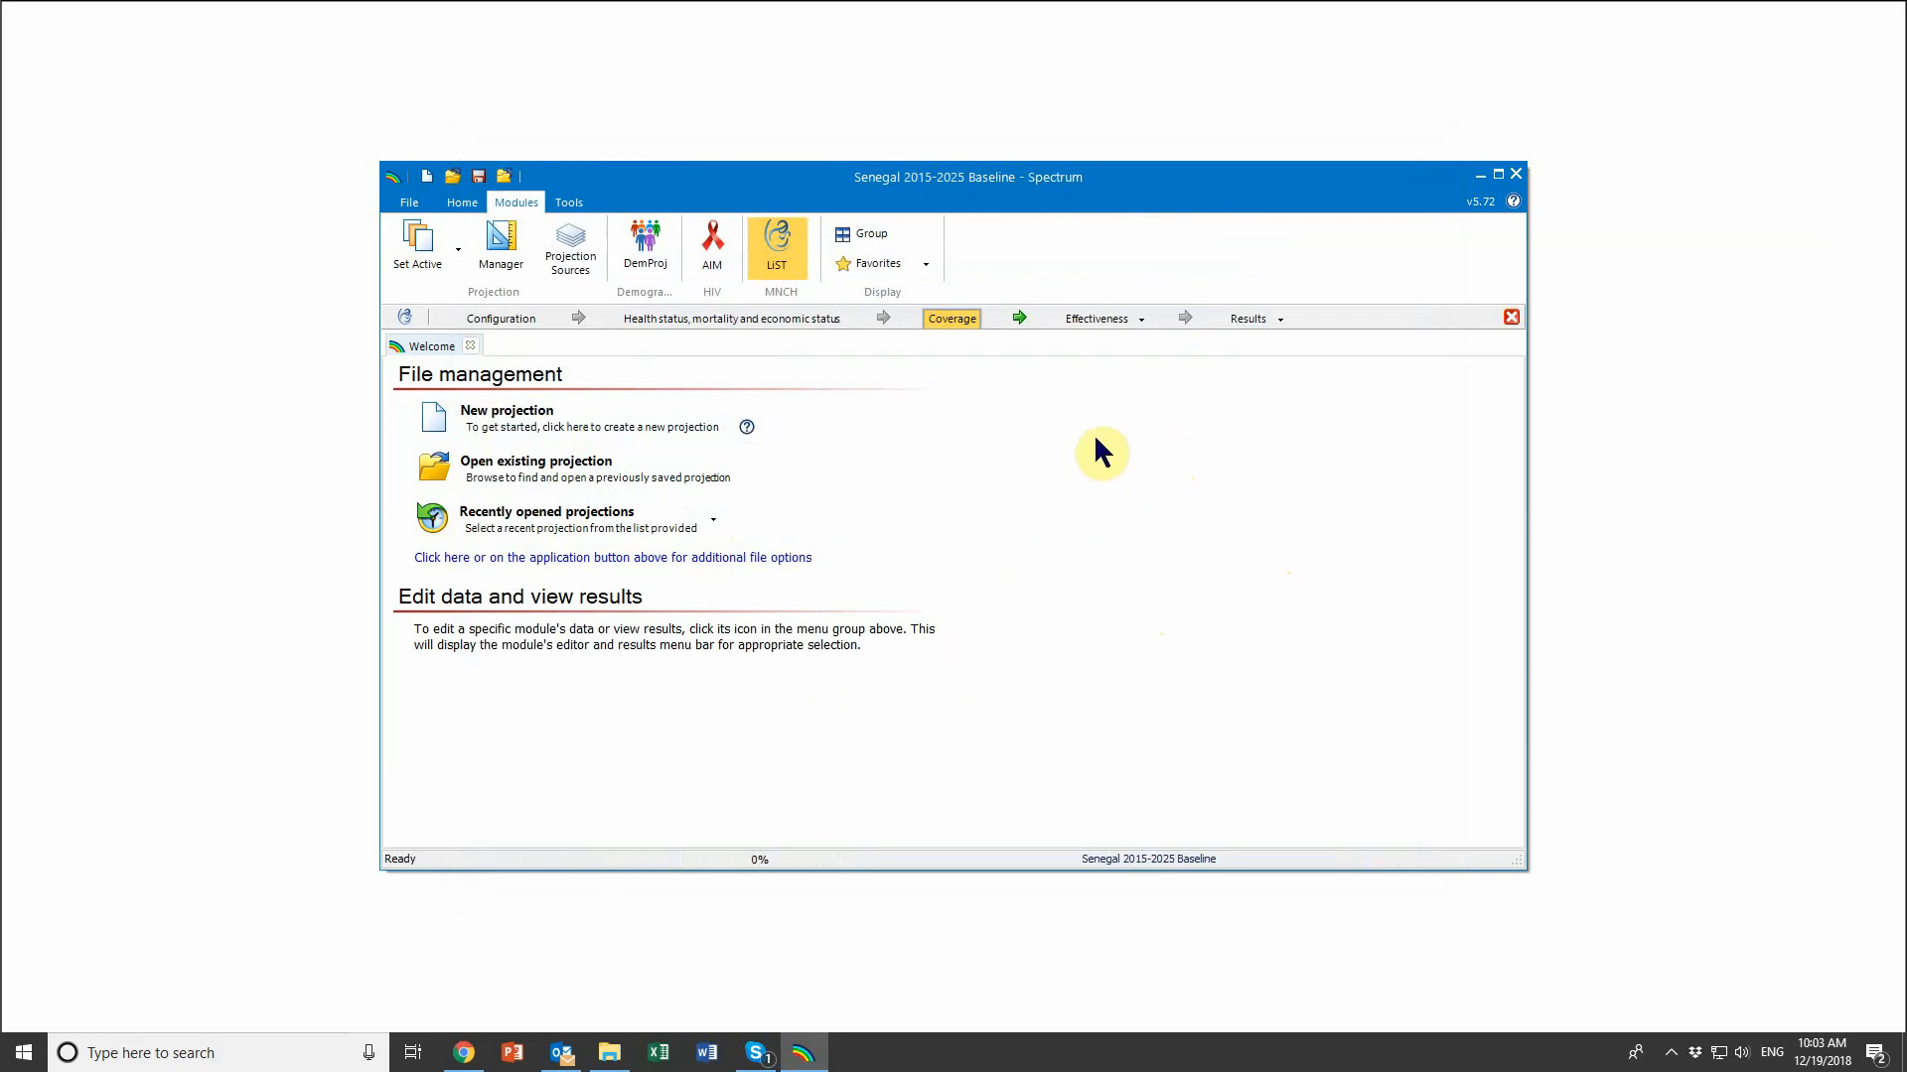
Step: Reopen the coverage editor and review the scaled-up ITN/IRS, ACTs and malaria vaccine rows through 2025, then close it
{"action": "left_click", "coordinate": [959, 323]}
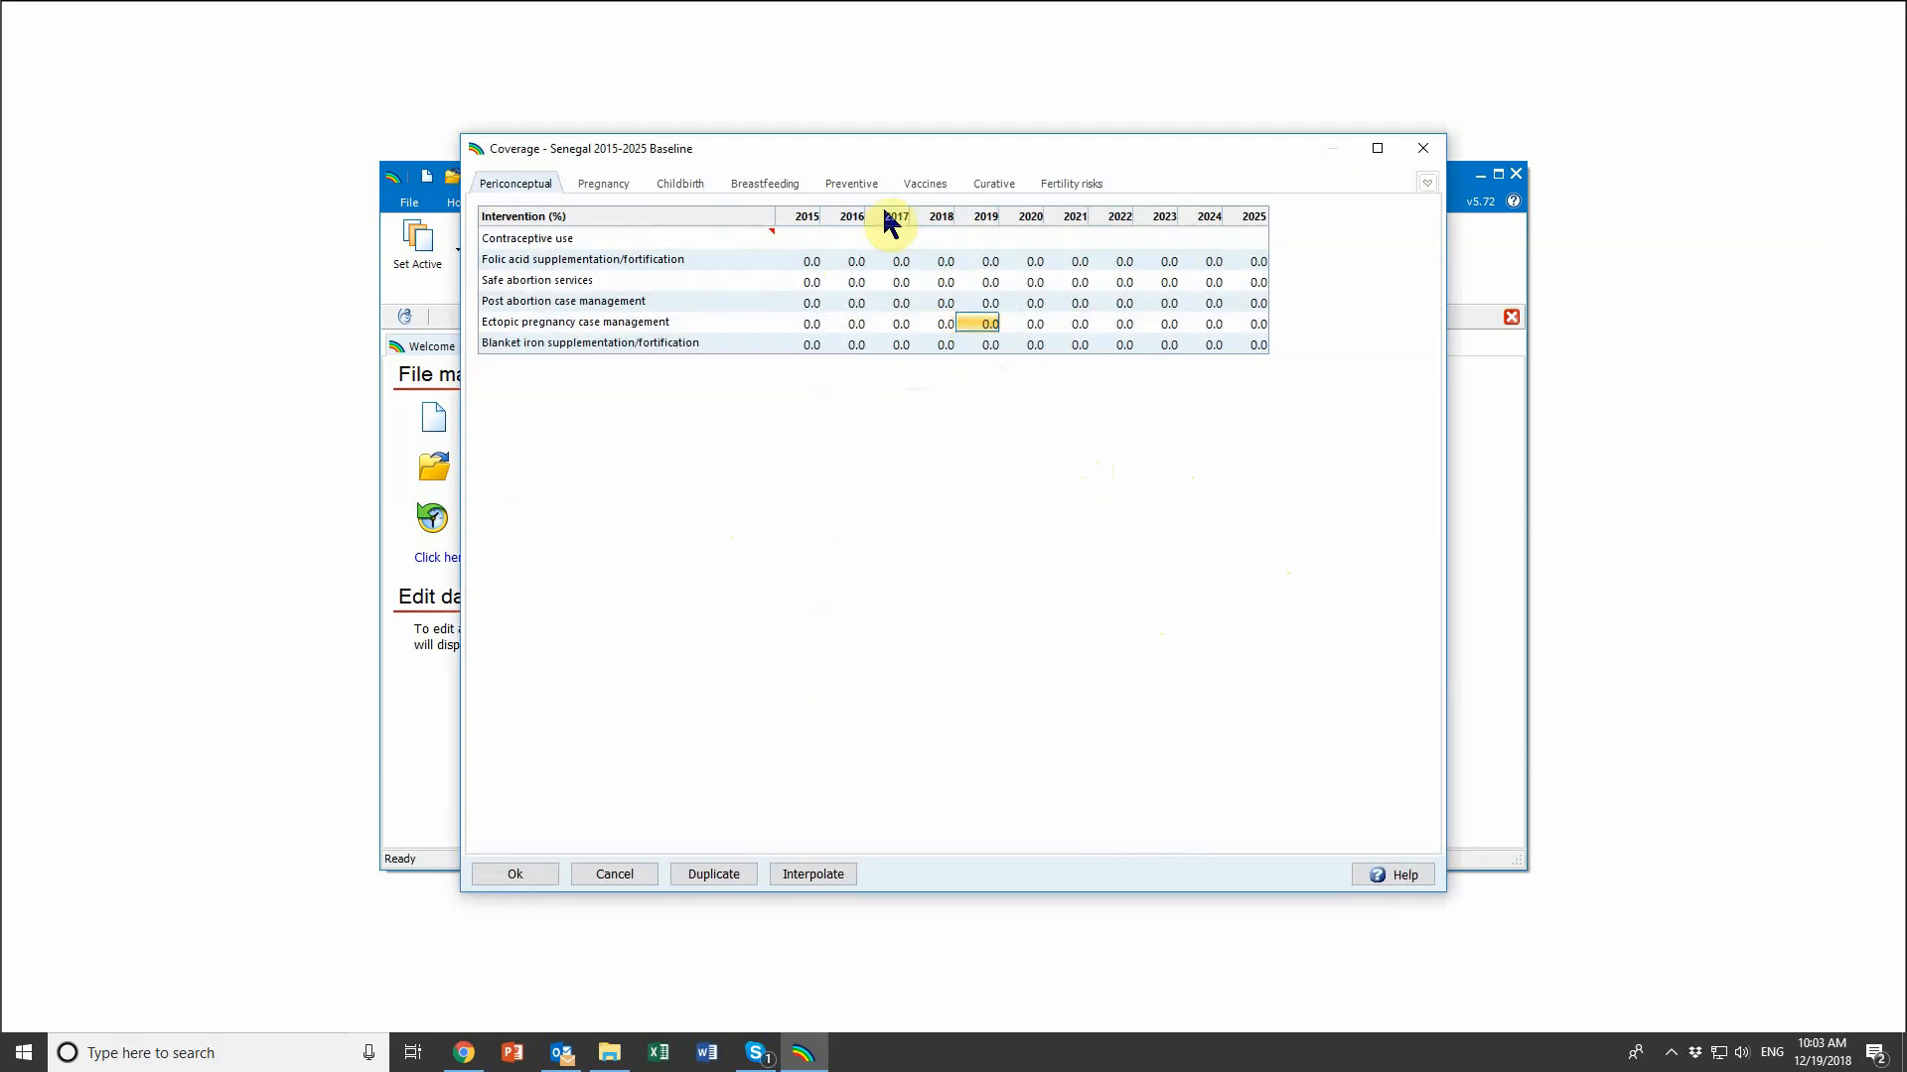
{"action": "left_click", "coordinate": [863, 186]}
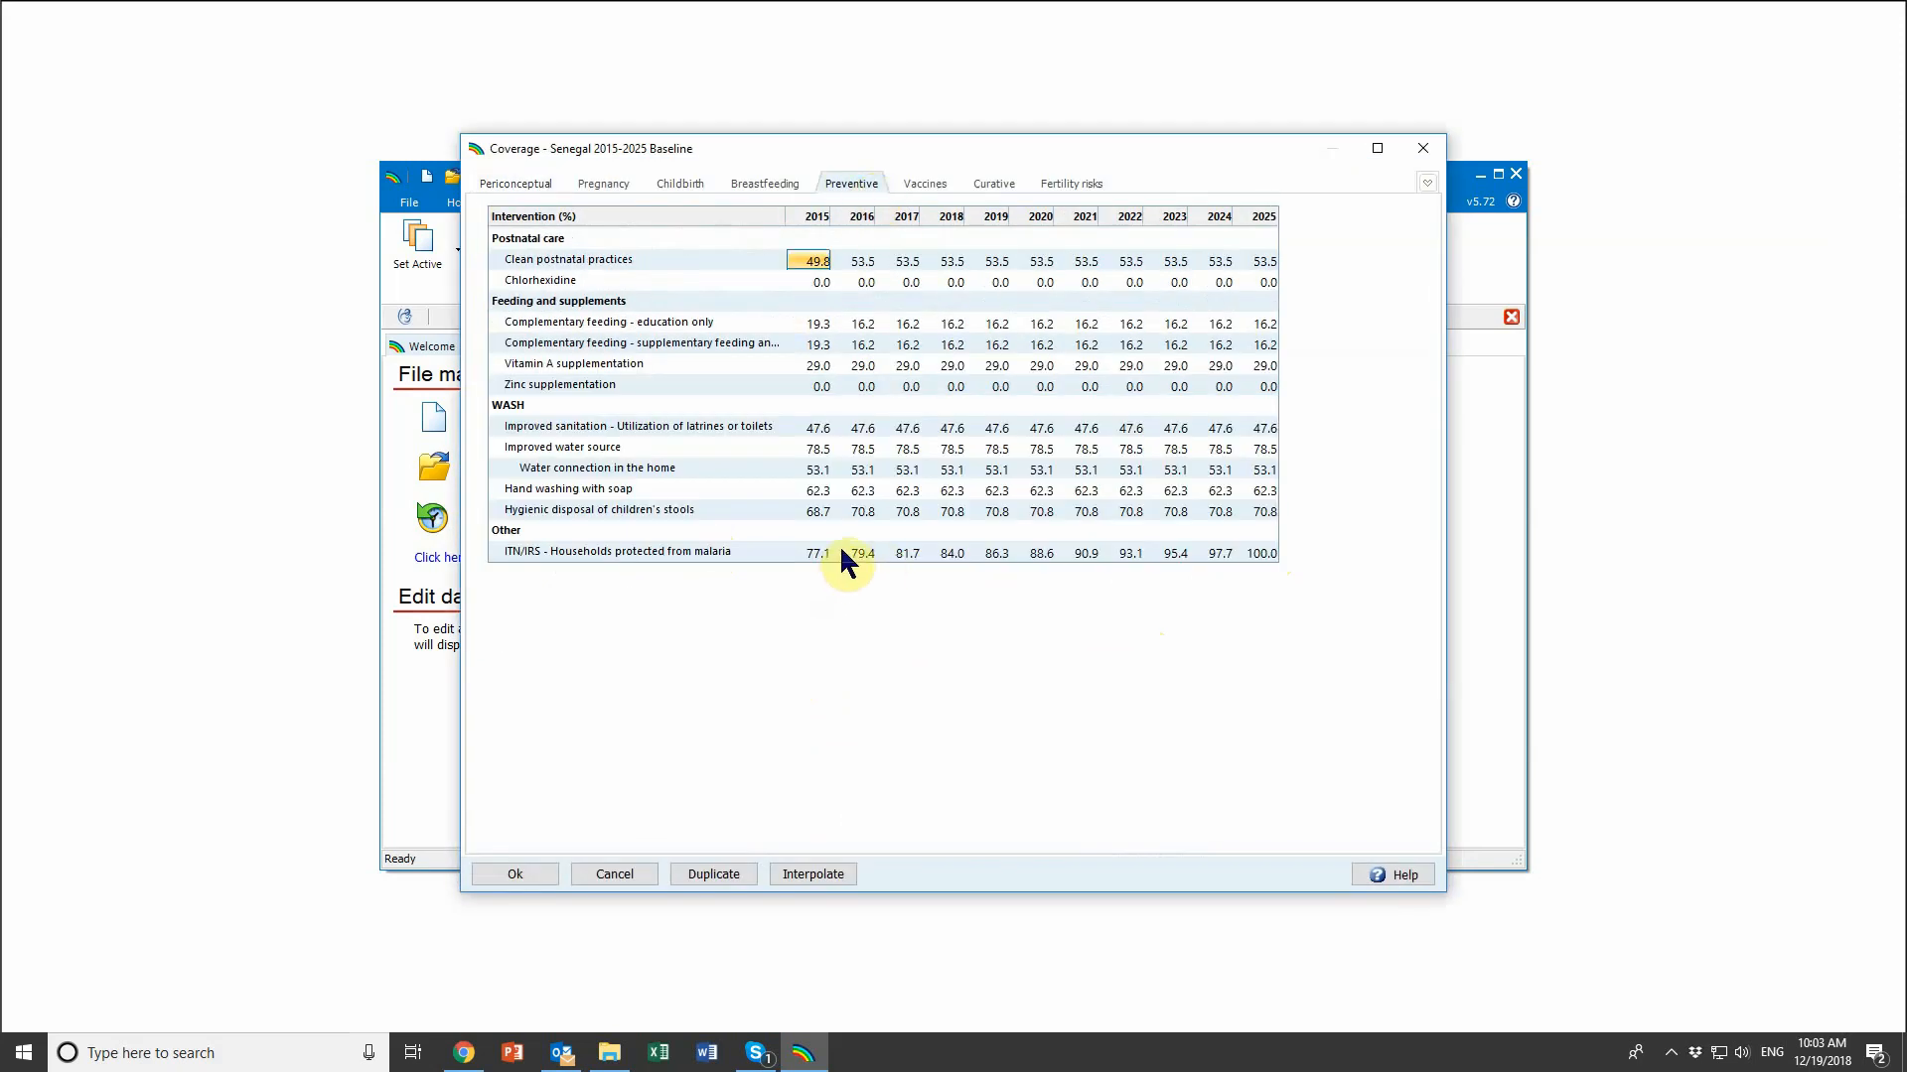
{"action": "left_click", "coordinate": [1003, 187]}
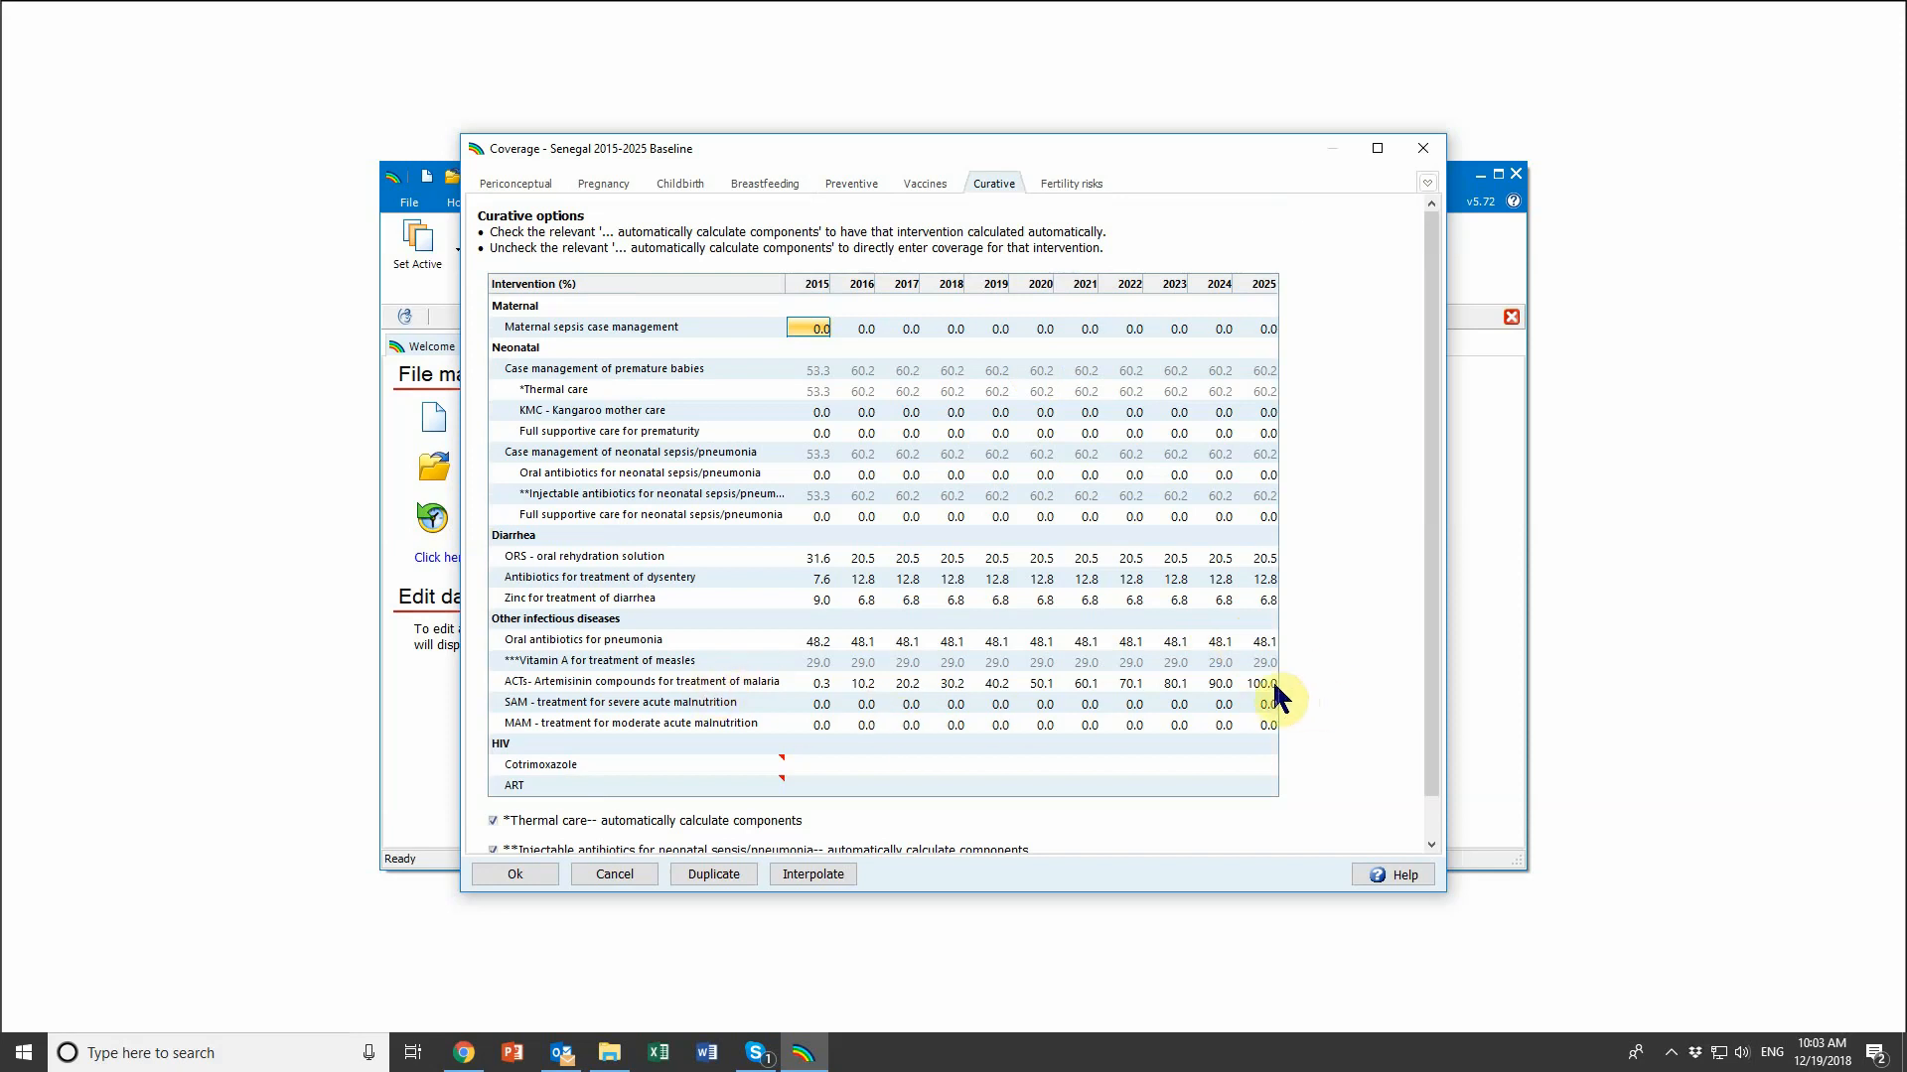
{"action": "left_click", "coordinate": [922, 181]}
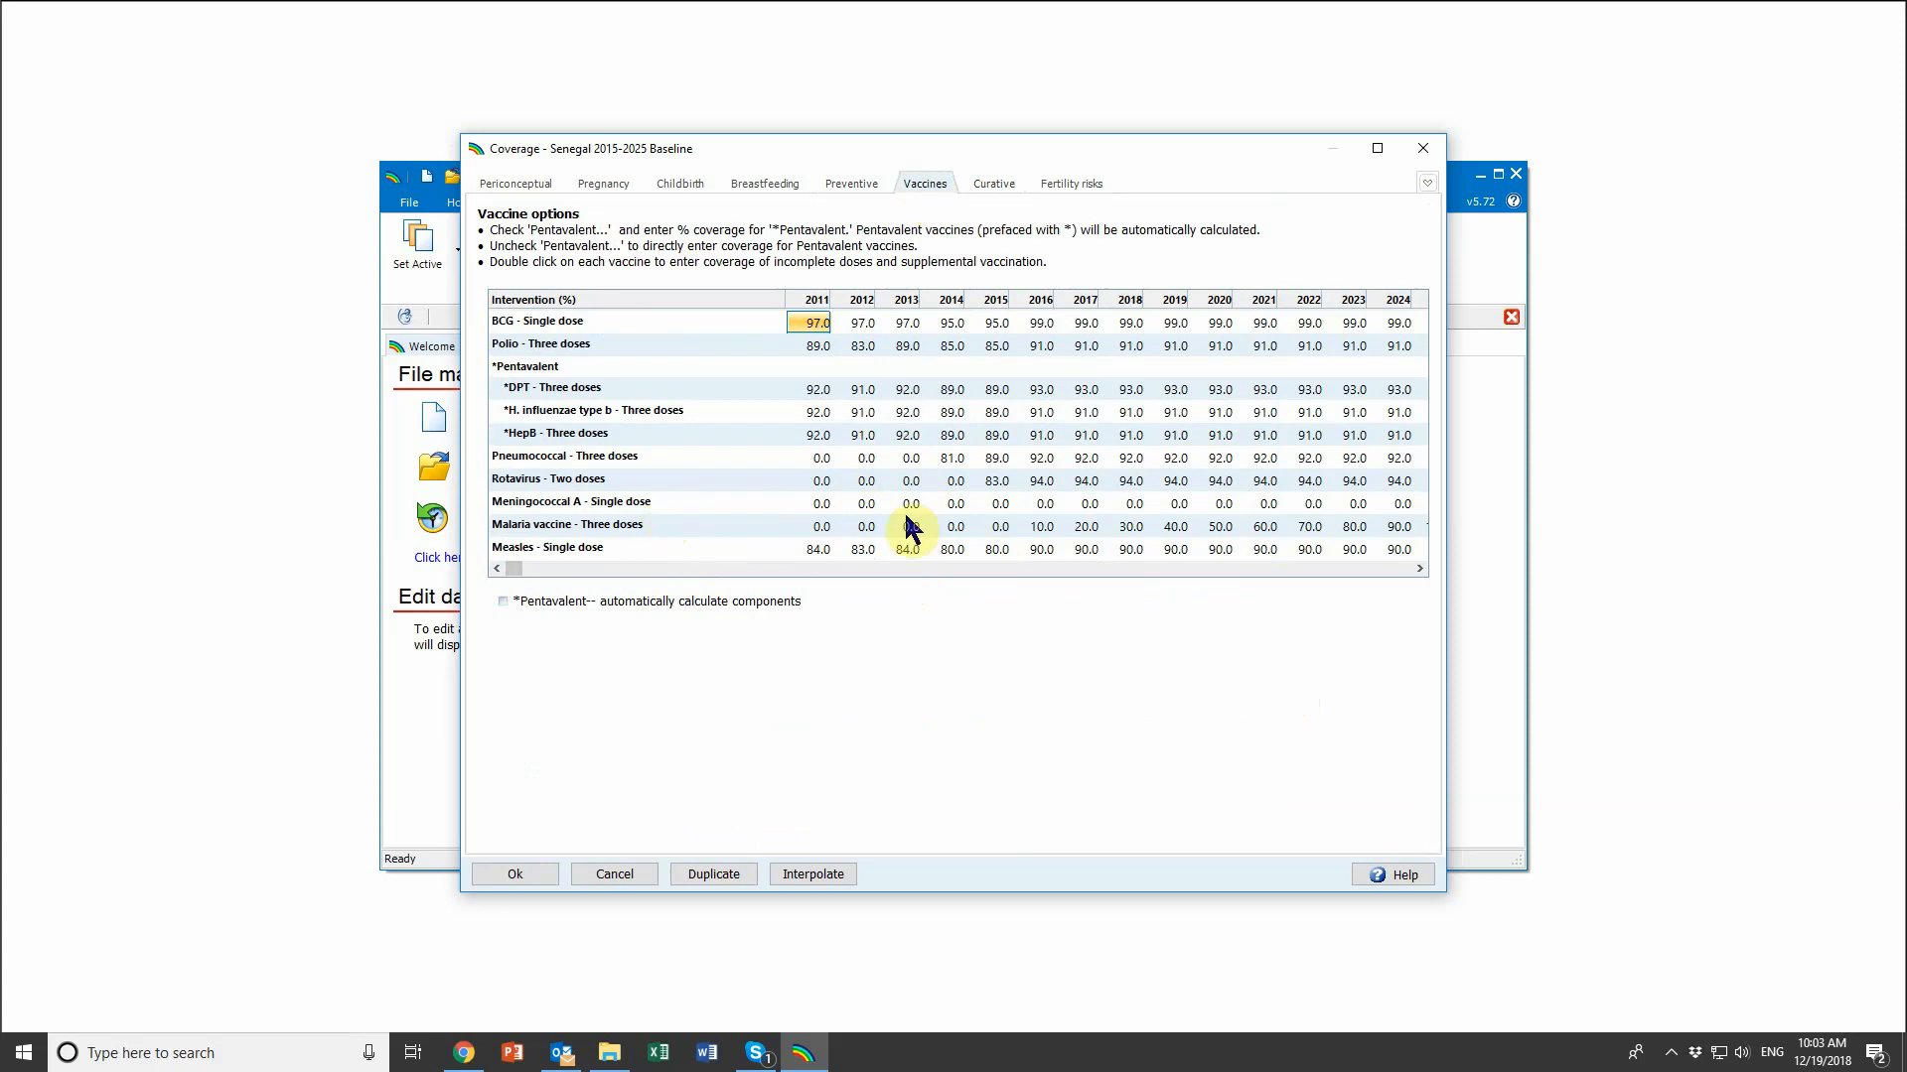
{"action": "left_click", "coordinate": [1038, 531]}
{"action": "left_click", "coordinate": [1420, 568]}
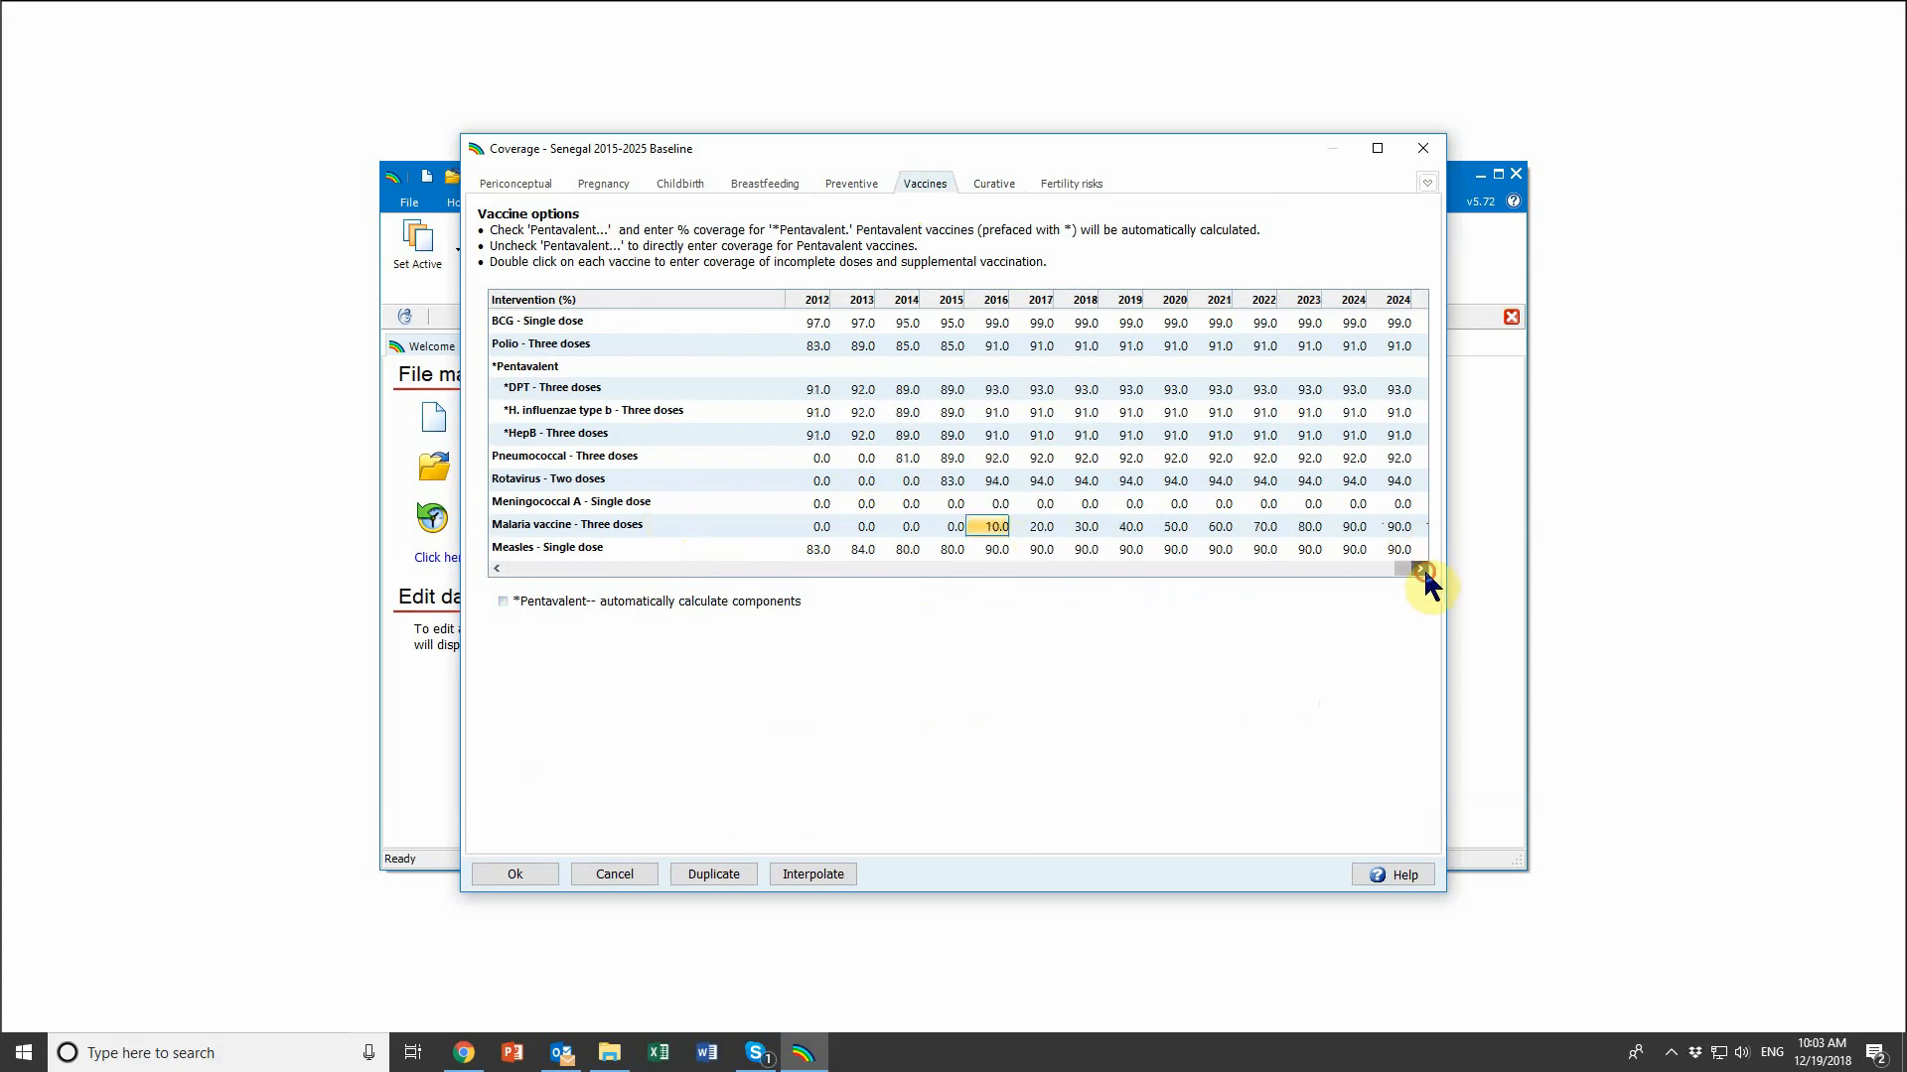
{"action": "left_click", "coordinate": [537, 873]}
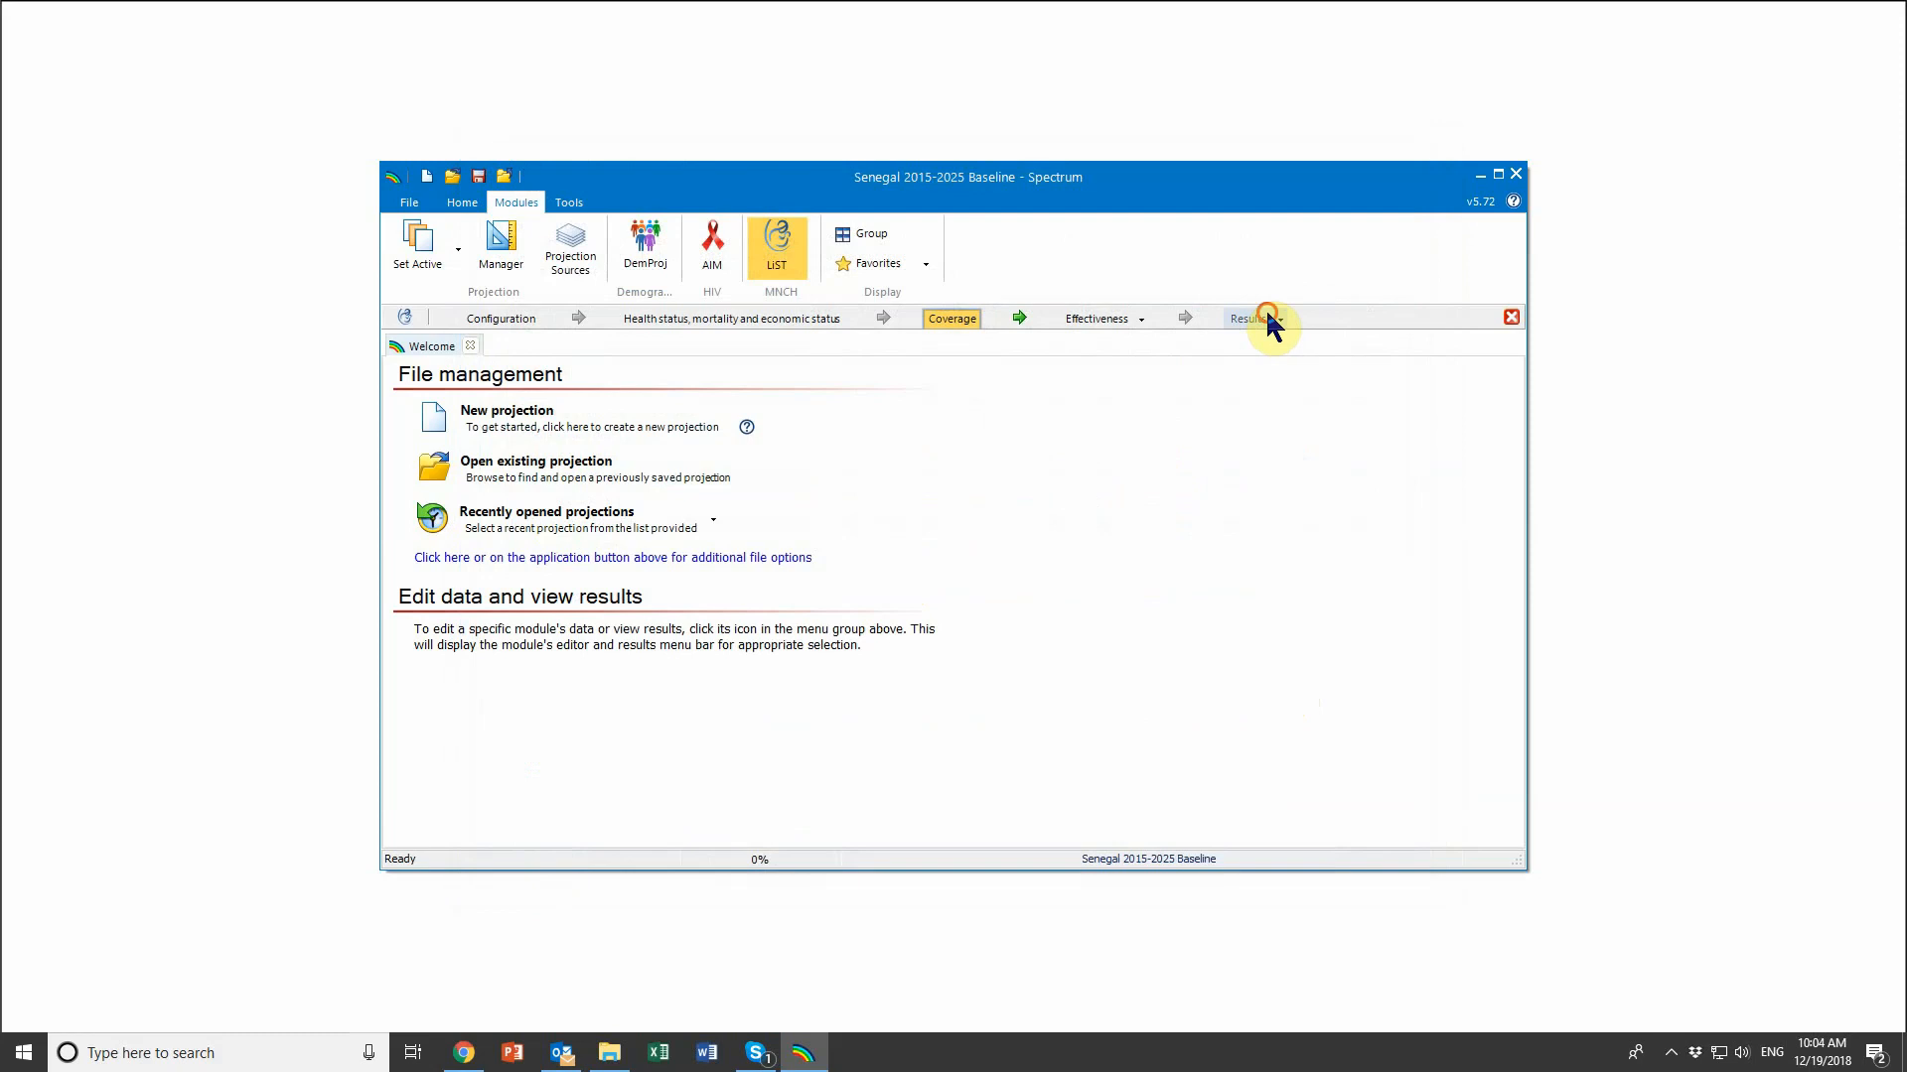
Step: Display the additional child lives saved results as a single-year table from 2015 to 2025
{"action": "left_click", "coordinate": [1268, 317]}
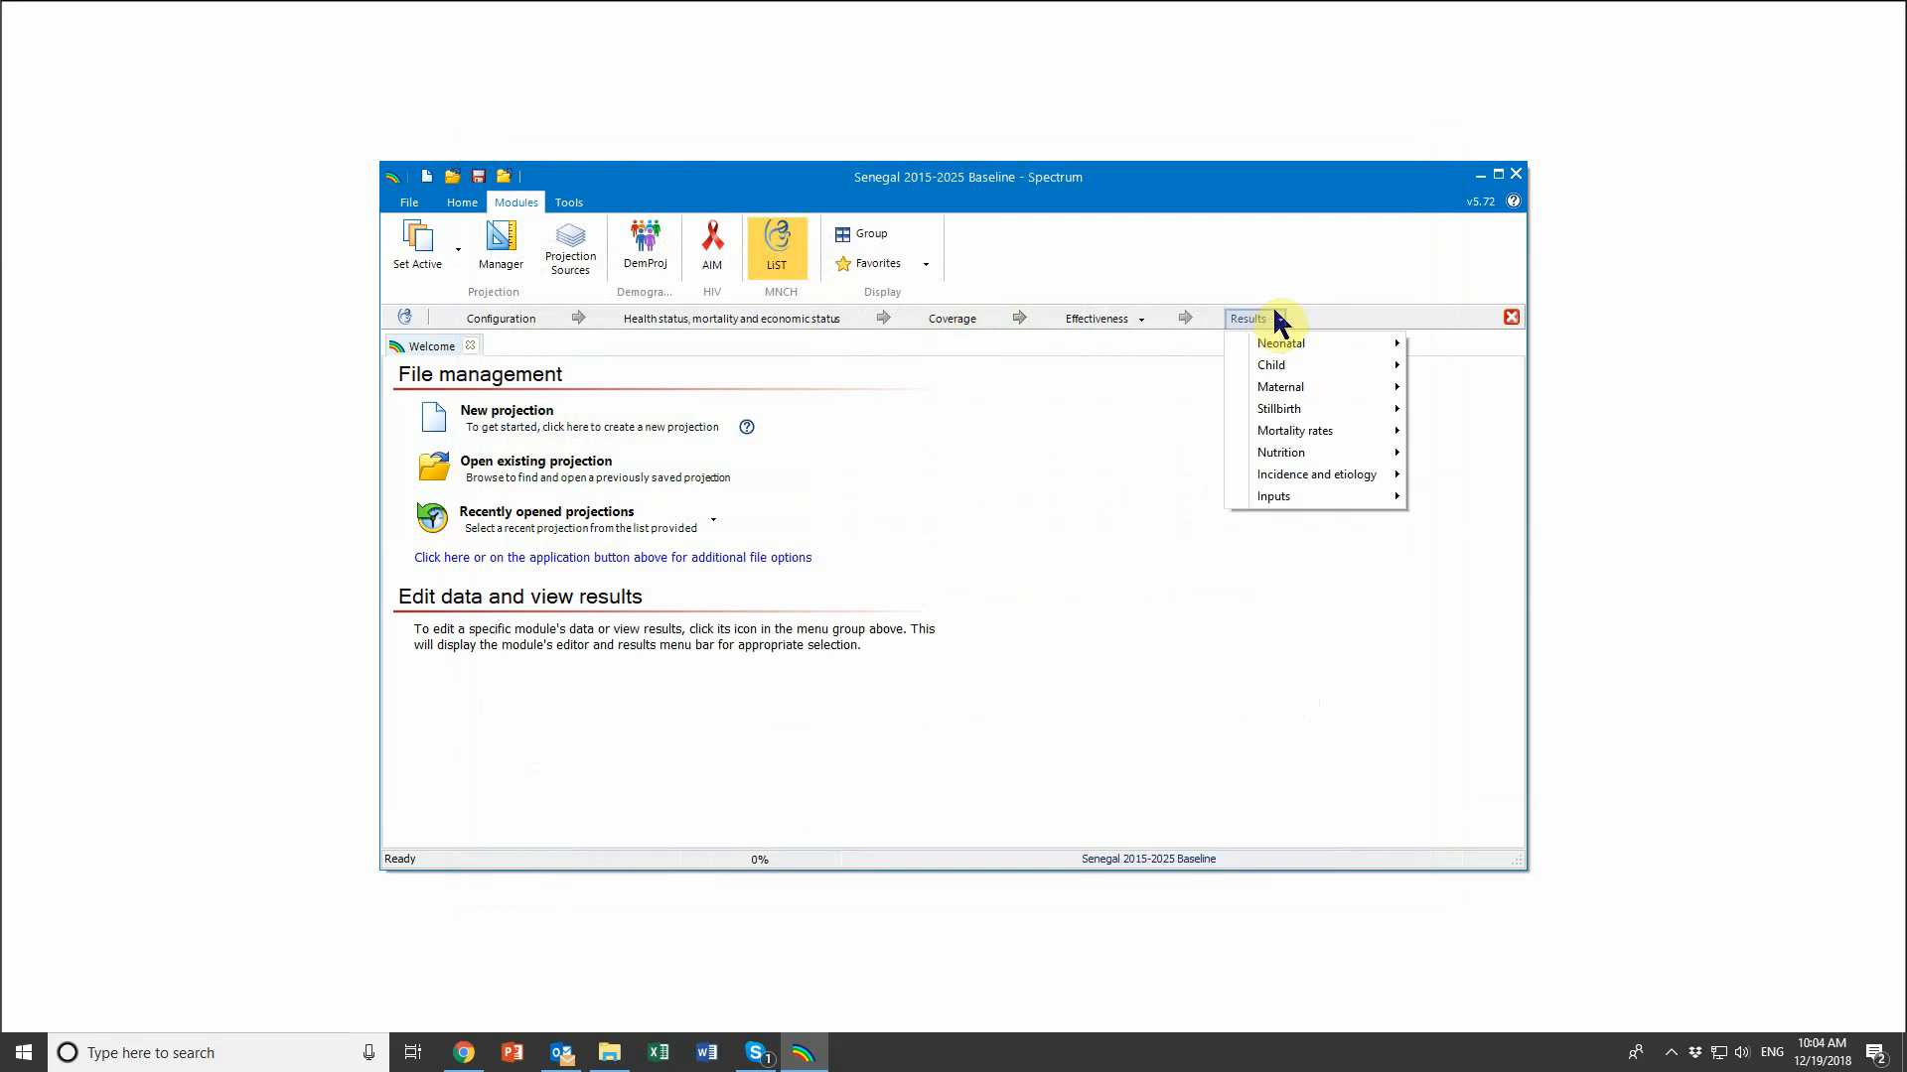
{"action": "mouse_move", "coordinate": [1366, 373]}
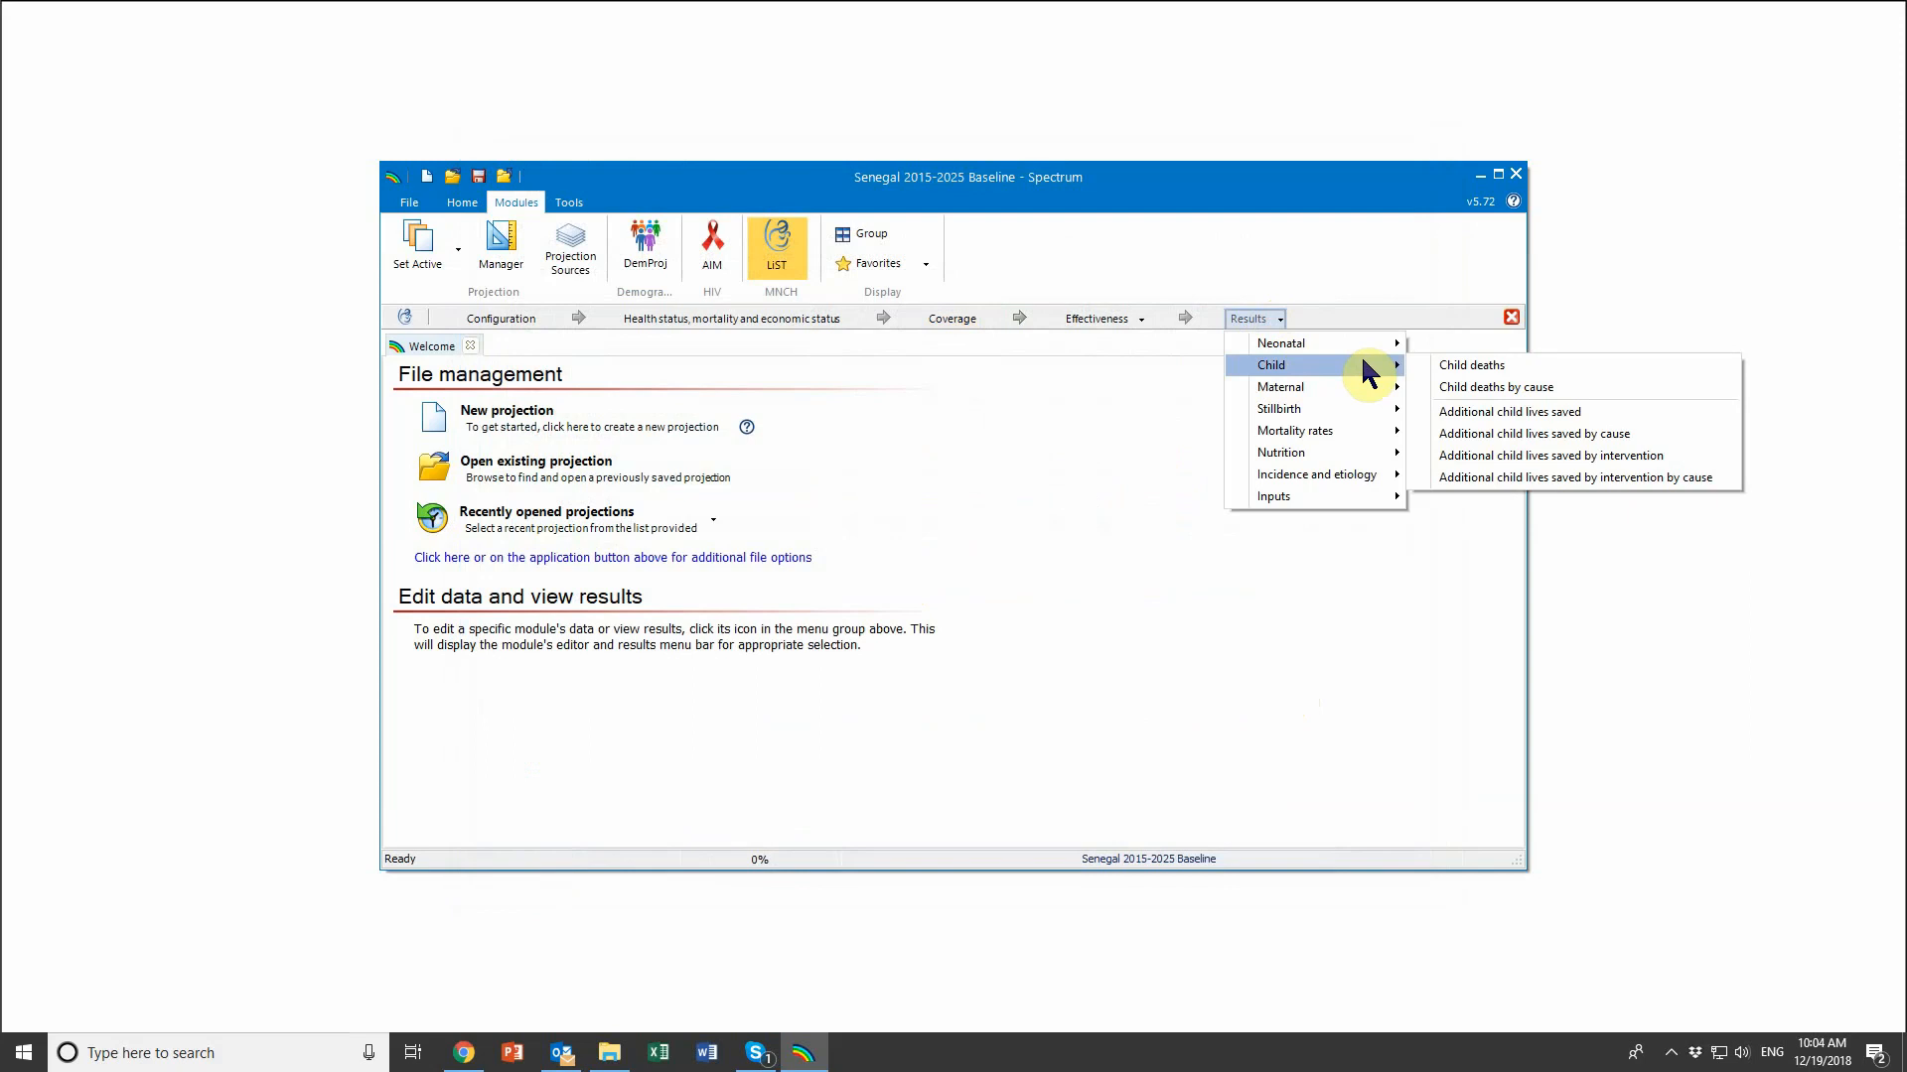
{"action": "left_click", "coordinate": [1656, 412]}
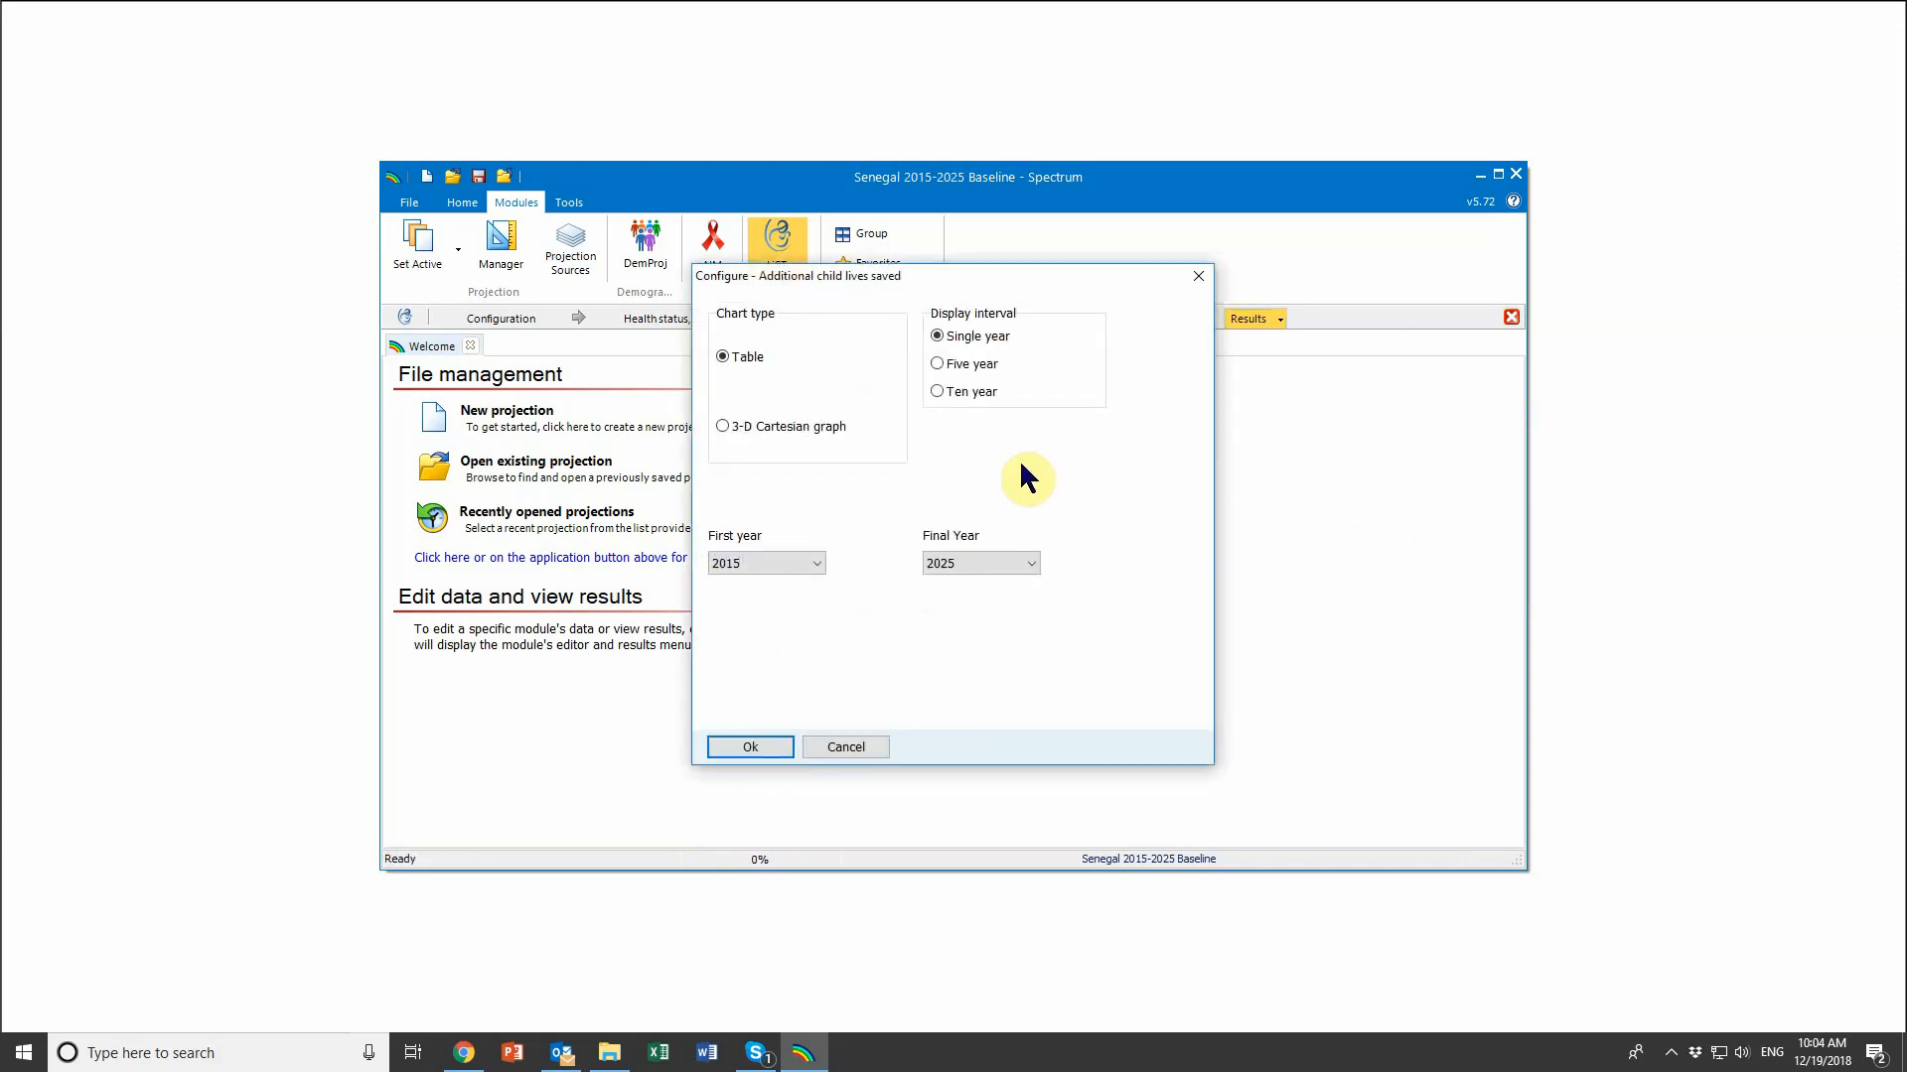
{"action": "left_click", "coordinate": [765, 746]}
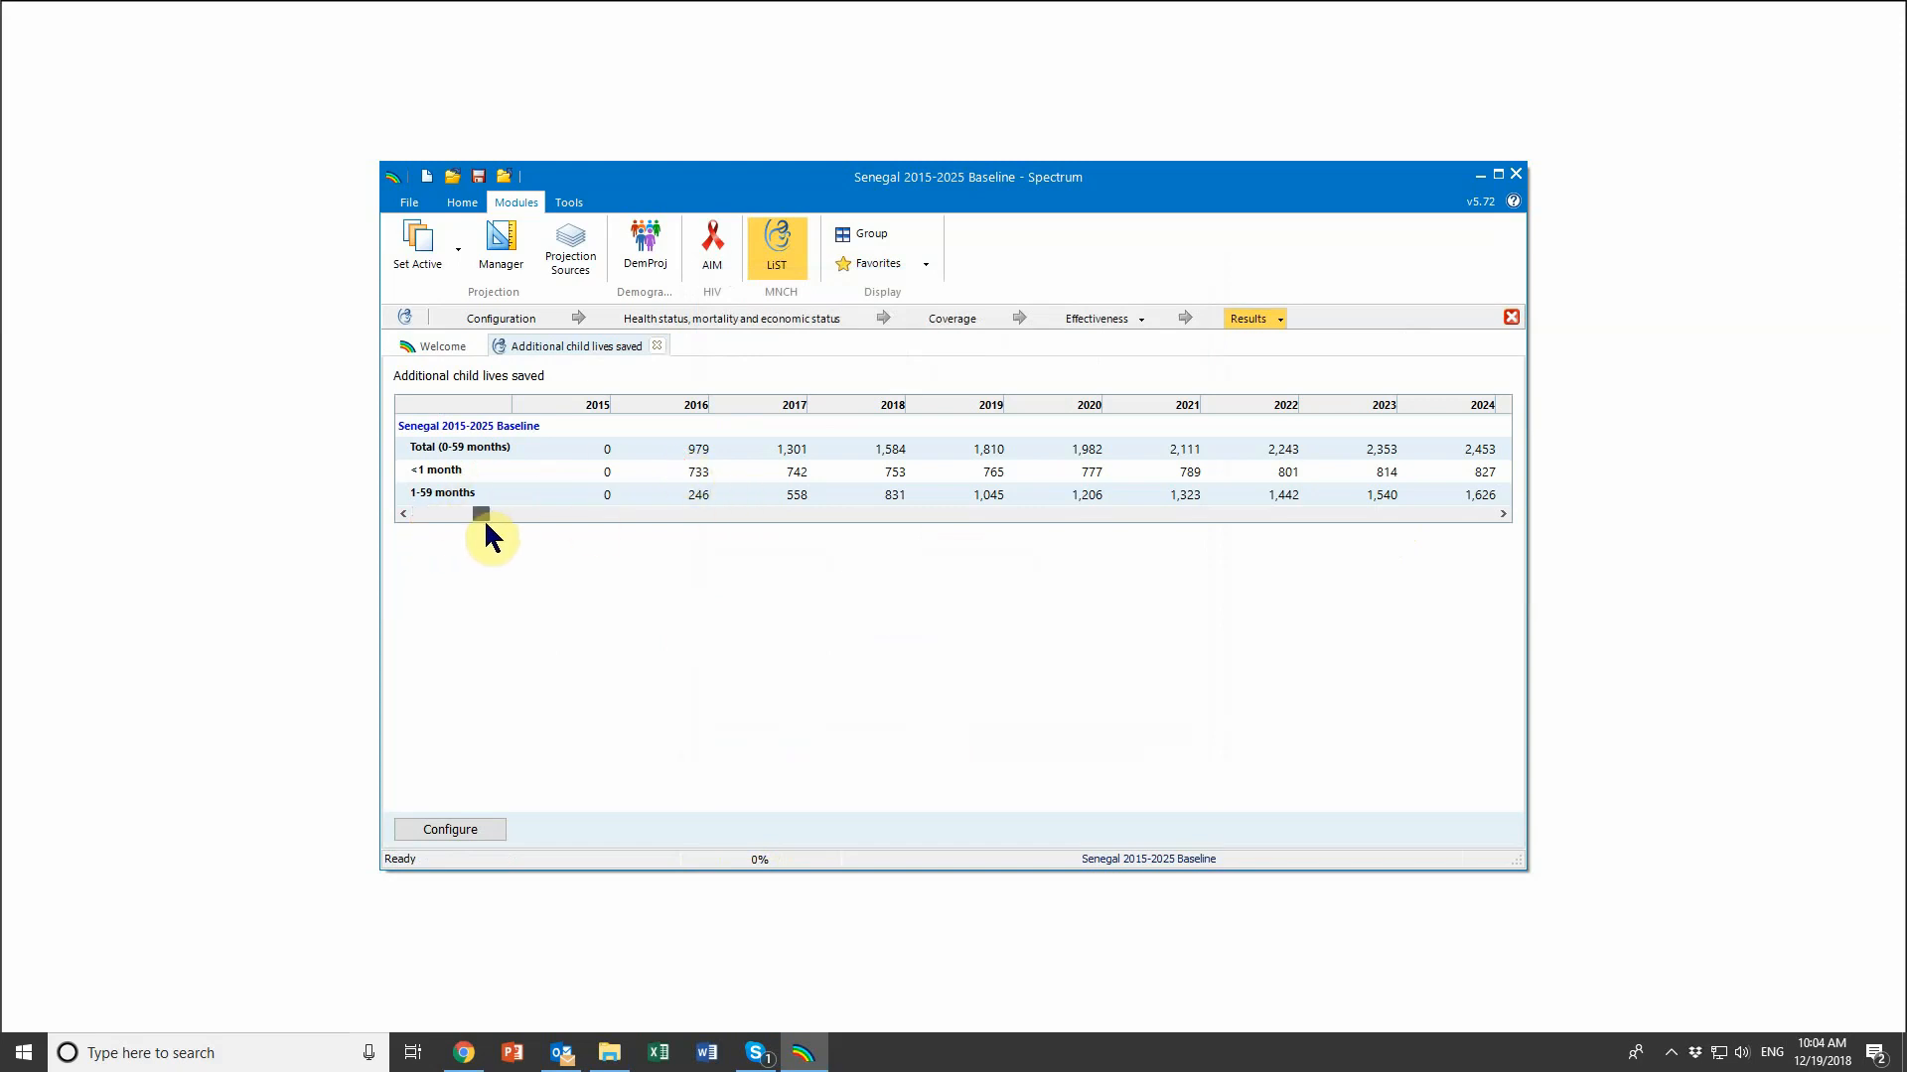
Step: Examine the additional lives saved for the under 1 month and 1-59 months age groups through 2025
{"action": "left_click_drag", "start_coordinate": [773, 541], "coordinate": [425, 532]}
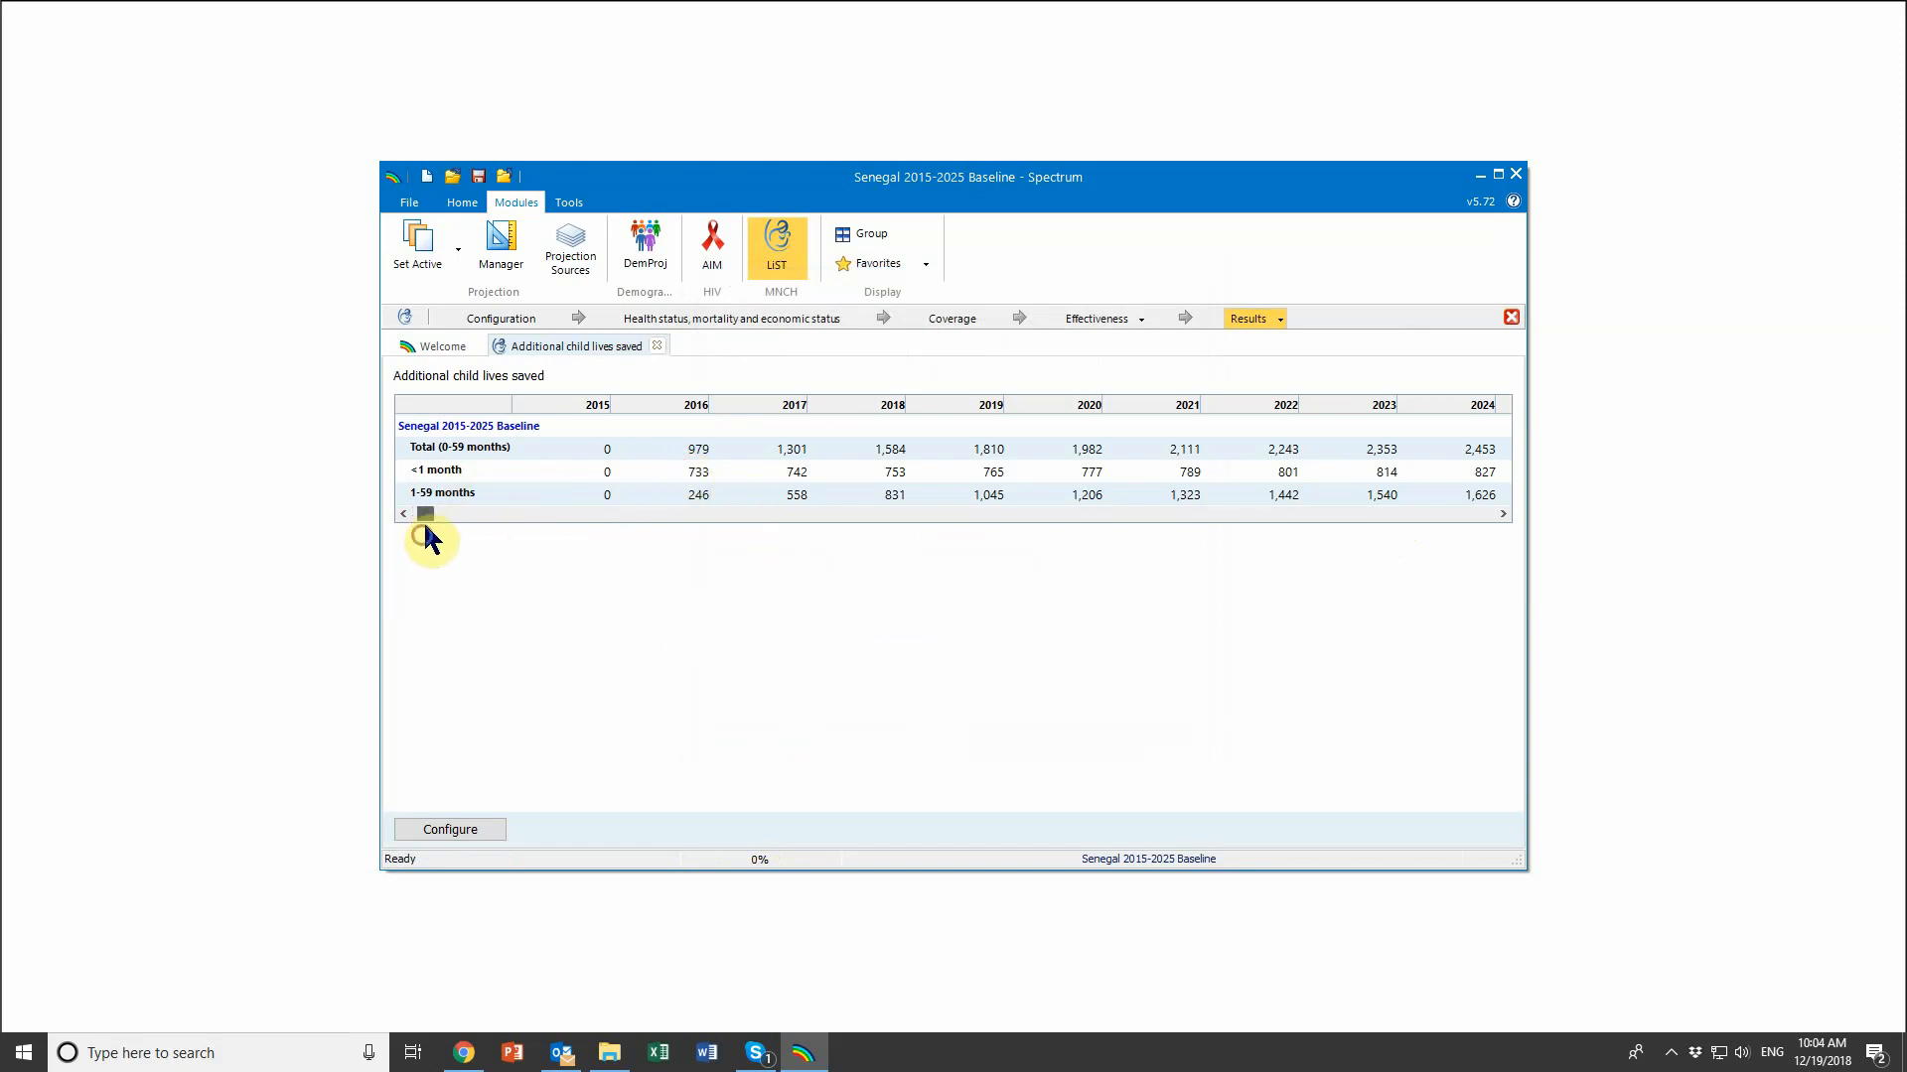
{"action": "left_click", "coordinate": [464, 474]}
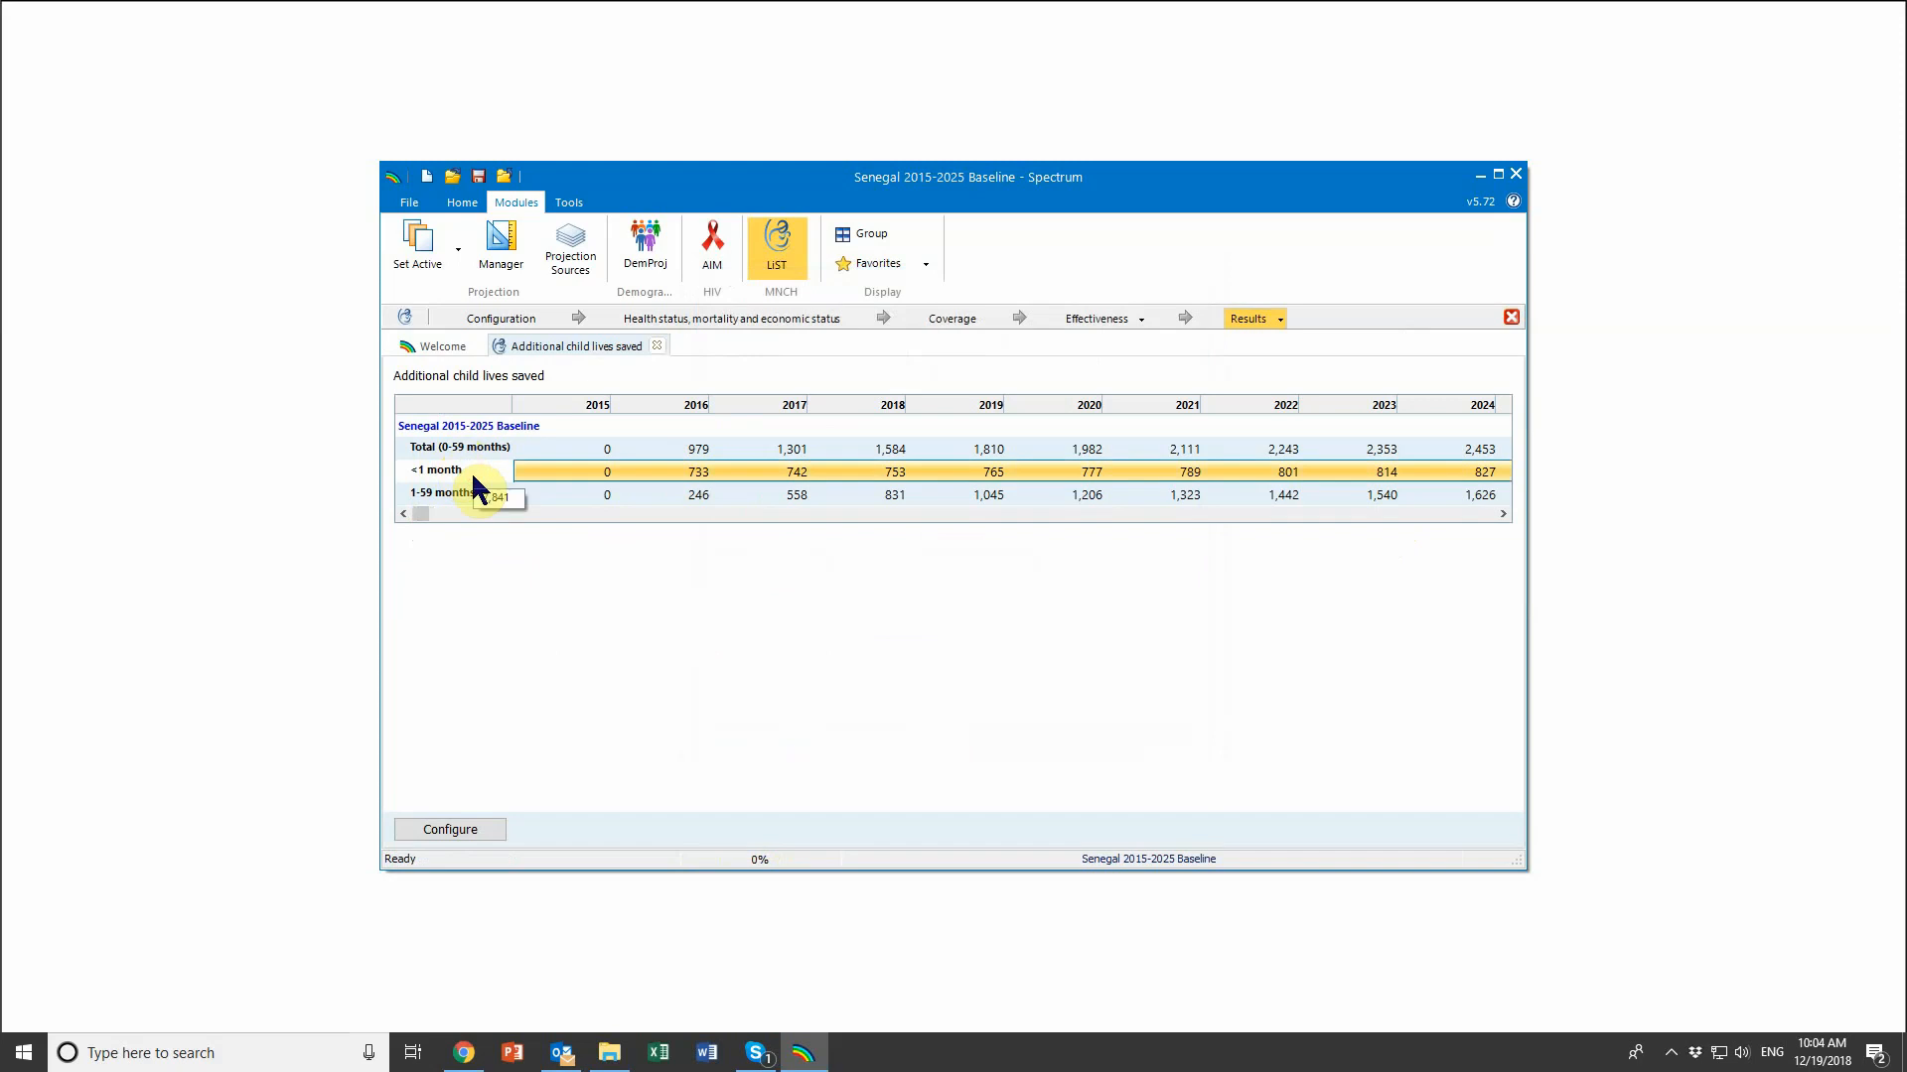
{"action": "left_click", "coordinate": [460, 492]}
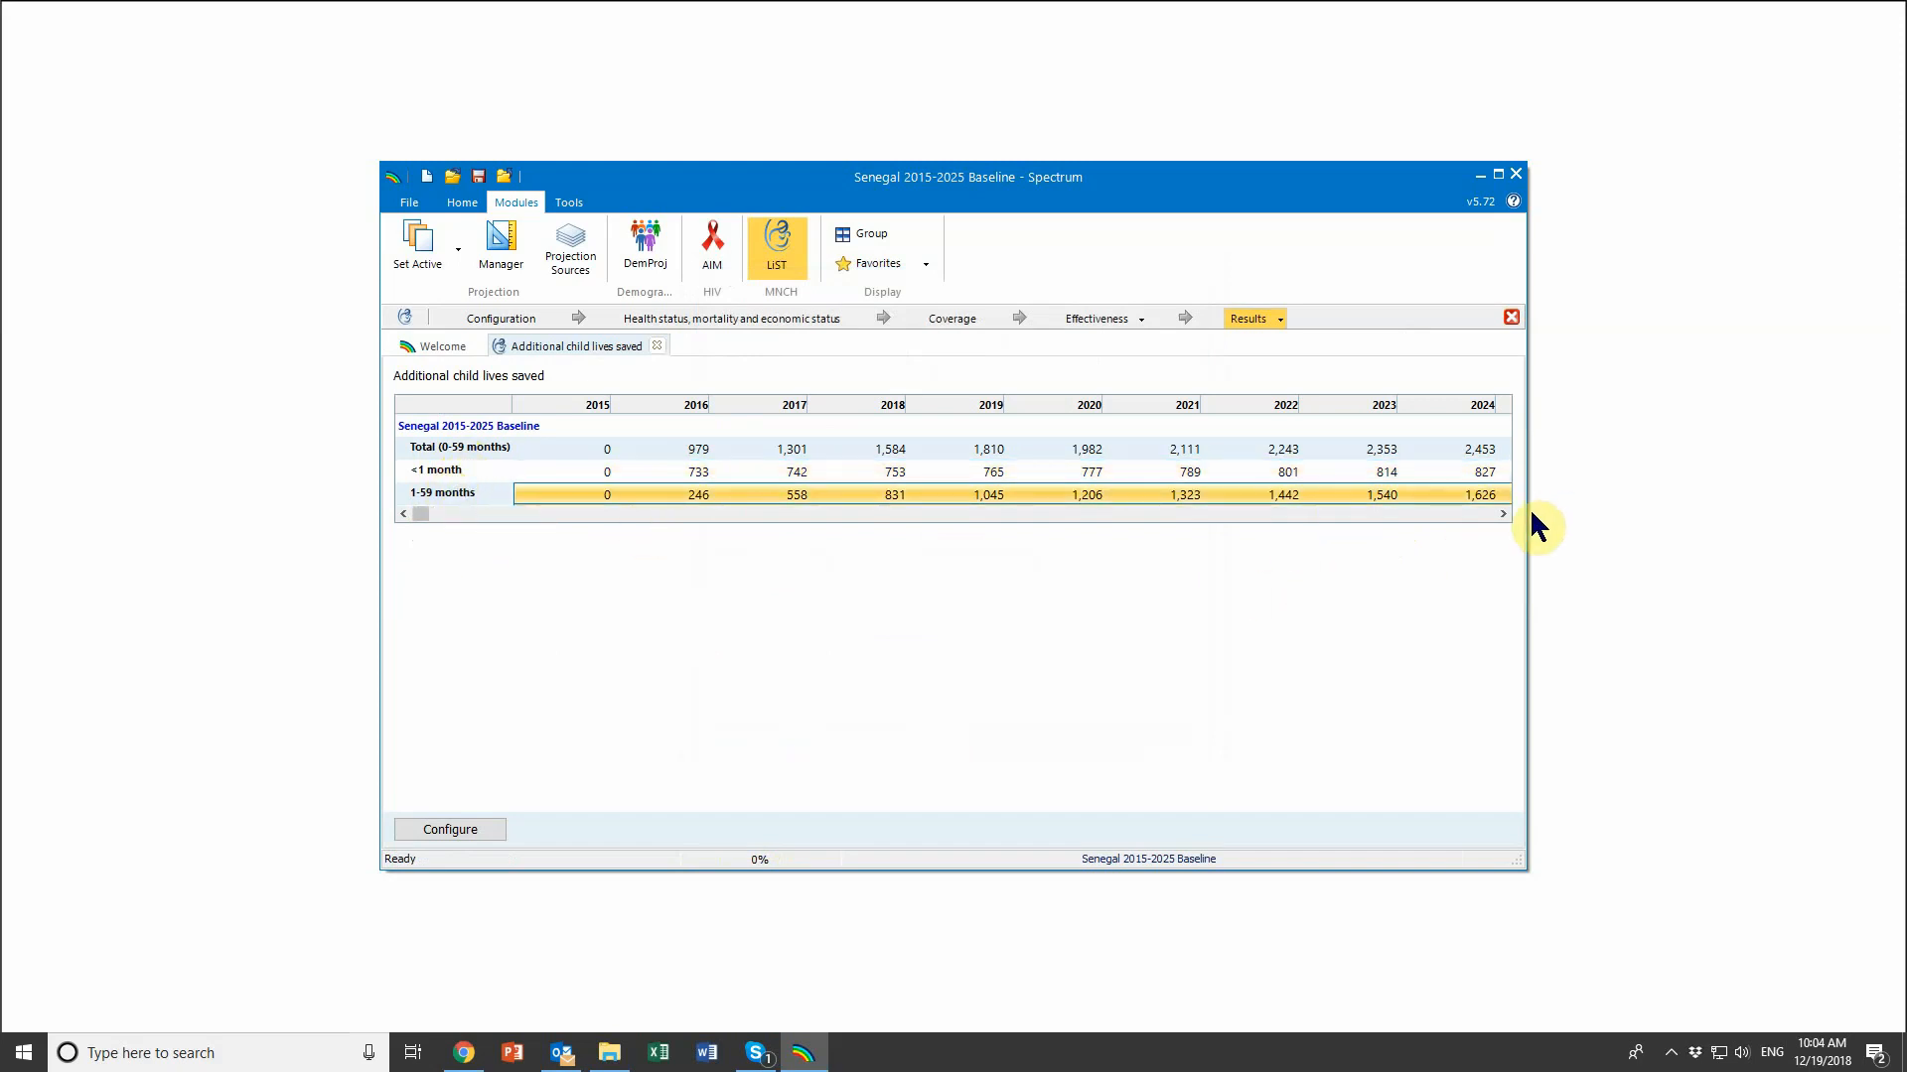
{"action": "left_click", "coordinate": [1502, 513]}
{"action": "left_click", "coordinate": [1487, 499]}
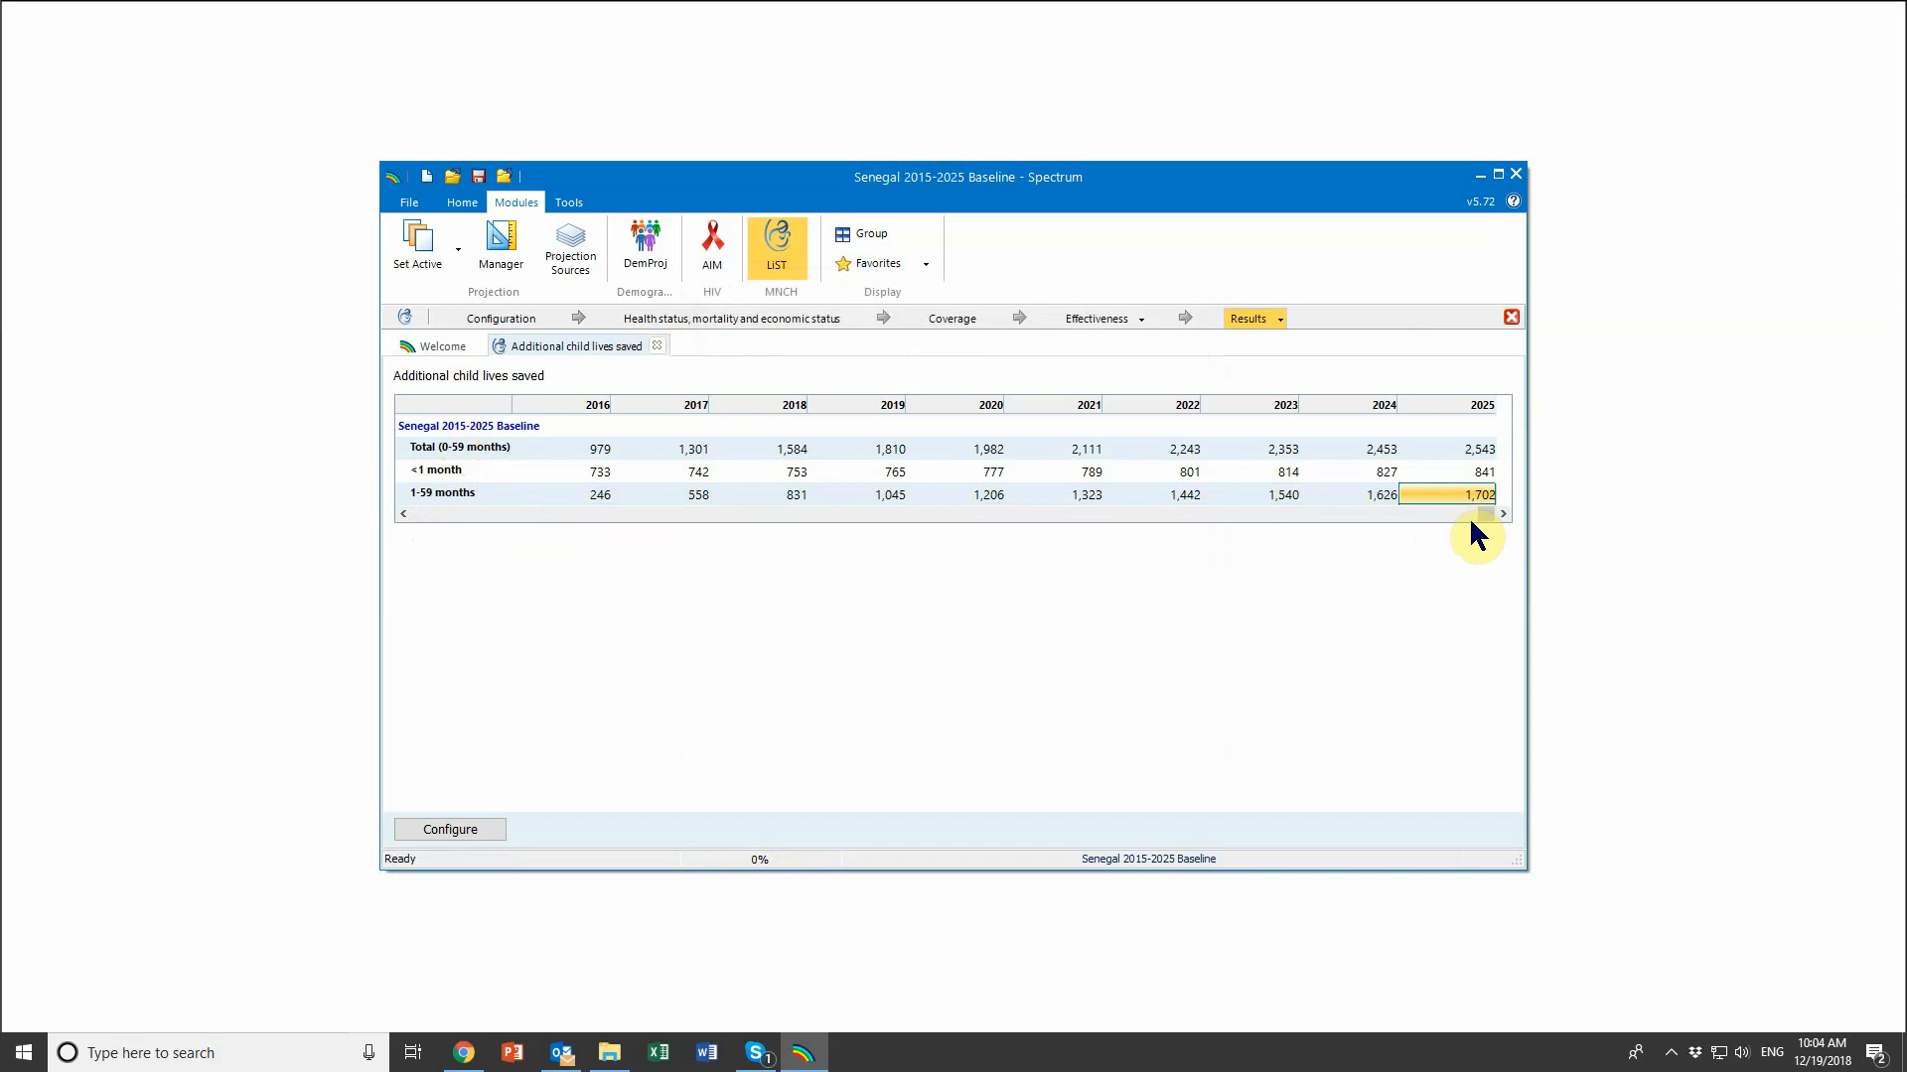